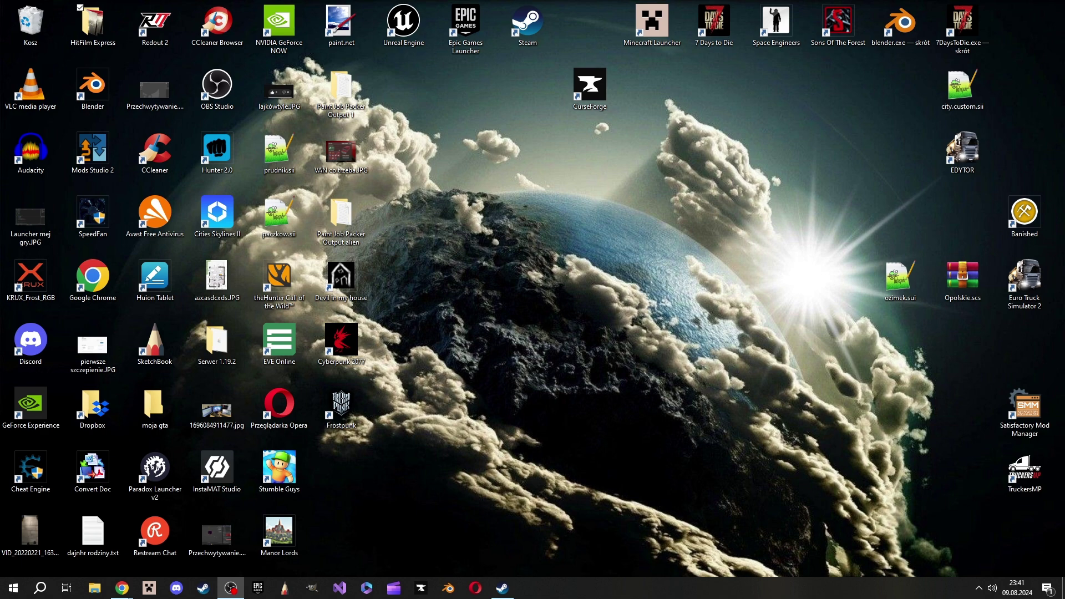
Read through the Paint Job Packer readme in the browser, then minimize the browser
{"action": "left_click", "coordinate": [121, 587]}
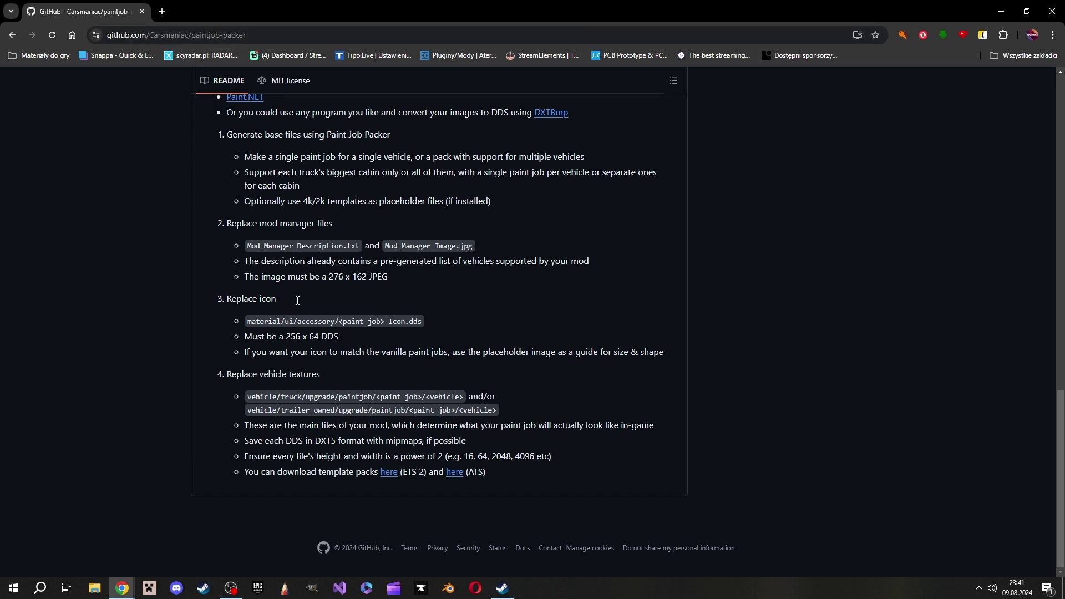
{"action": "scroll", "coordinate": [444, 316], "scroll_direction": "up", "scroll_amount": 2}
{"action": "scroll", "coordinate": [438, 317], "scroll_direction": "up", "scroll_amount": 1}
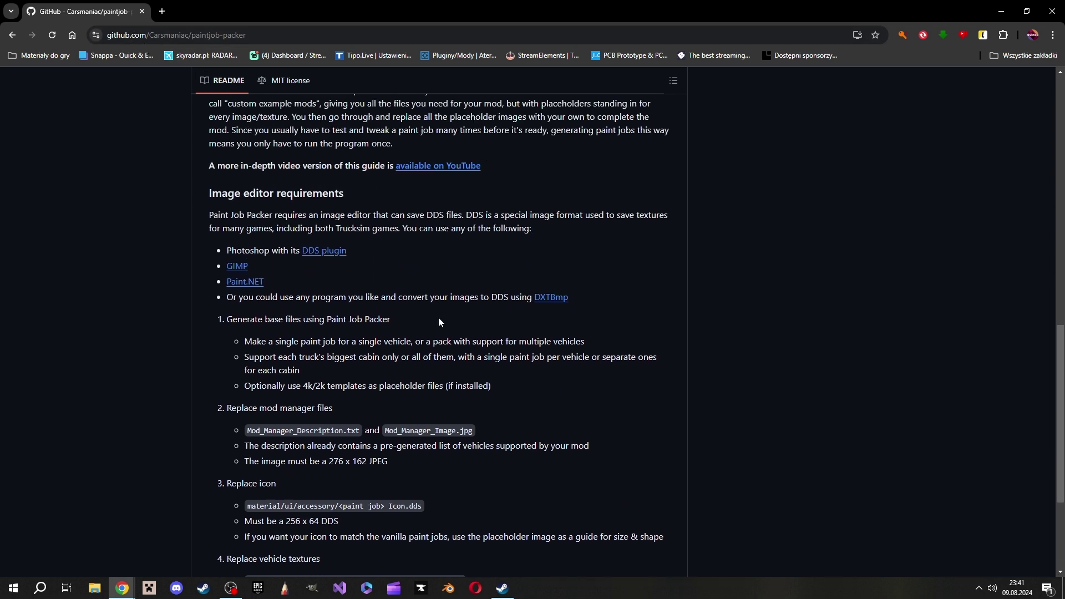
{"action": "scroll", "coordinate": [438, 317], "scroll_direction": "up", "scroll_amount": 2}
{"action": "scroll", "coordinate": [438, 317], "scroll_direction": "up", "scroll_amount": 2}
{"action": "scroll", "coordinate": [438, 317], "scroll_direction": "up", "scroll_amount": 2}
{"action": "scroll", "coordinate": [440, 317], "scroll_direction": "up", "scroll_amount": 2}
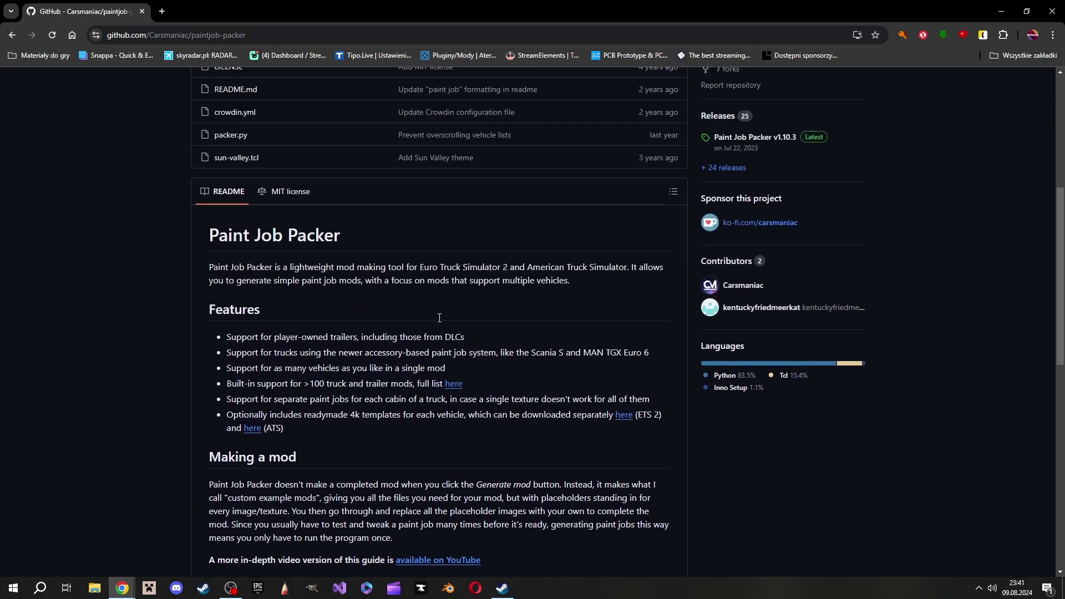
{"action": "scroll", "coordinate": [440, 317], "scroll_direction": "up", "scroll_amount": 1}
{"action": "scroll", "coordinate": [439, 317], "scroll_direction": "up", "scroll_amount": 4}
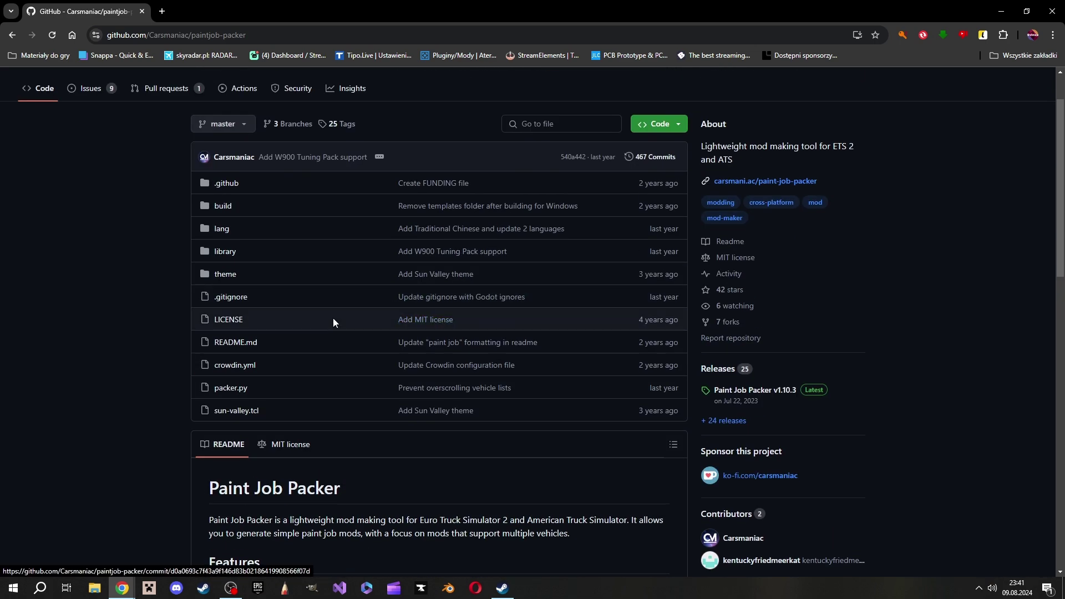
{"action": "scroll", "coordinate": [349, 388], "scroll_direction": "down", "scroll_amount": 3}
{"action": "scroll", "coordinate": [356, 401], "scroll_direction": "down", "scroll_amount": 4}
{"action": "scroll", "coordinate": [355, 399], "scroll_direction": "down", "scroll_amount": 8}
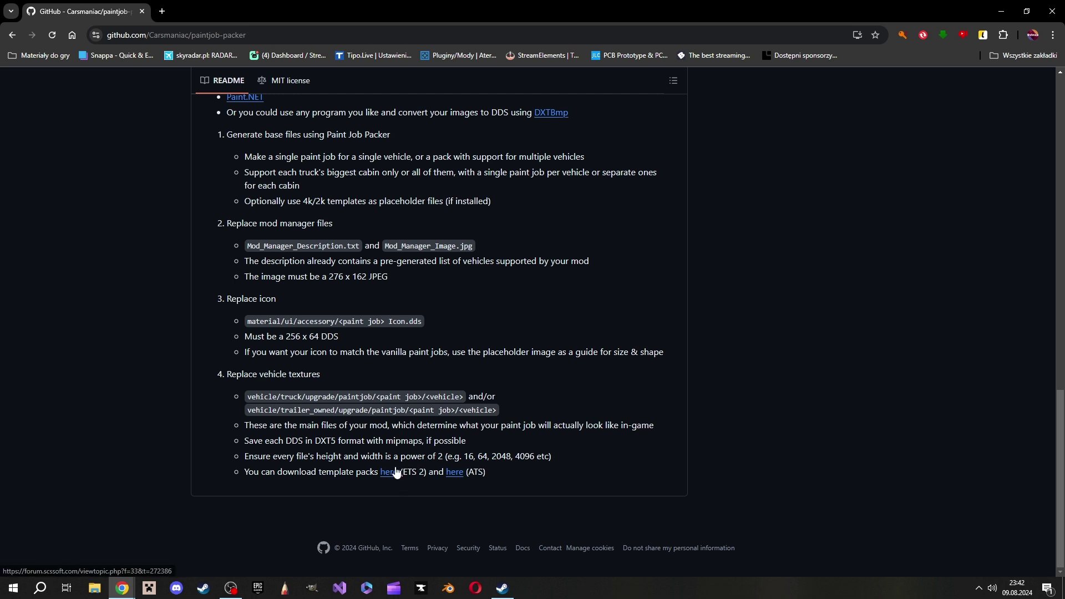
{"action": "scroll", "coordinate": [566, 474], "scroll_direction": "up", "scroll_amount": 2}
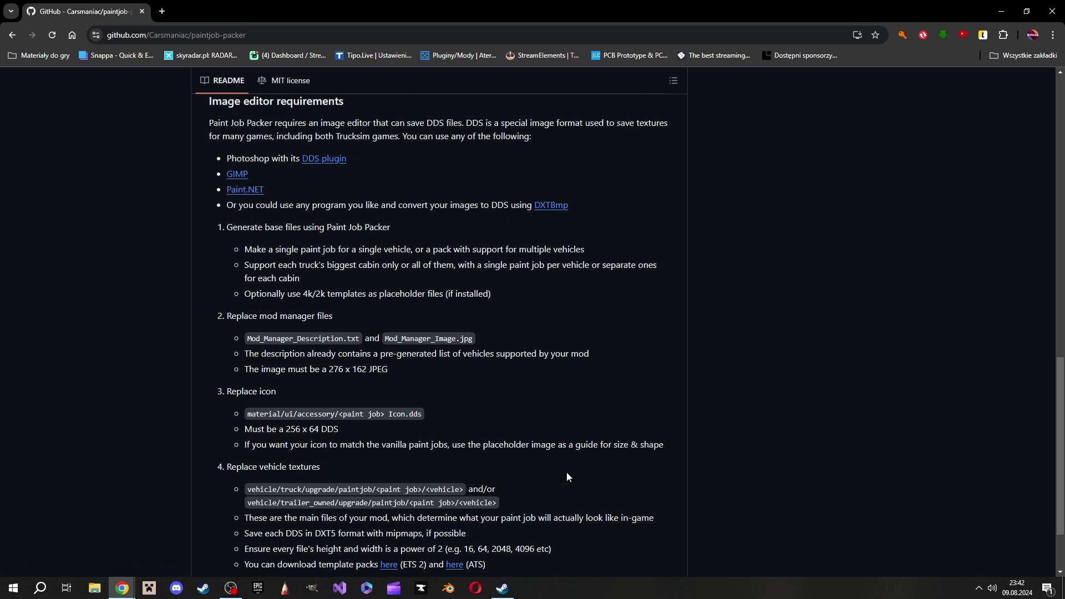
{"action": "scroll", "coordinate": [567, 474], "scroll_direction": "up", "scroll_amount": 1}
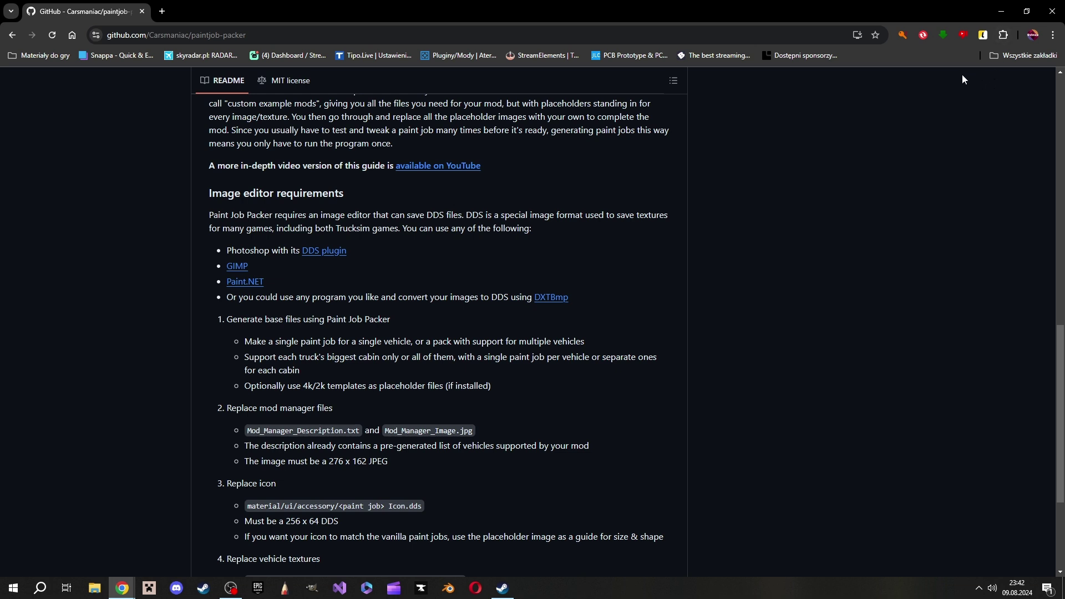
{"action": "left_click", "coordinate": [1001, 12]}
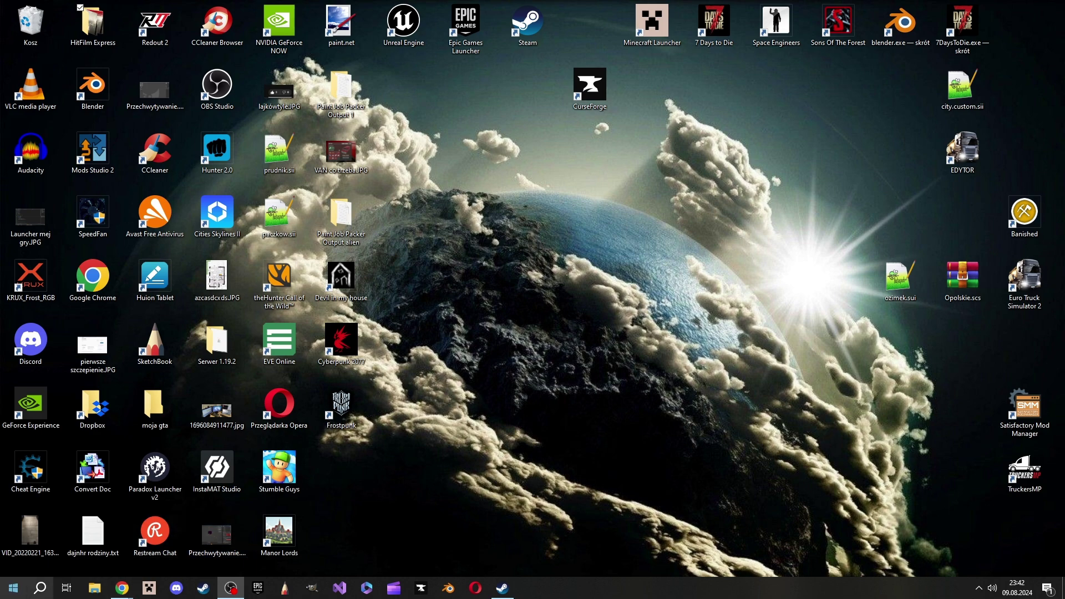
Launch Paint Job Packer and choose Euro Truck Simulator 2 as the target game
{"action": "left_click", "coordinate": [13, 588]}
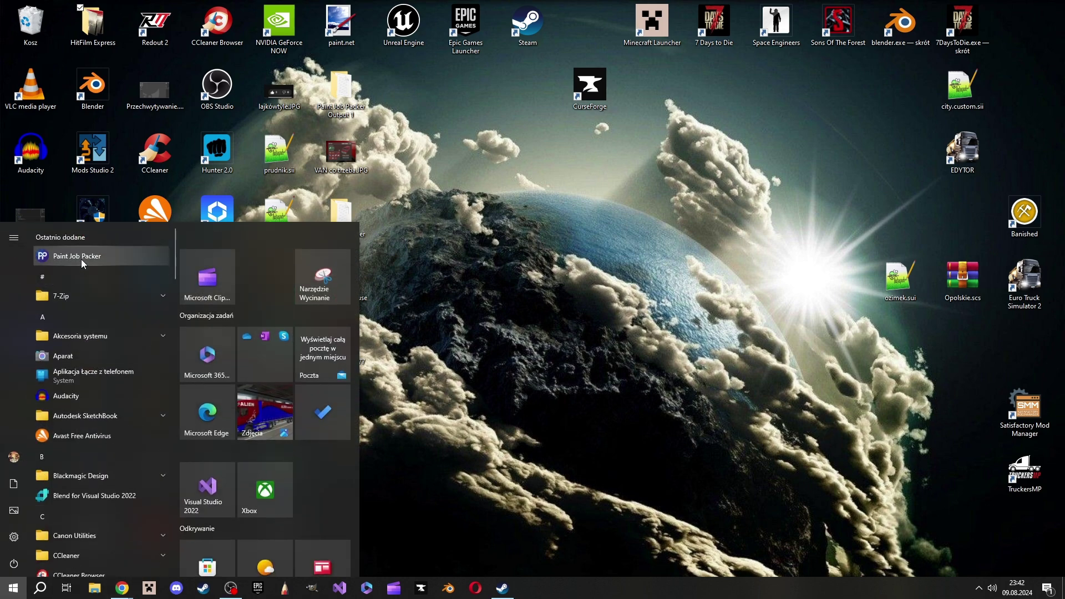
{"action": "left_click", "coordinate": [81, 258]}
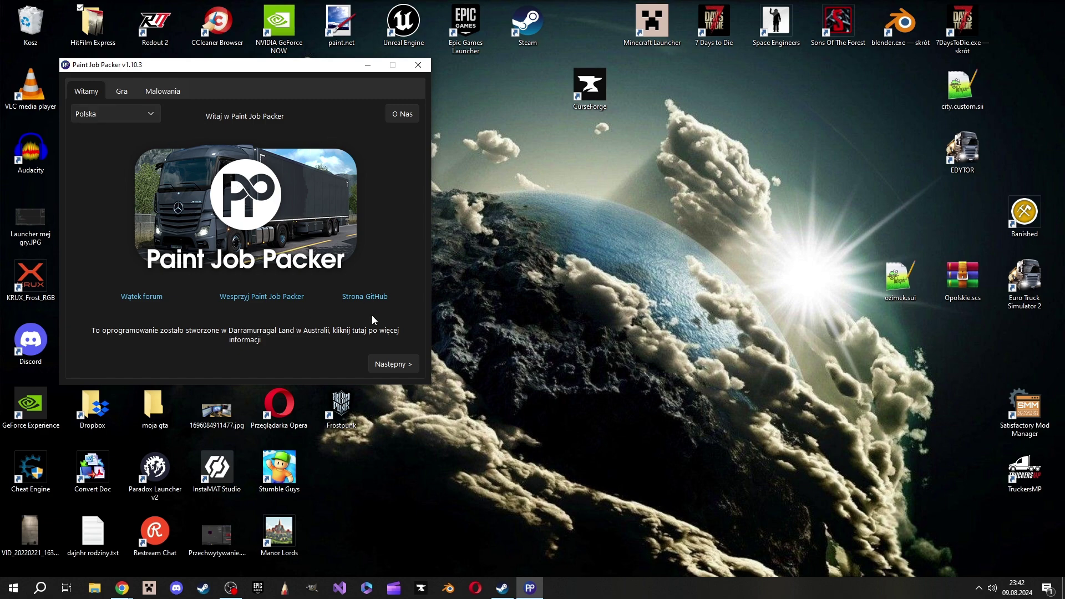
{"action": "left_click", "coordinate": [402, 368]}
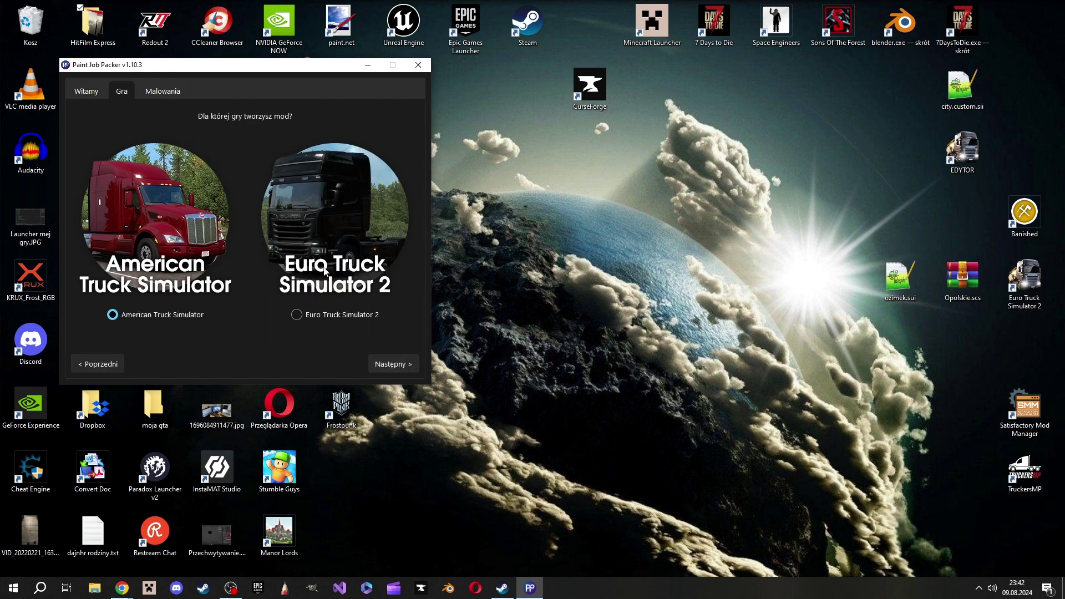
{"action": "left_click", "coordinate": [359, 216]}
{"action": "left_click", "coordinate": [401, 368]}
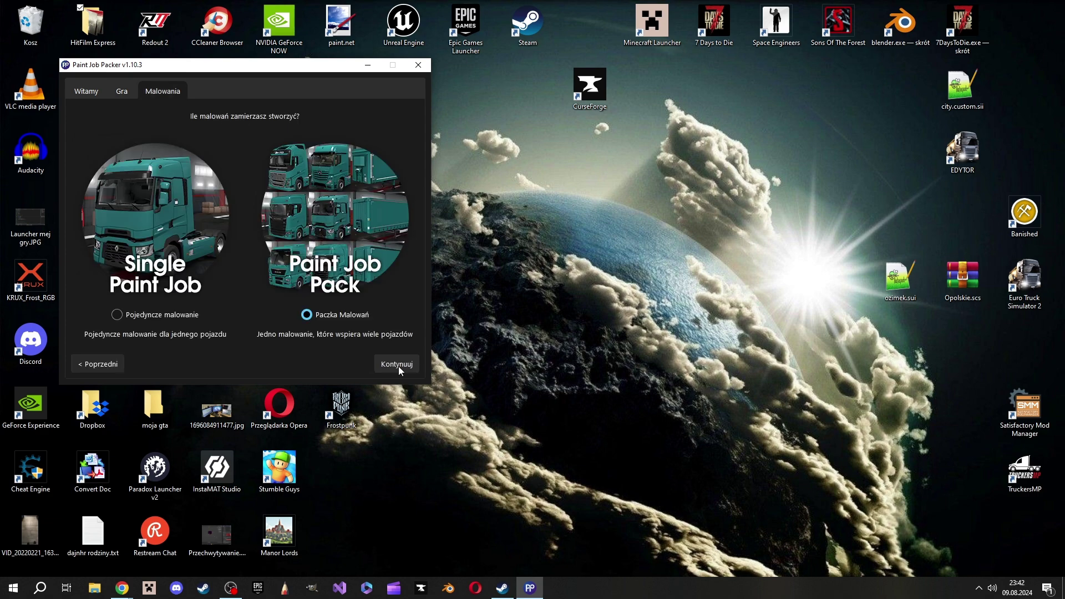
Choose a single paint job, name the mod 'Tut YT' and the paint job 'Tutej jedyn'
{"action": "left_click", "coordinate": [166, 222]}
{"action": "left_click", "coordinate": [398, 365]}
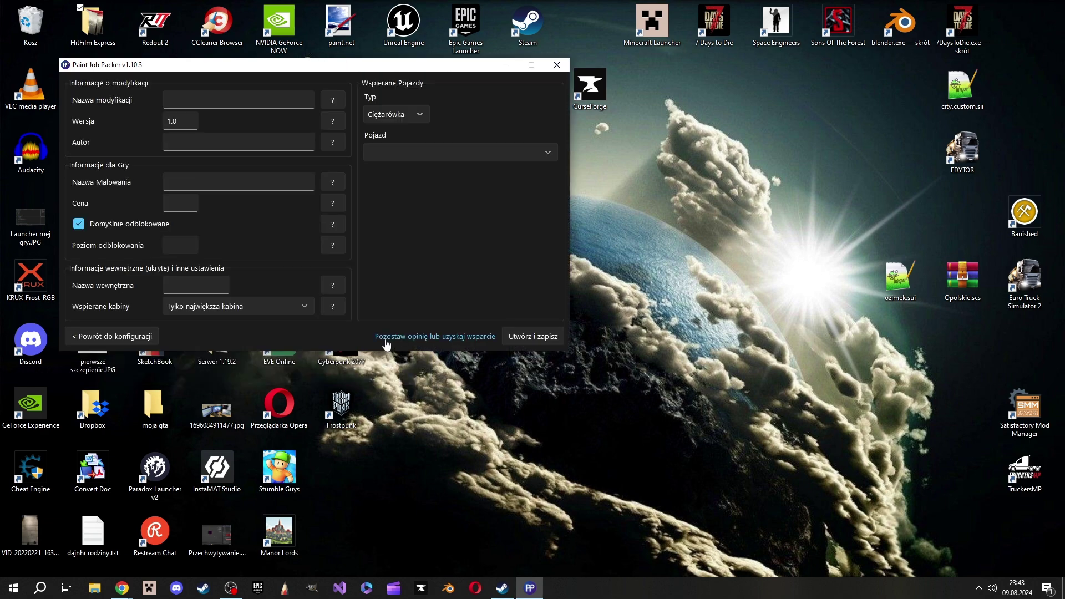
{"action": "left_click", "coordinate": [249, 93]}
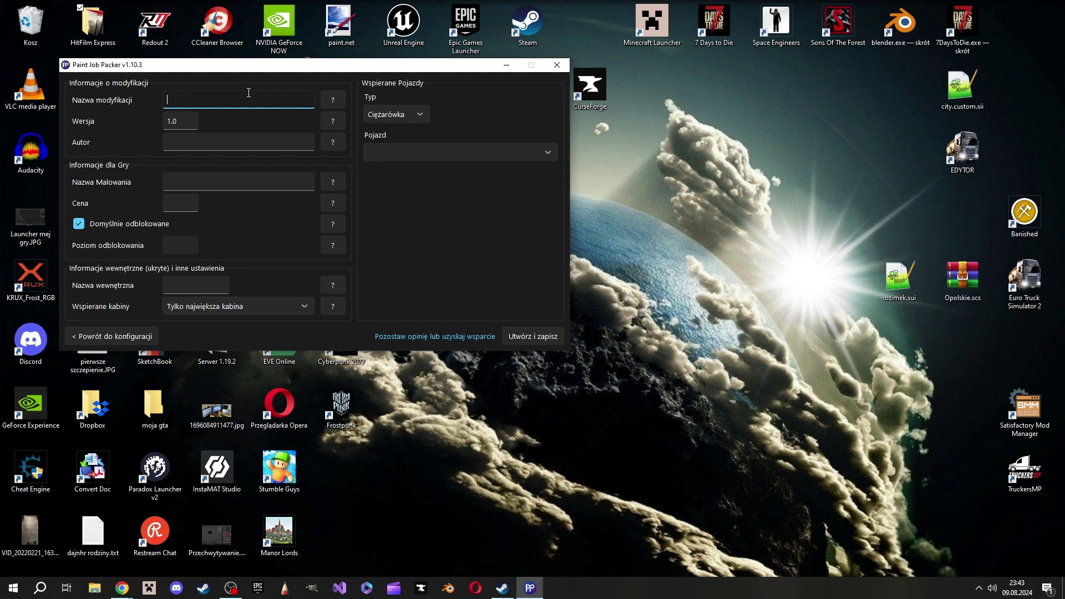
{"action": "type", "text": "Tut "}
{"action": "type", "text": "YT"}
{"action": "left_click", "coordinate": [191, 143]}
{"action": "type", "text": "Svinxu"}
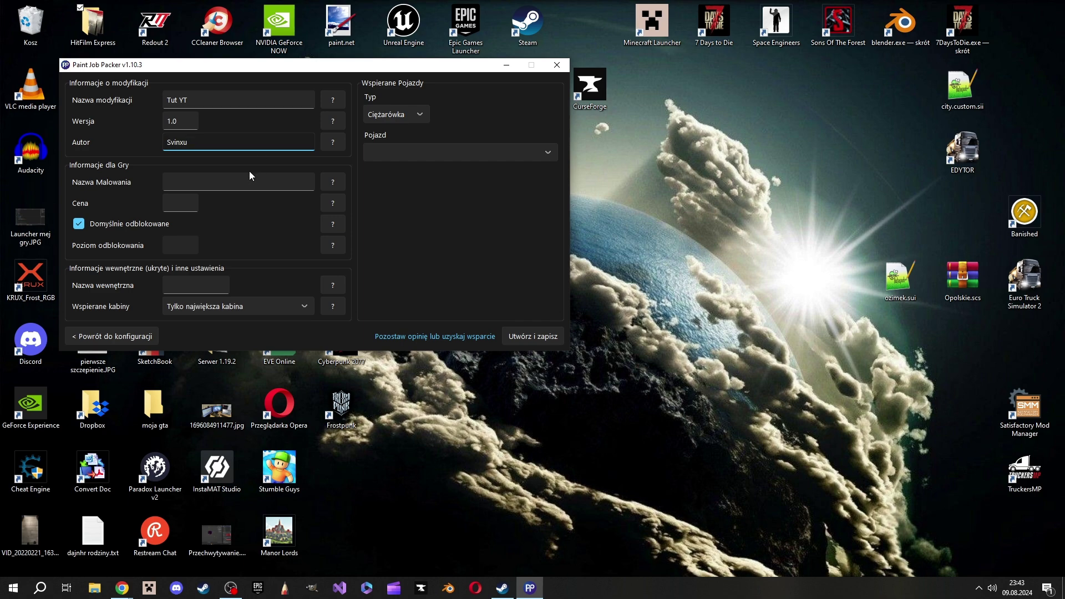
{"action": "left_click", "coordinate": [243, 178]}
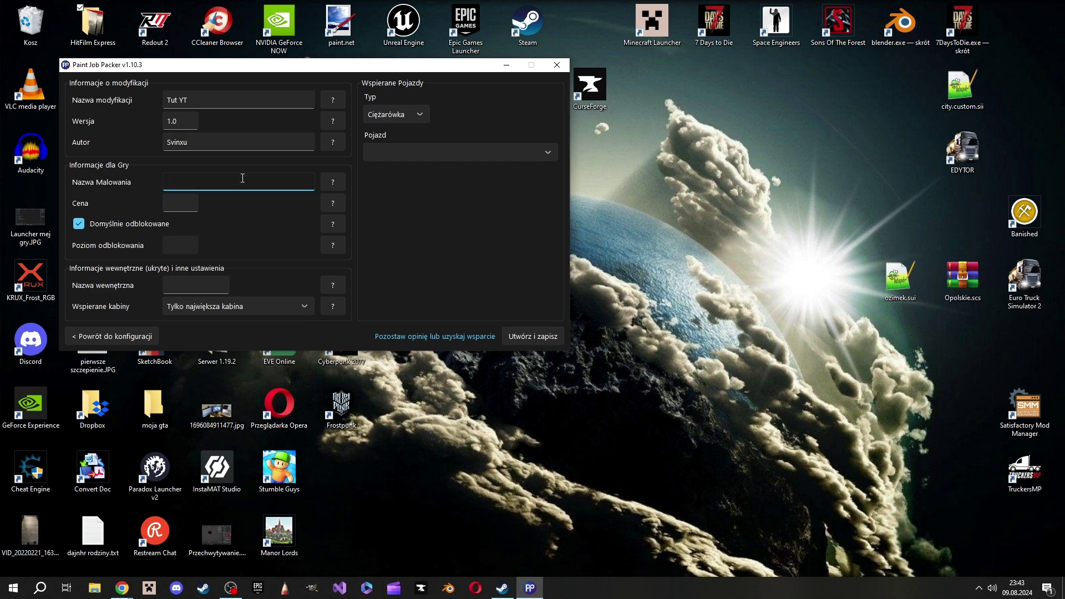
{"action": "type", "text": "Tute"}
{"action": "type", "text": "j jedy"}
{"action": "type", "text": "n"}
Set price 1000, unlock level 1 without default unlock, and enter an internal name
{"action": "left_click", "coordinate": [193, 203]}
{"action": "type", "text": "000"}
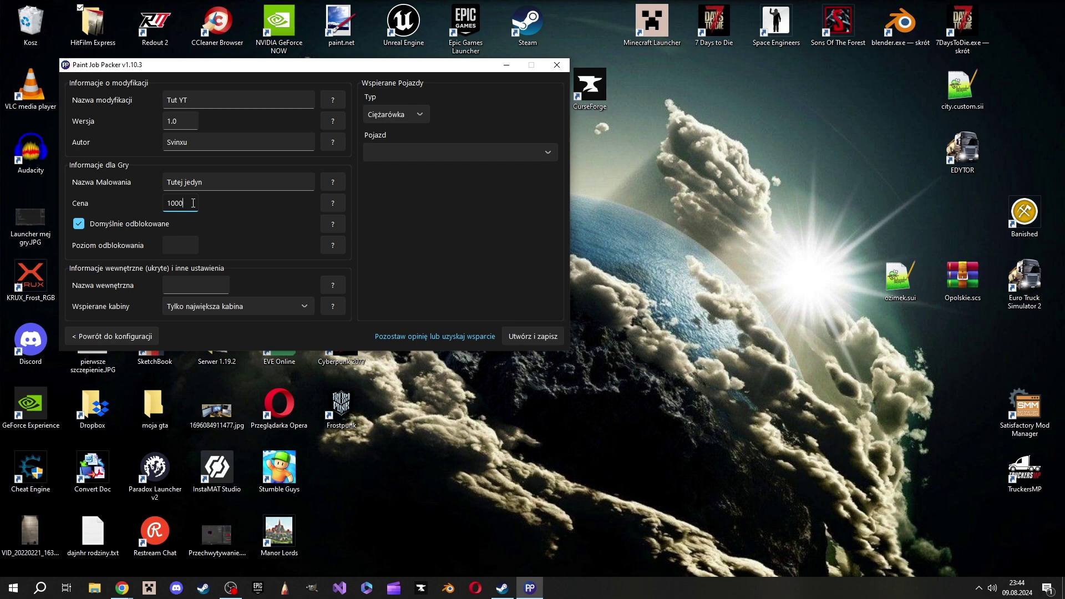
{"action": "left_click", "coordinate": [105, 228]}
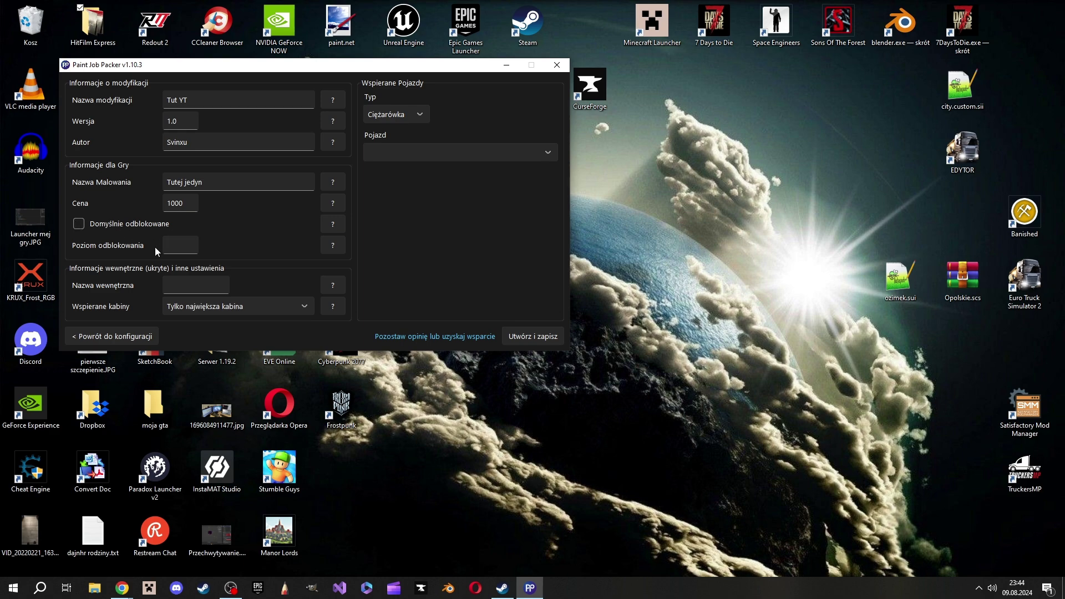
{"action": "left_click", "coordinate": [188, 249]}
{"action": "type", "text": "1"}
{"action": "left_click", "coordinate": [190, 287]}
{"action": "type", "text": "jasdhgjashgdjhg"}
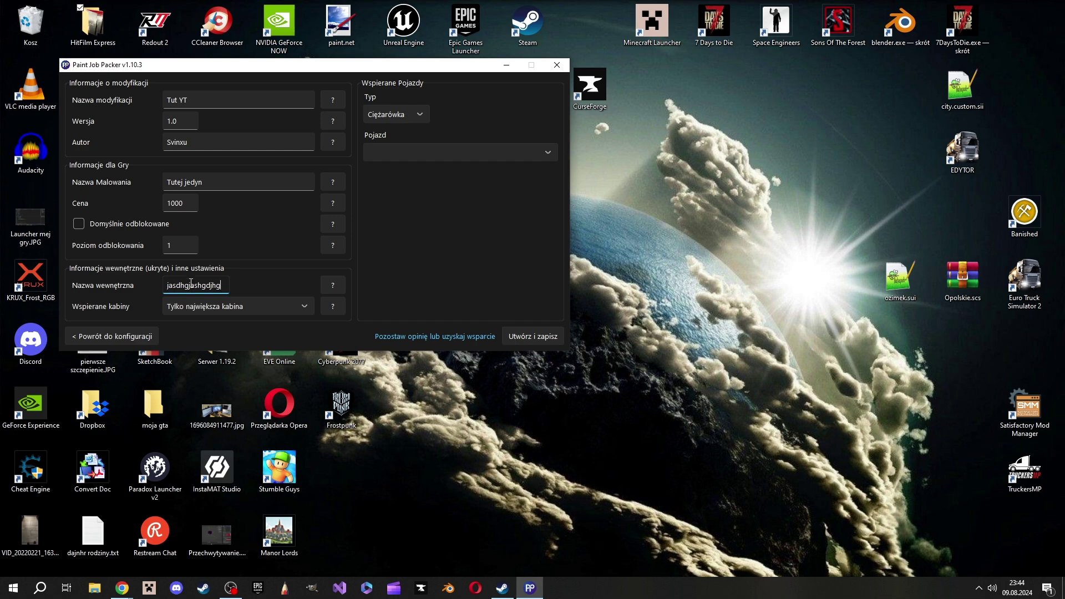
Support all cabins, split into one paint job per cabin, and select Renault T as the vehicle
{"action": "left_click", "coordinate": [252, 306]}
{"action": "left_click", "coordinate": [240, 327]}
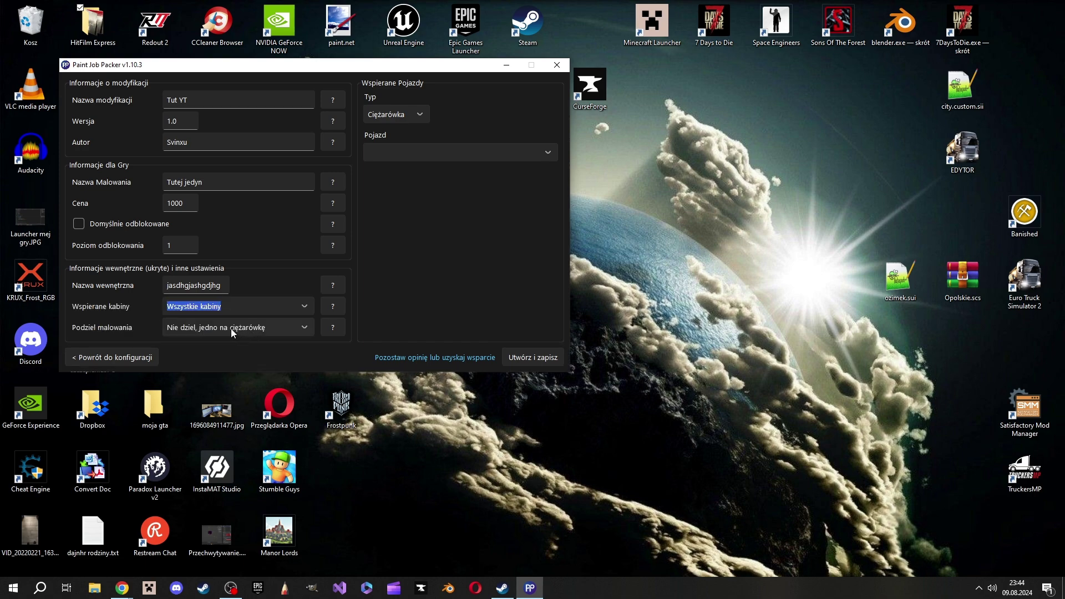
{"action": "left_click", "coordinate": [231, 329]}
{"action": "left_click", "coordinate": [228, 355]}
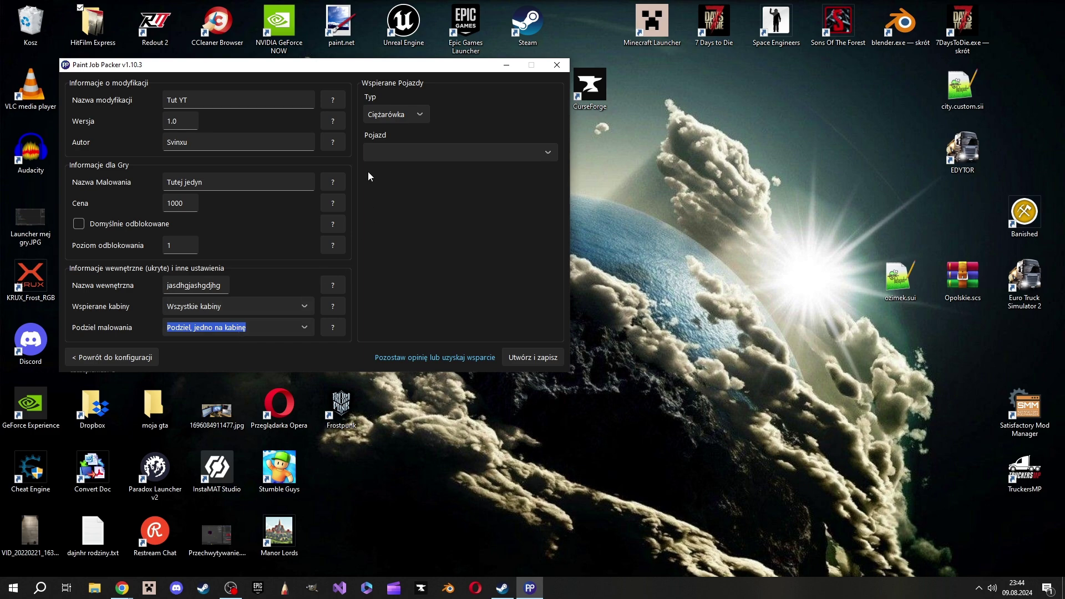
{"action": "left_click", "coordinate": [401, 155]}
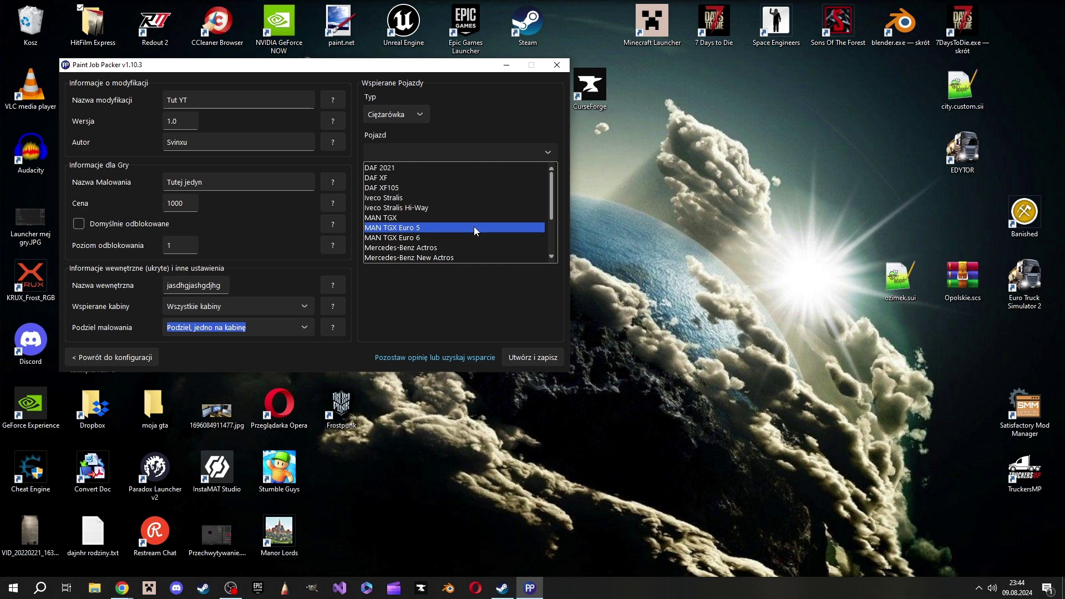
{"action": "scroll", "coordinate": [474, 226], "scroll_direction": "down", "scroll_amount": 1}
{"action": "scroll", "coordinate": [474, 227], "scroll_direction": "down", "scroll_amount": 1}
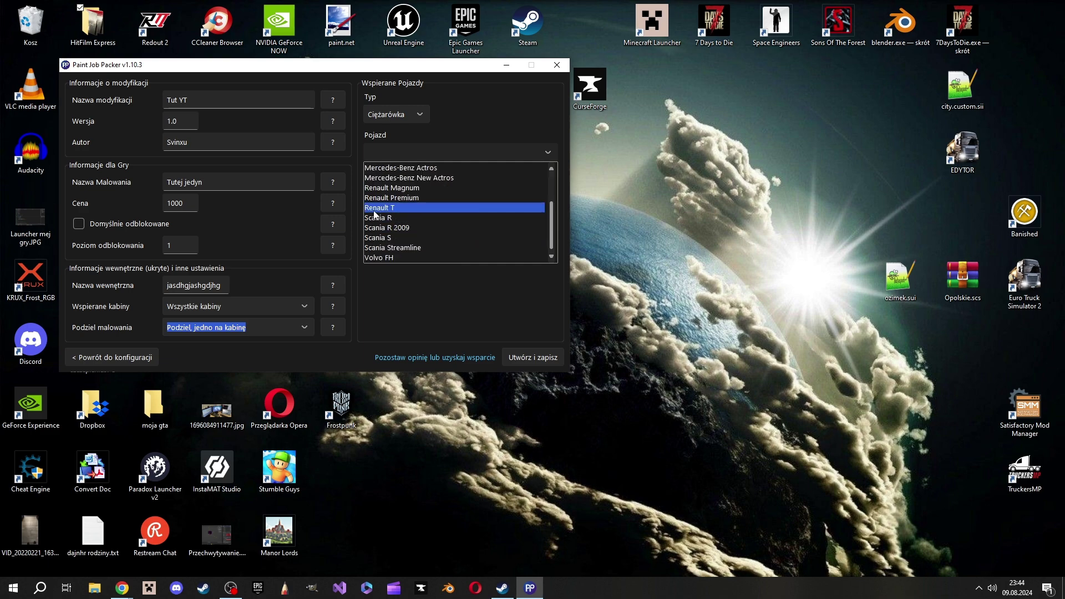
{"action": "left_click", "coordinate": [383, 208]}
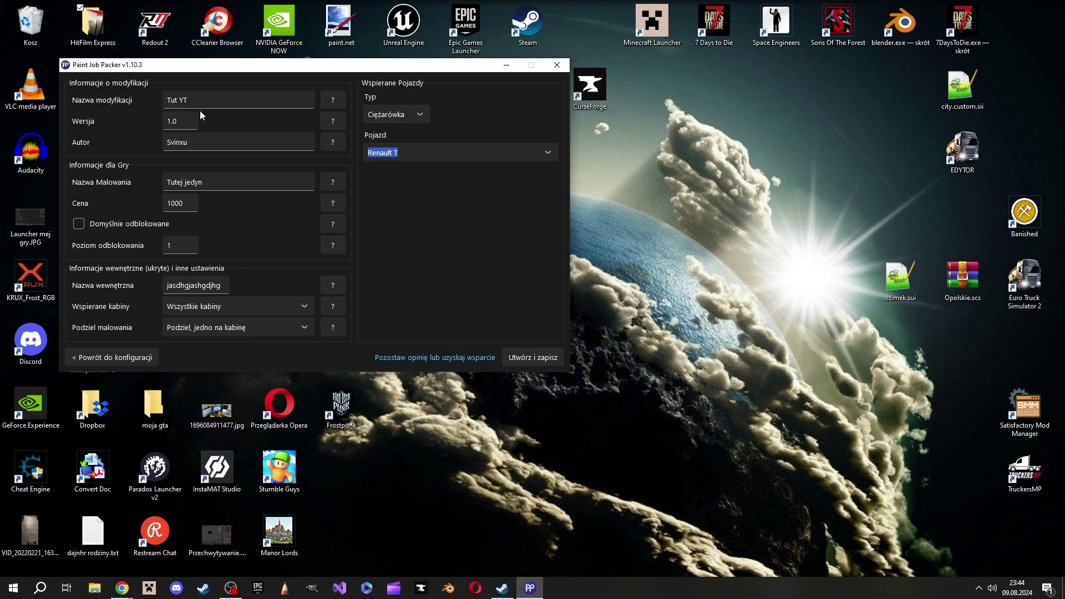
Dismiss the internal-name-too-long error and shorten the internal name to 'dd'
{"action": "left_click", "coordinate": [545, 356]}
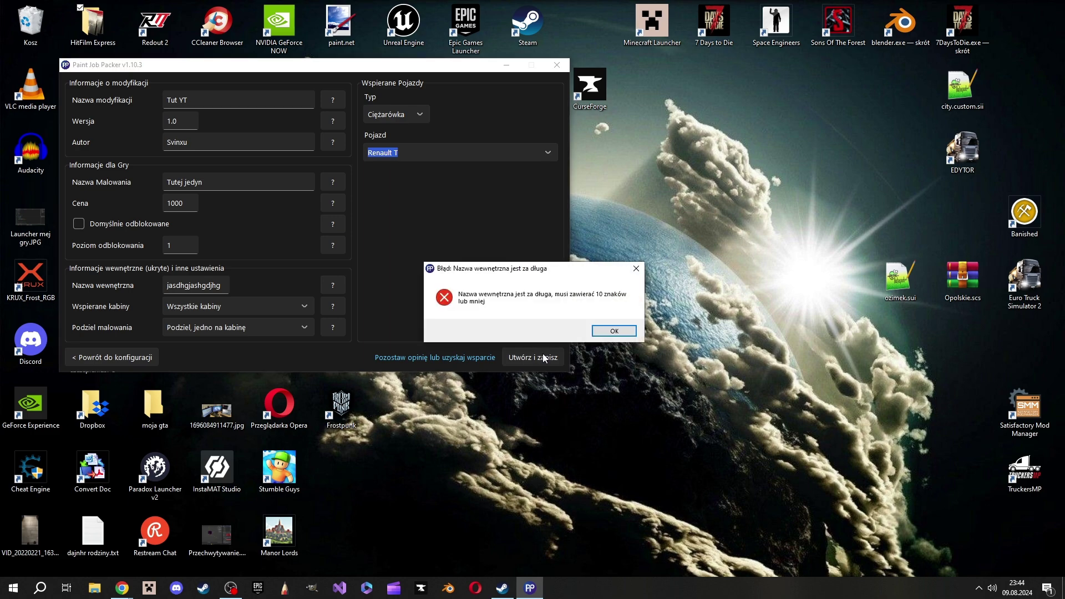
{"action": "left_click", "coordinate": [610, 331]}
{"action": "double_click", "coordinate": [222, 285]}
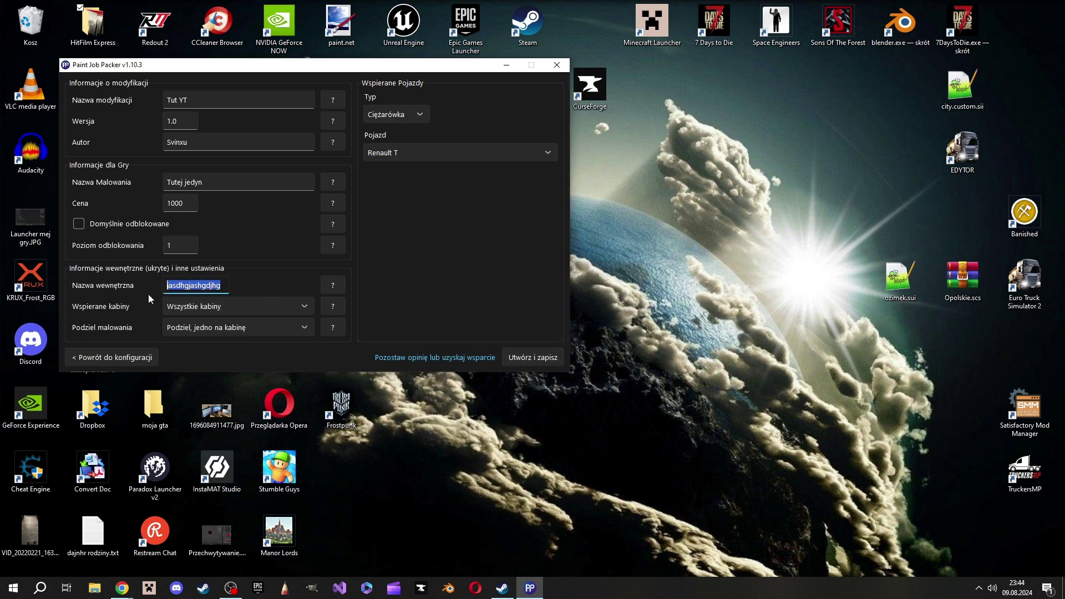
{"action": "type", "text": "dds"}
Generate the mod using templates instead of empty placeholders and acknowledge the completion message
{"action": "left_click", "coordinate": [521, 356]}
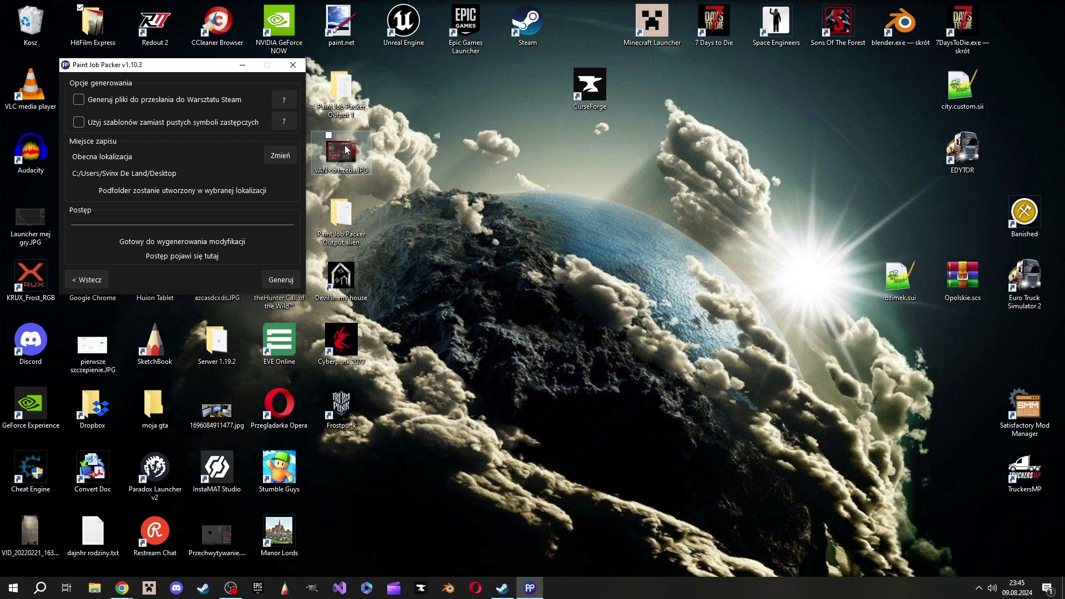
{"action": "left_click", "coordinate": [151, 123]}
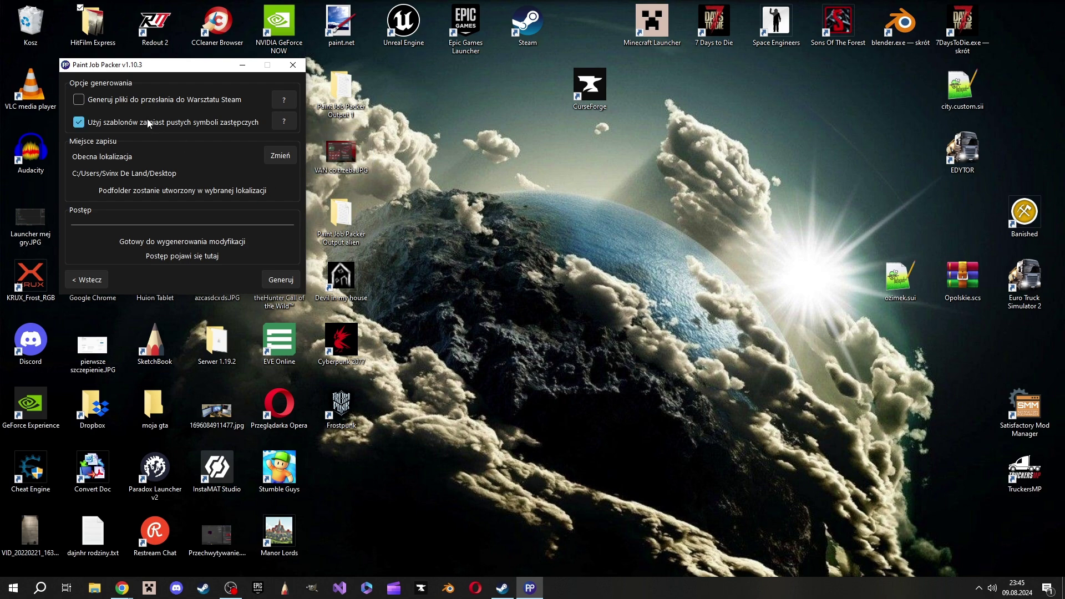
{"action": "left_click", "coordinate": [279, 282]}
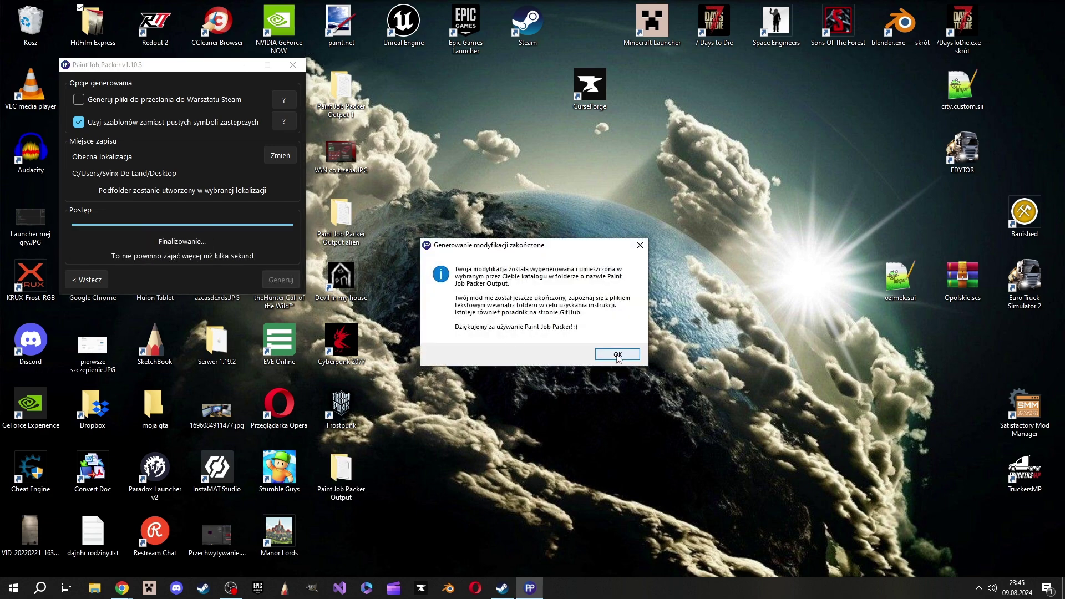
{"action": "left_click", "coordinate": [610, 354]}
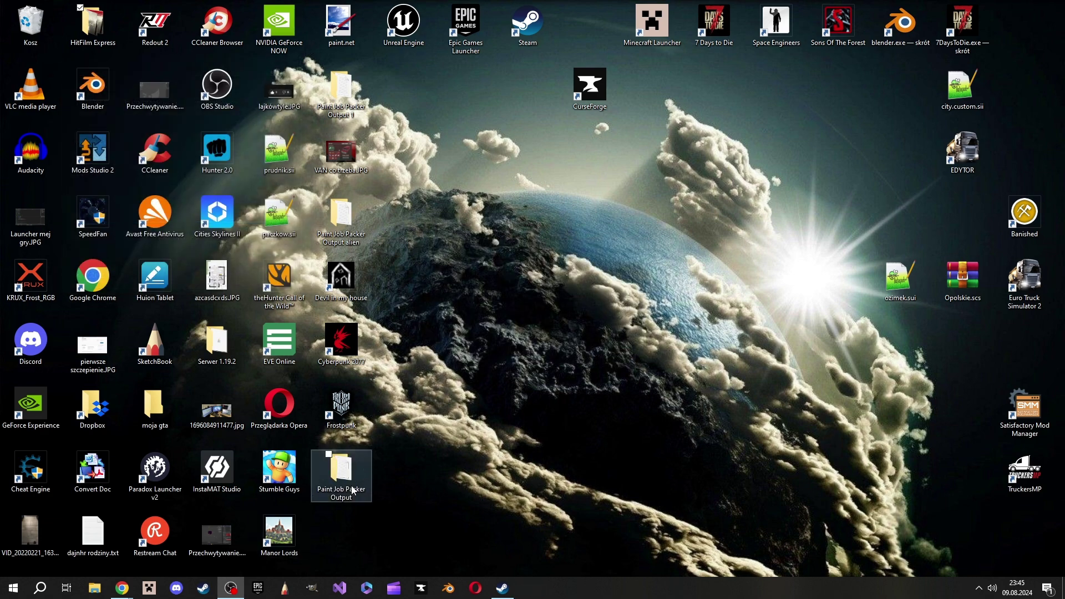
Open Paint Job Packer Output, then Tut YT, then its vehicle folder
{"action": "left_click", "coordinate": [345, 480]}
{"action": "double_click", "coordinate": [350, 477]}
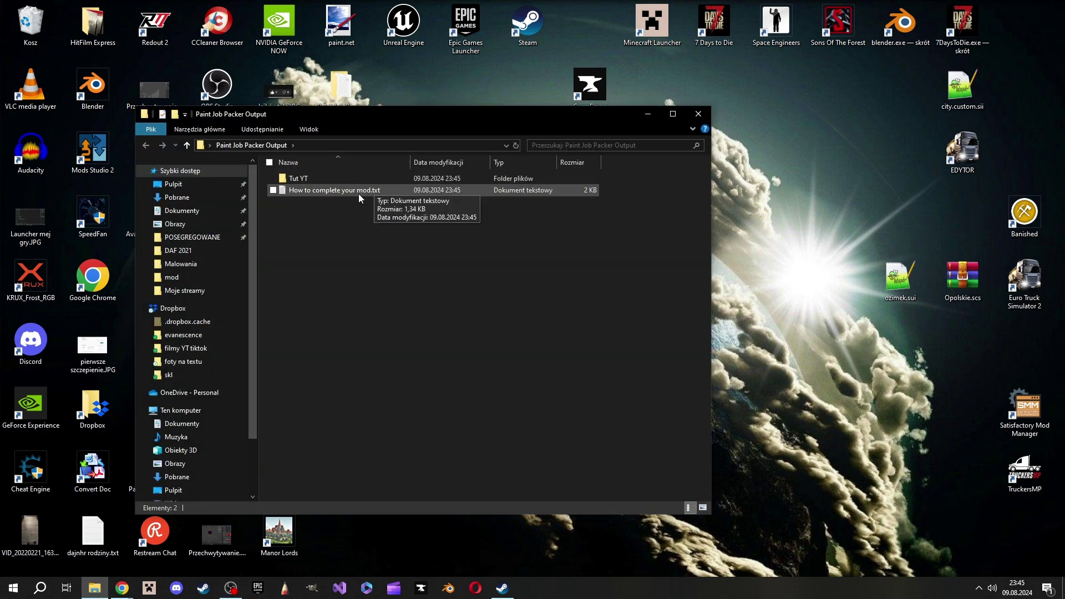
{"action": "left_click", "coordinate": [293, 180]}
{"action": "double_click", "coordinate": [294, 179]}
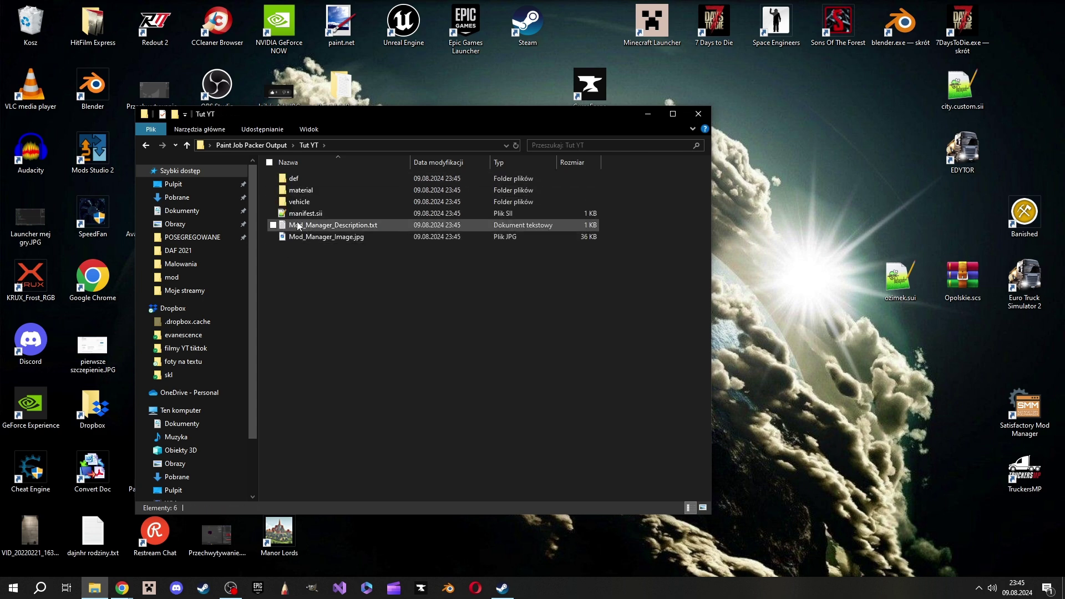
{"action": "key", "text": "alt+Left"}
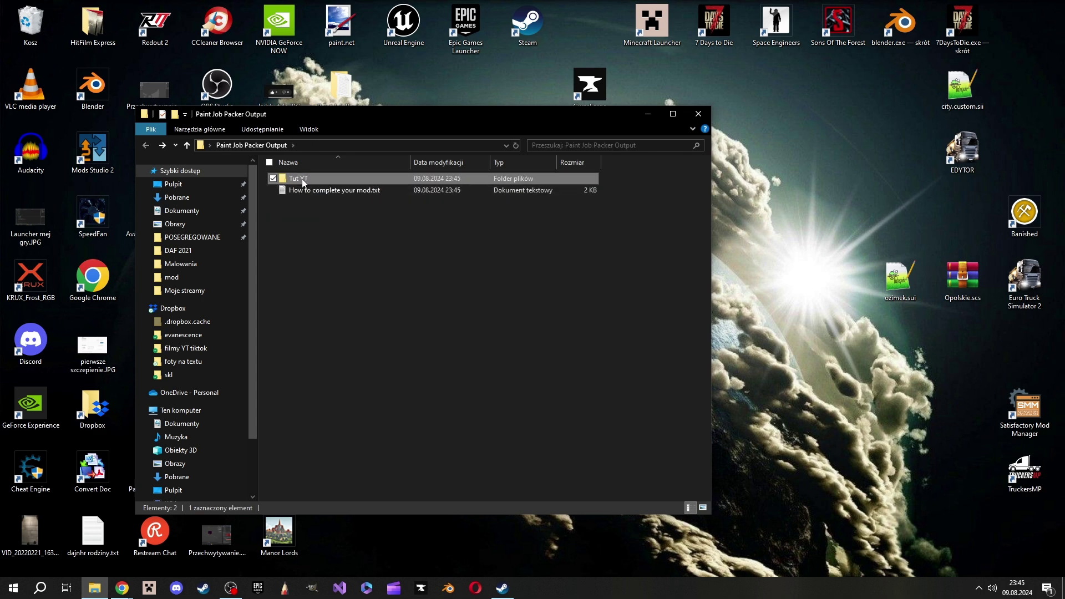
{"action": "double_click", "coordinate": [302, 179]}
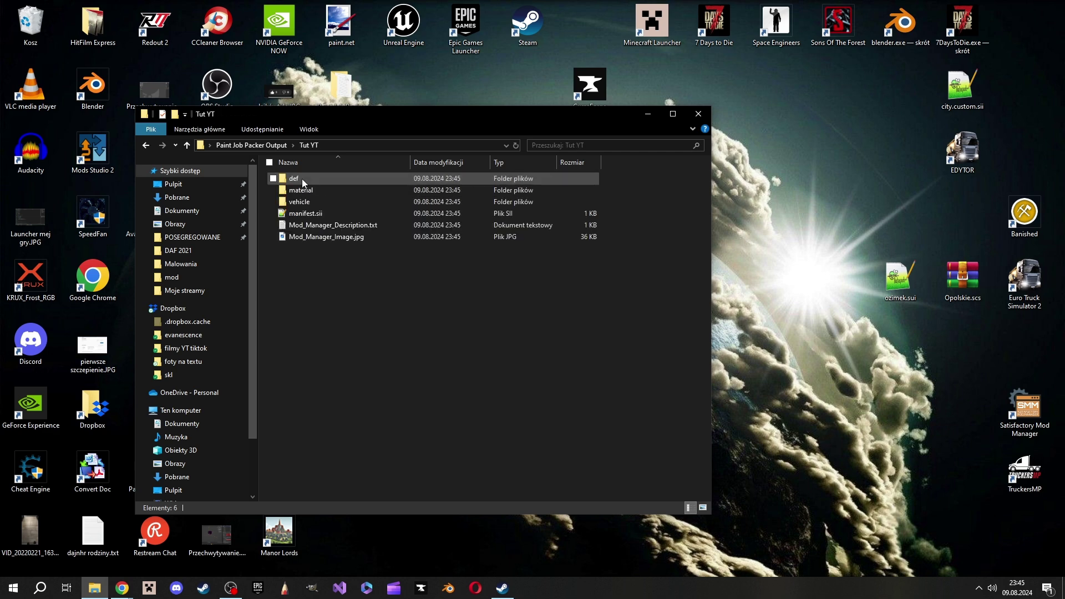
{"action": "double_click", "coordinate": [317, 206]}
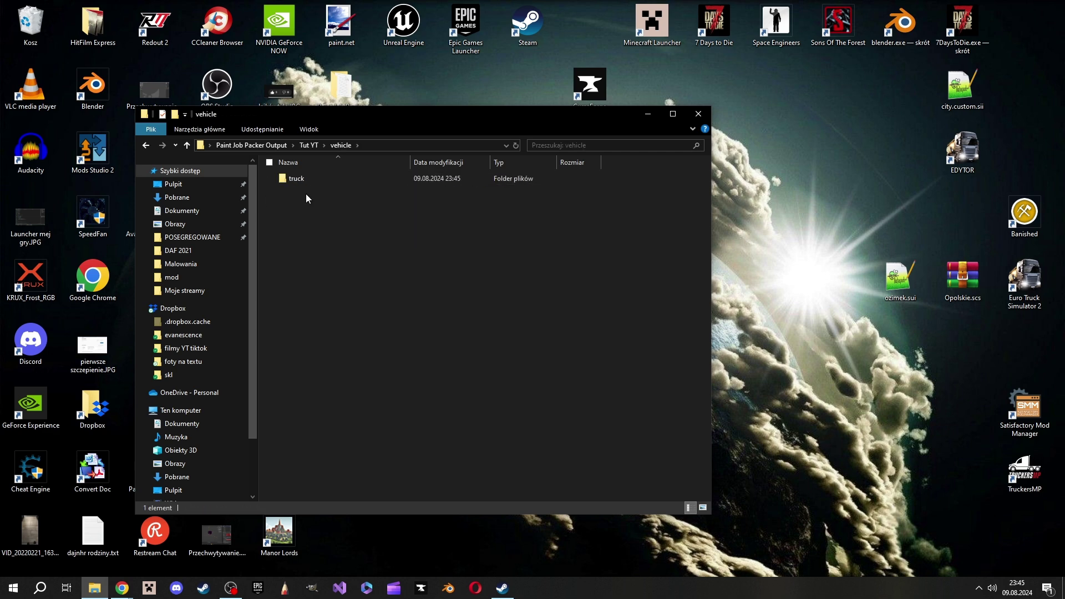
Go through truck > upgrade > paintjob > Tutej jedyn > Renault T and browse the texture files
{"action": "left_click", "coordinate": [302, 179]}
{"action": "double_click", "coordinate": [301, 179]}
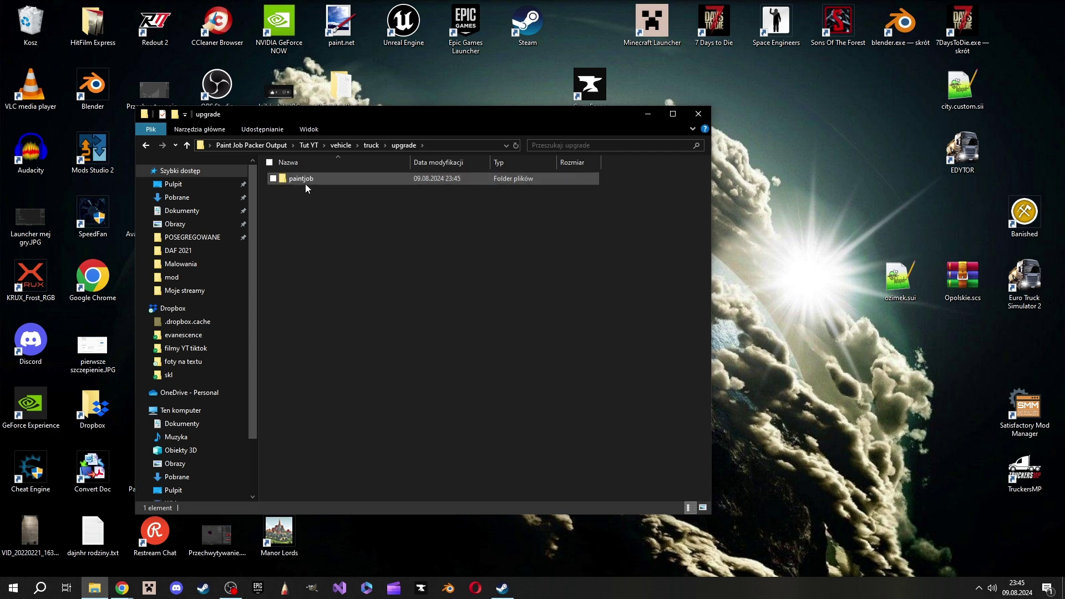
{"action": "left_click", "coordinate": [305, 180]}
{"action": "double_click", "coordinate": [305, 180]}
{"action": "left_click", "coordinate": [312, 184]}
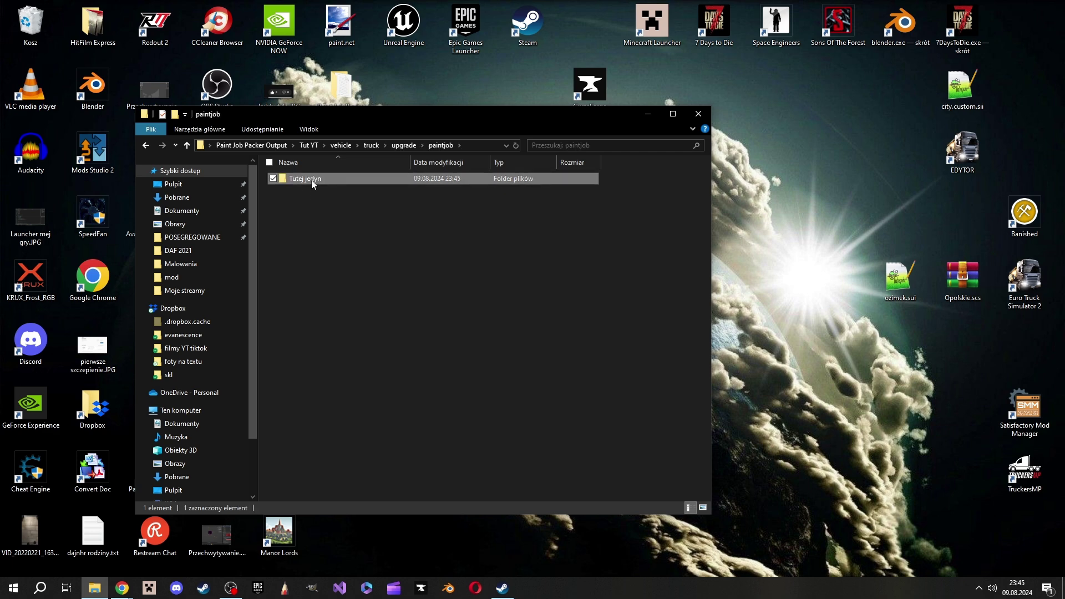
{"action": "double_click", "coordinate": [311, 180]}
{"action": "left_click", "coordinate": [309, 182]}
{"action": "double_click", "coordinate": [309, 182]}
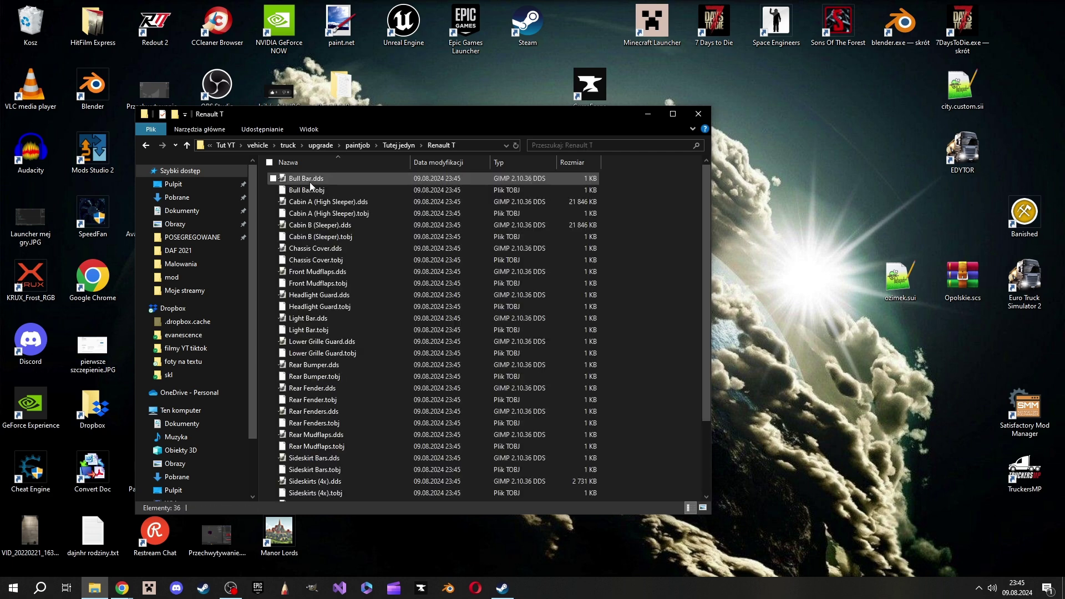
{"action": "scroll", "coordinate": [354, 361], "scroll_direction": "down", "scroll_amount": 3}
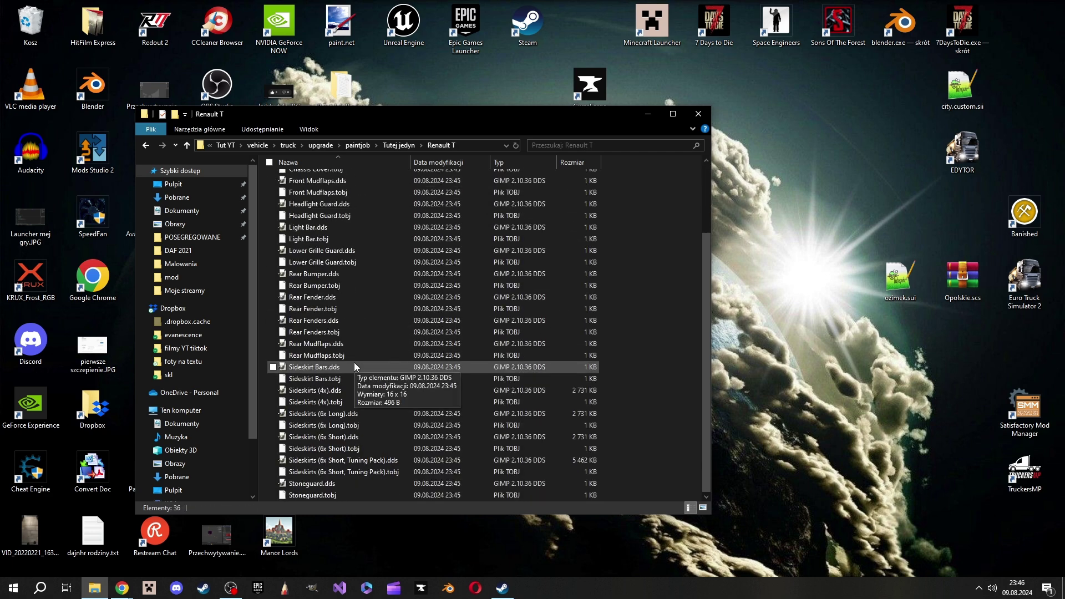
{"action": "scroll", "coordinate": [371, 468], "scroll_direction": "up", "scroll_amount": 3}
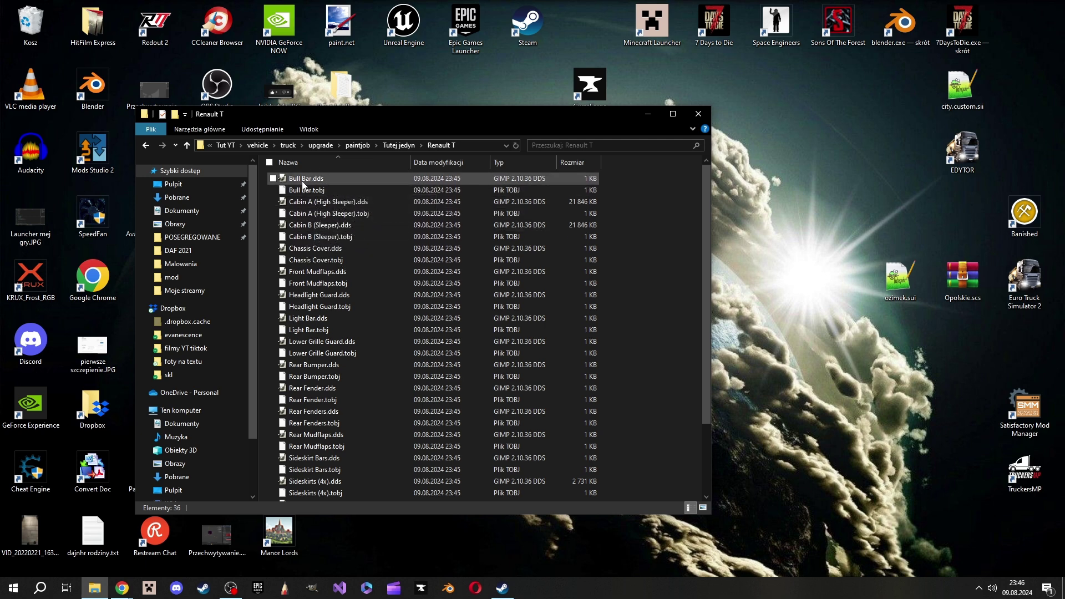
Inspect Cabin A (High Sleeper).dds in GIMP, close GIMP, and go up a folder
{"action": "left_click", "coordinate": [320, 205]}
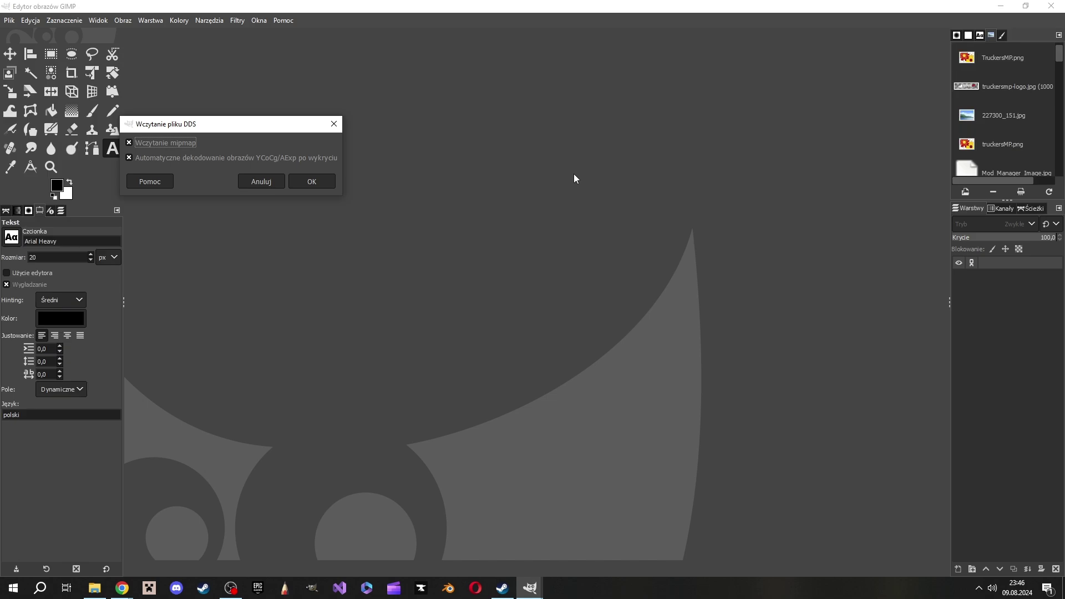
{"action": "left_click", "coordinate": [311, 181]}
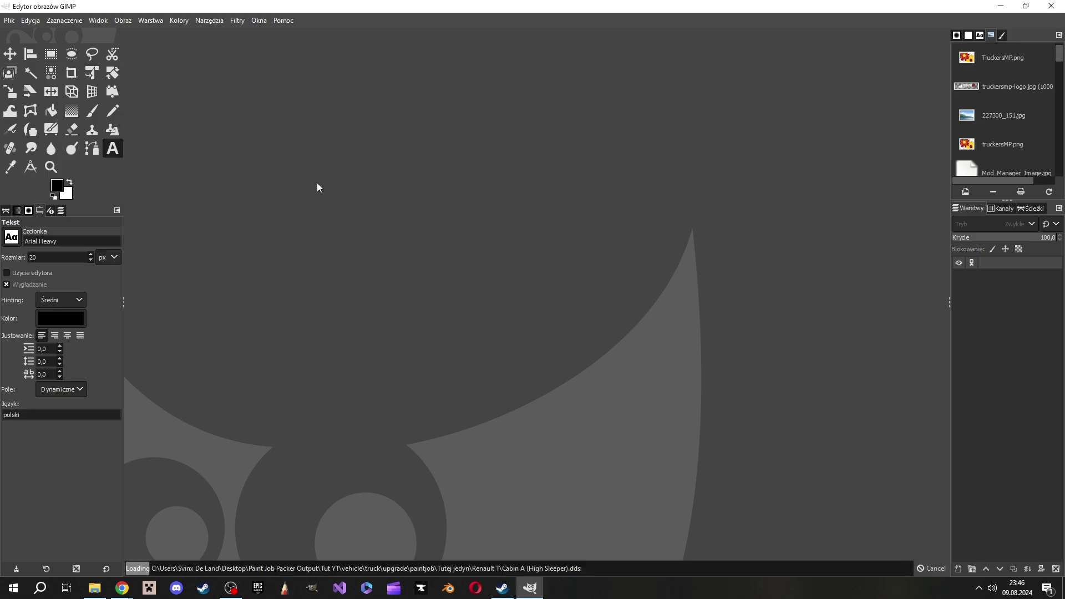
{"action": "scroll", "coordinate": [506, 342], "scroll_direction": "down", "scroll_amount": 5}
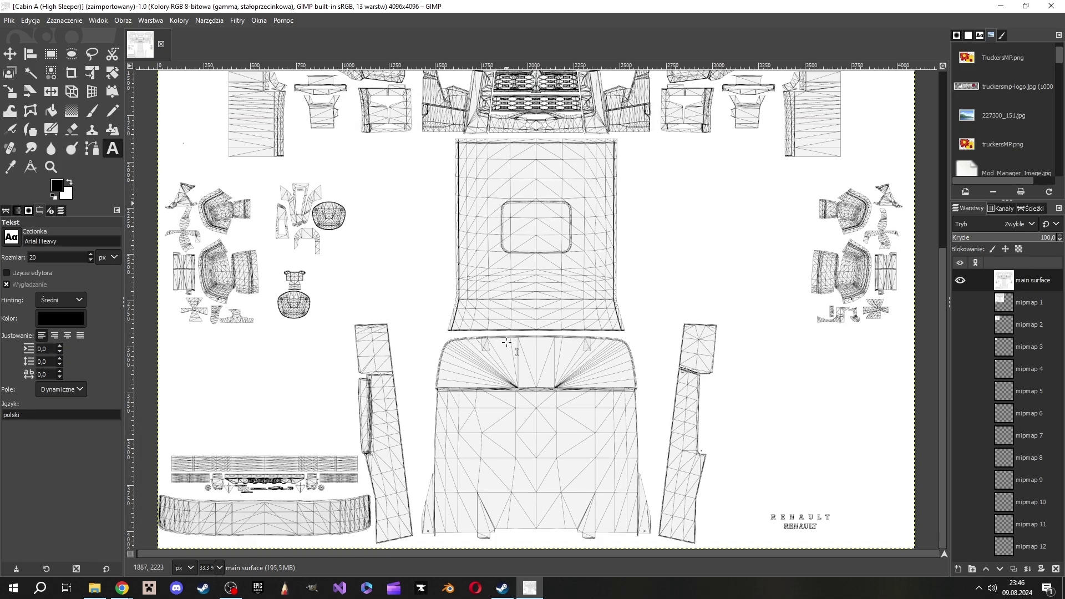
{"action": "scroll", "coordinate": [506, 342], "scroll_direction": "up", "scroll_amount": 10}
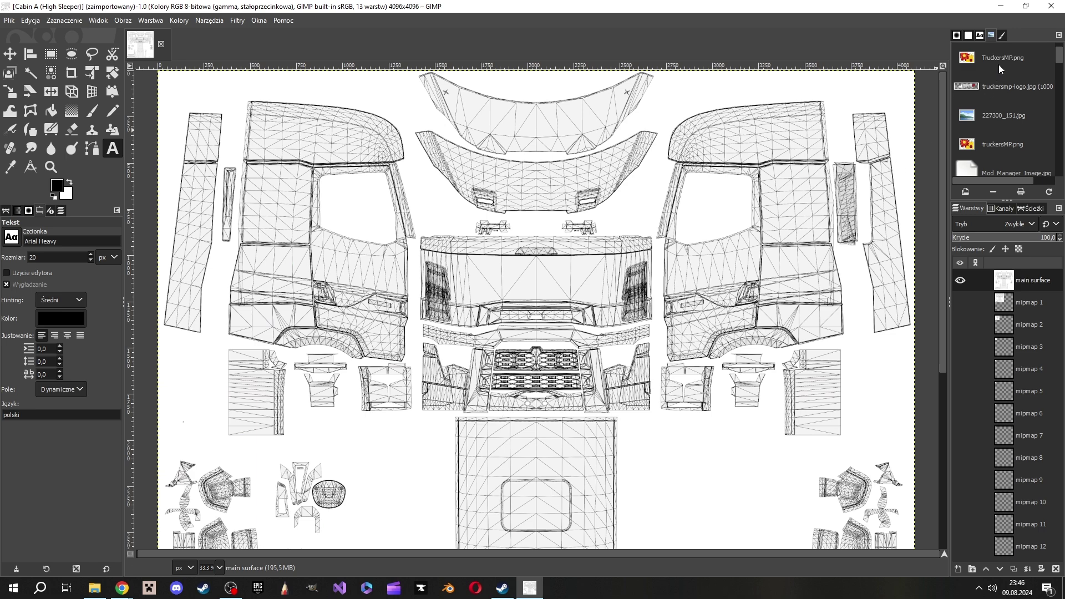
{"action": "left_click", "coordinate": [1052, 10]}
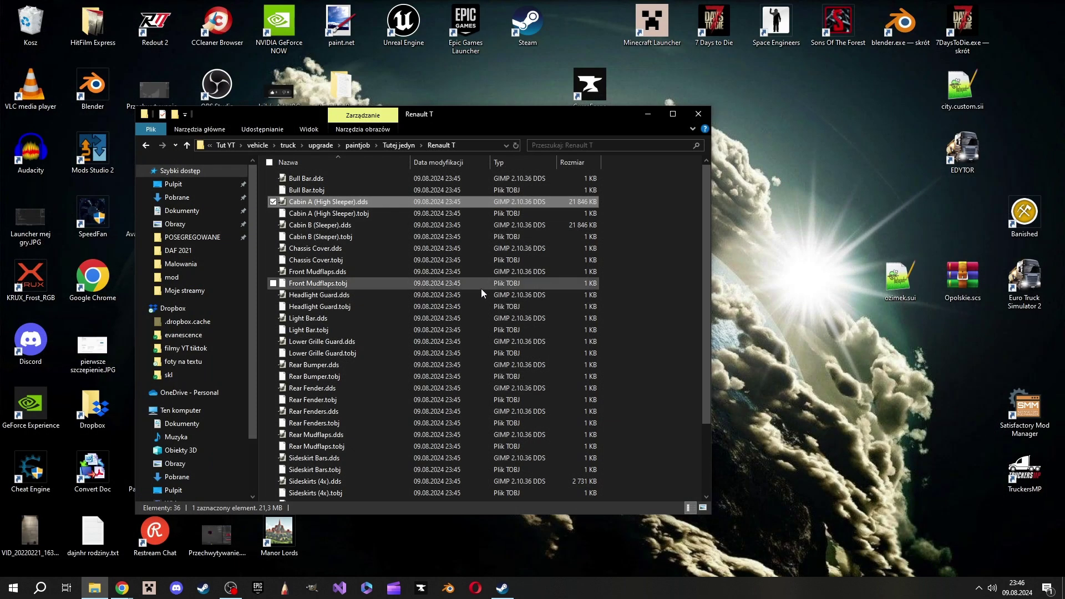
{"action": "key", "text": "alt+Up"}
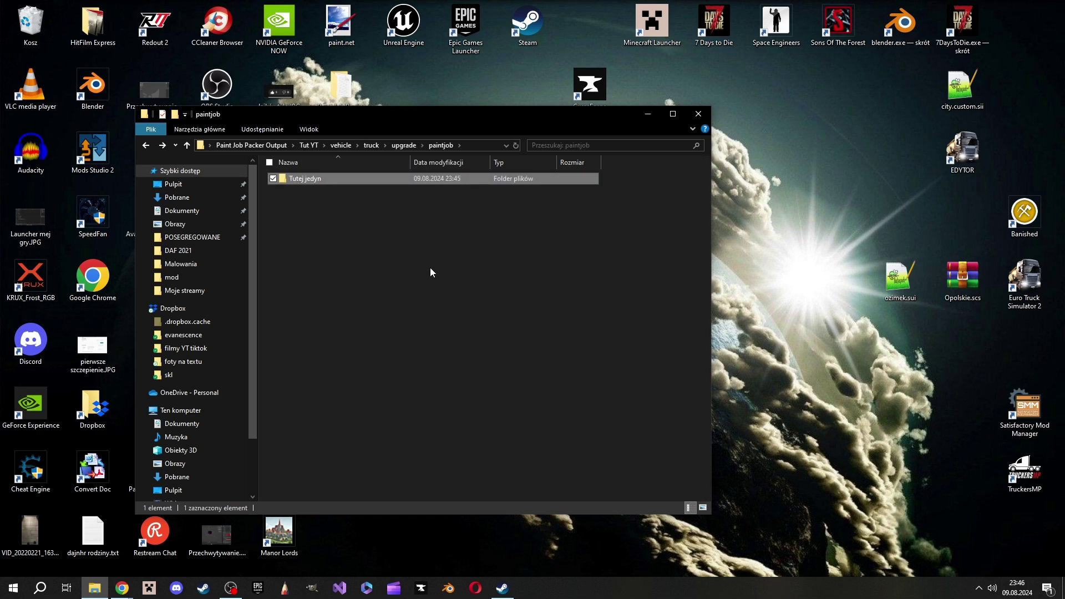
Return to the Tut YT folder and review manifest.sii in Notepad++
{"action": "key", "text": "alt+Up"}
{"action": "key", "text": "alt+Up"}
{"action": "key", "text": "alt+Up"}
{"action": "key", "text": "alt+Up"}
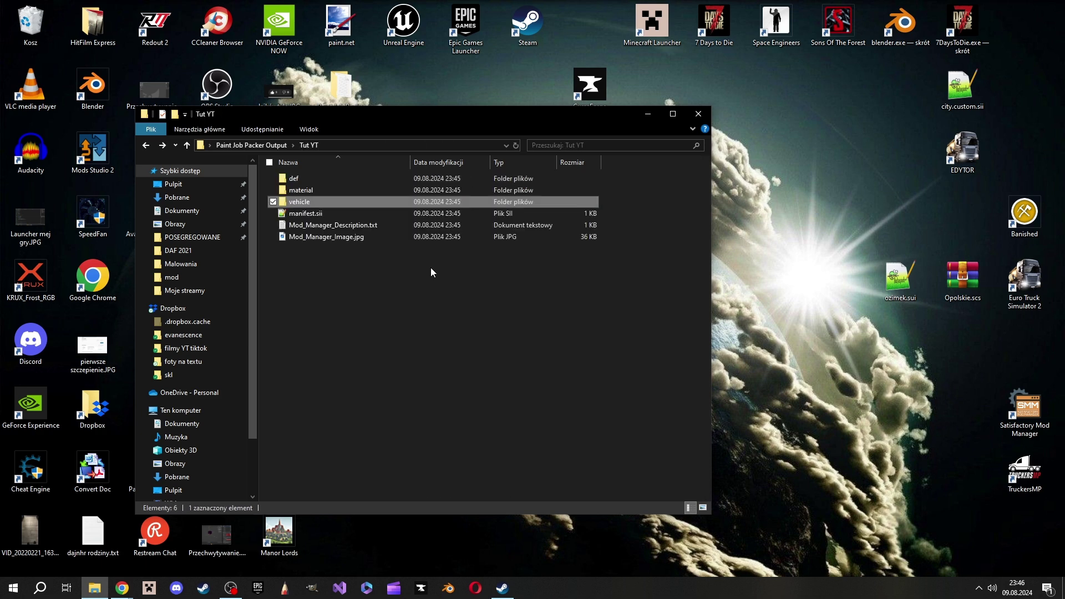
{"action": "key", "text": "alt+Up"}
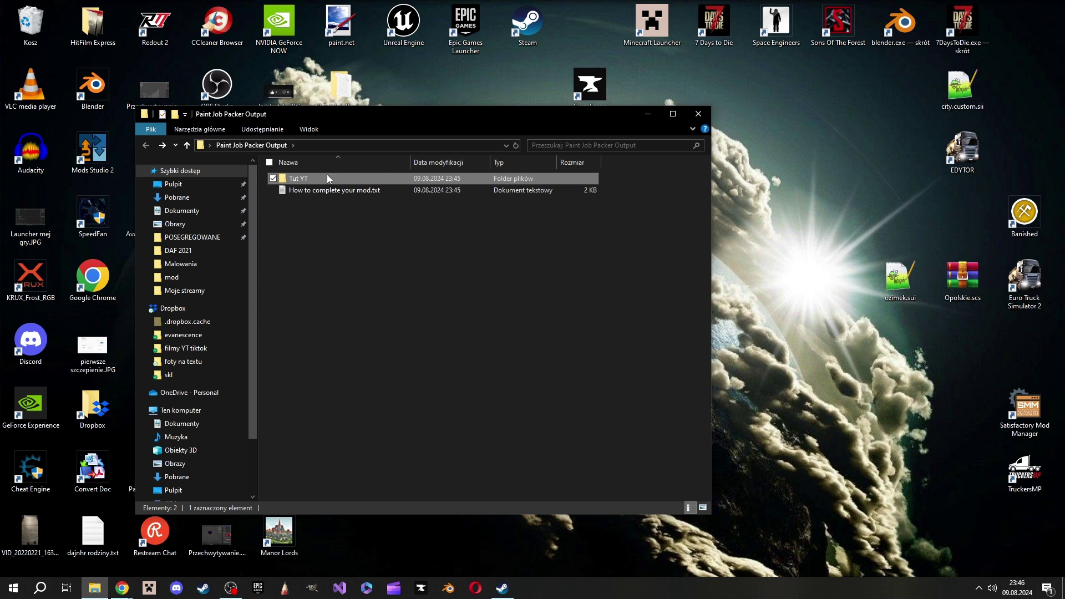
{"action": "key", "text": "Return"}
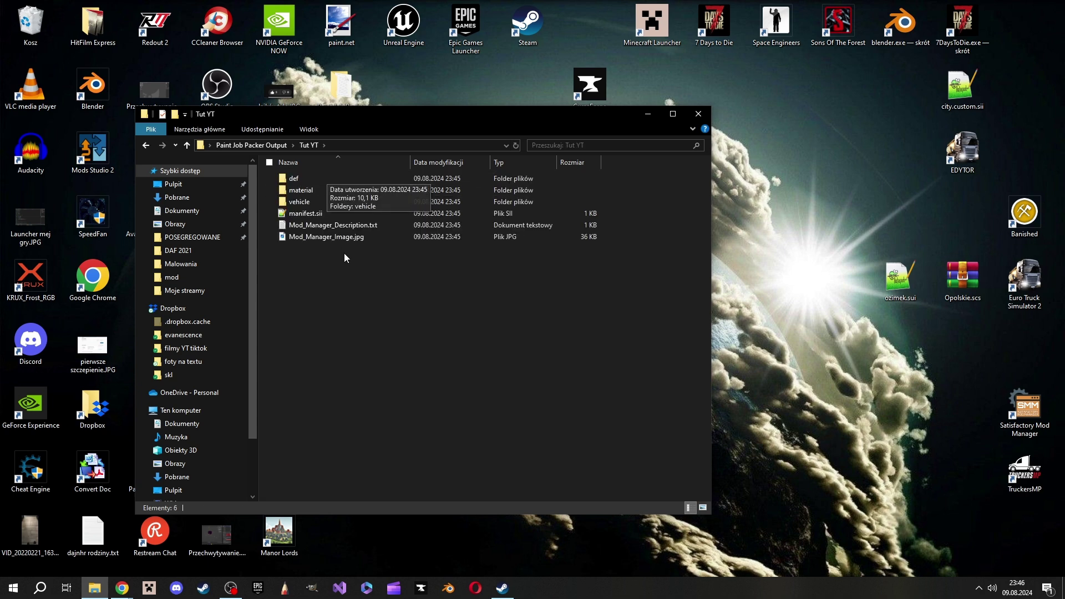
{"action": "double_click", "coordinate": [308, 216]}
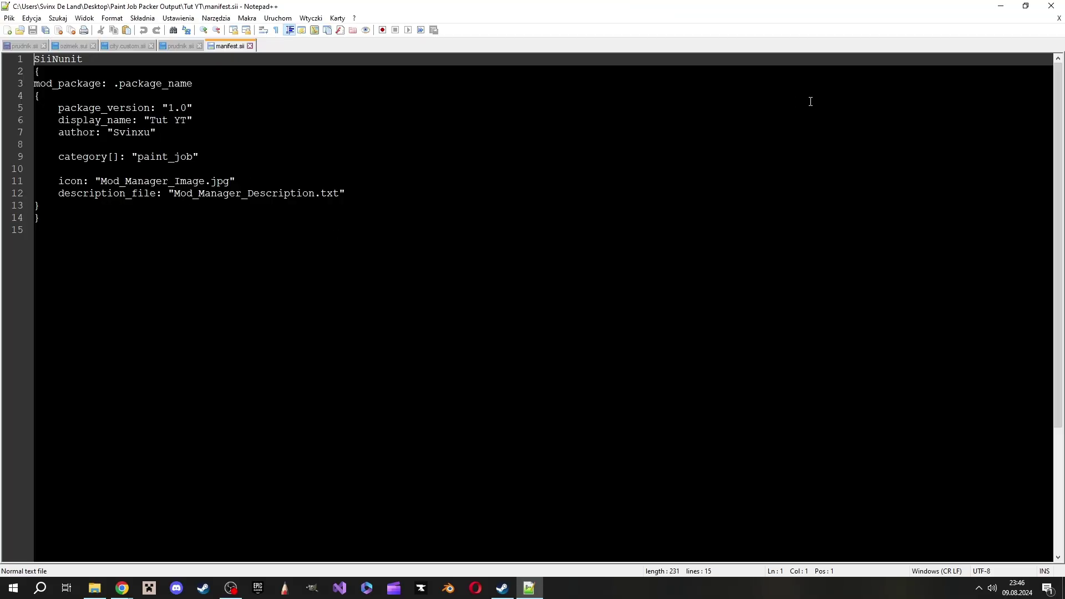
{"action": "left_click", "coordinate": [1051, 6]}
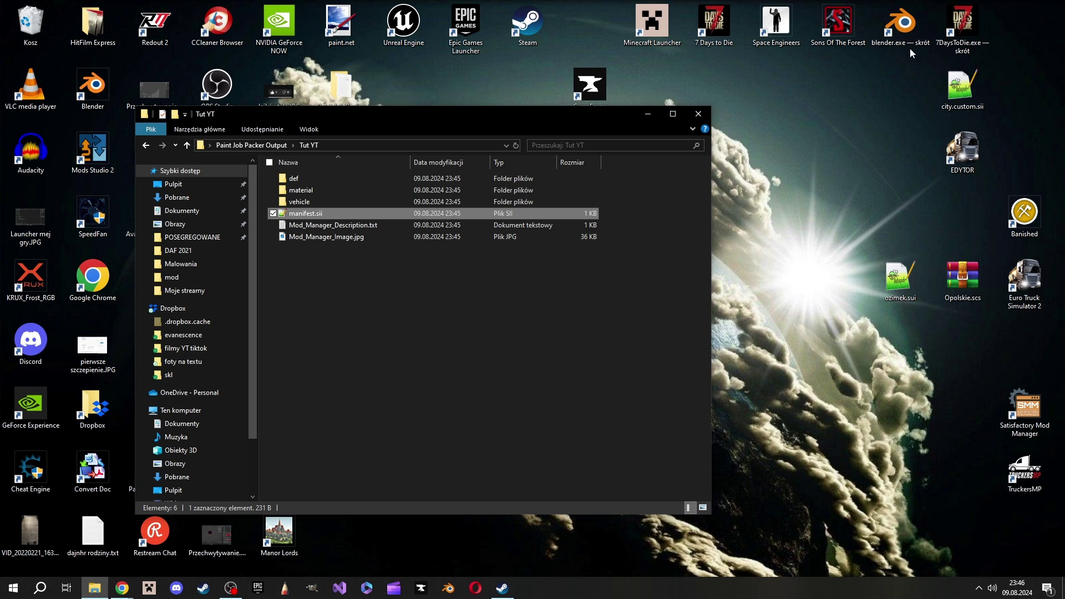
Open material > ui > accessory to reach the paint job icon files
{"action": "double_click", "coordinate": [306, 190]}
{"action": "double_click", "coordinate": [294, 182]}
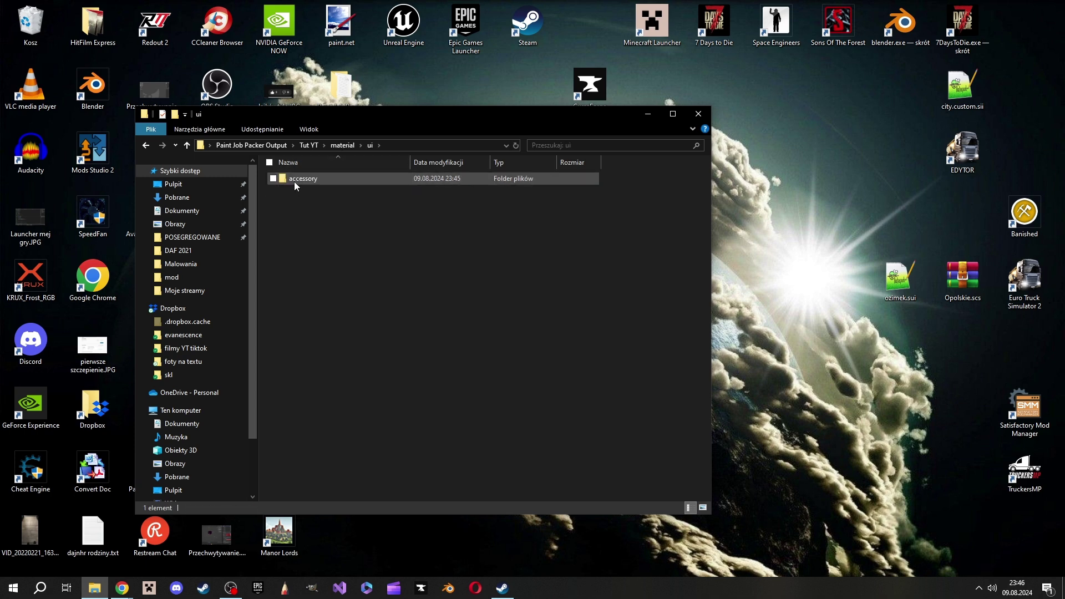
{"action": "double_click", "coordinate": [294, 181]}
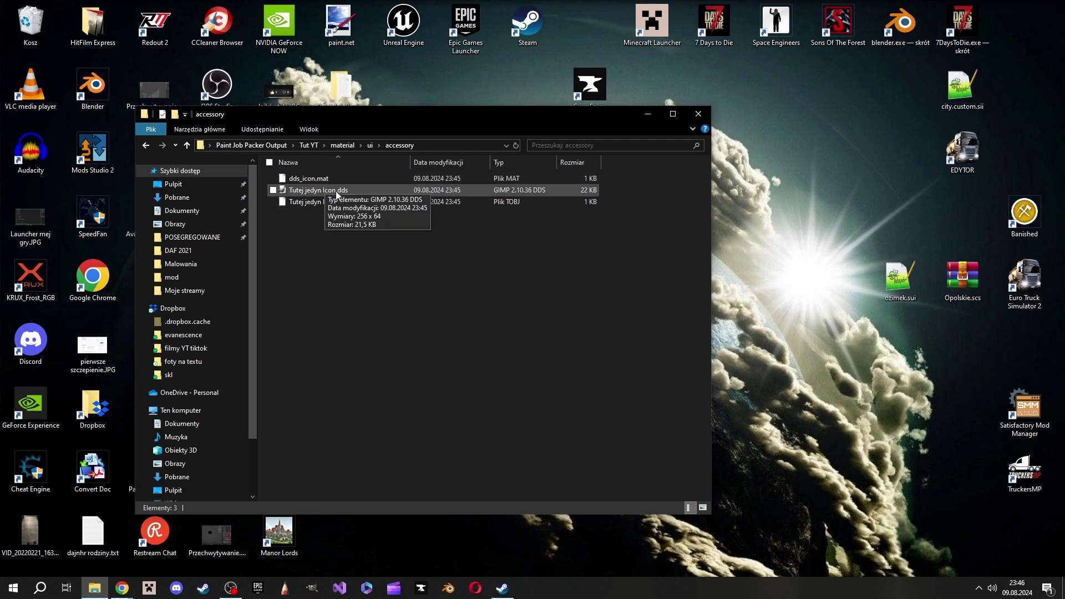
{"action": "left_click", "coordinate": [303, 184]}
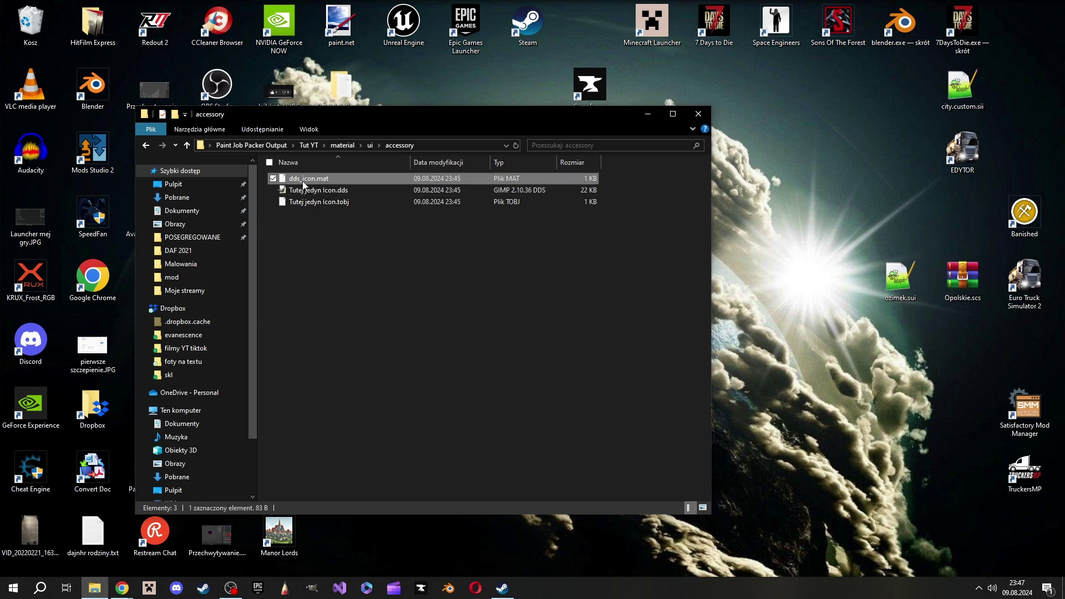
{"action": "double_click", "coordinate": [303, 184]}
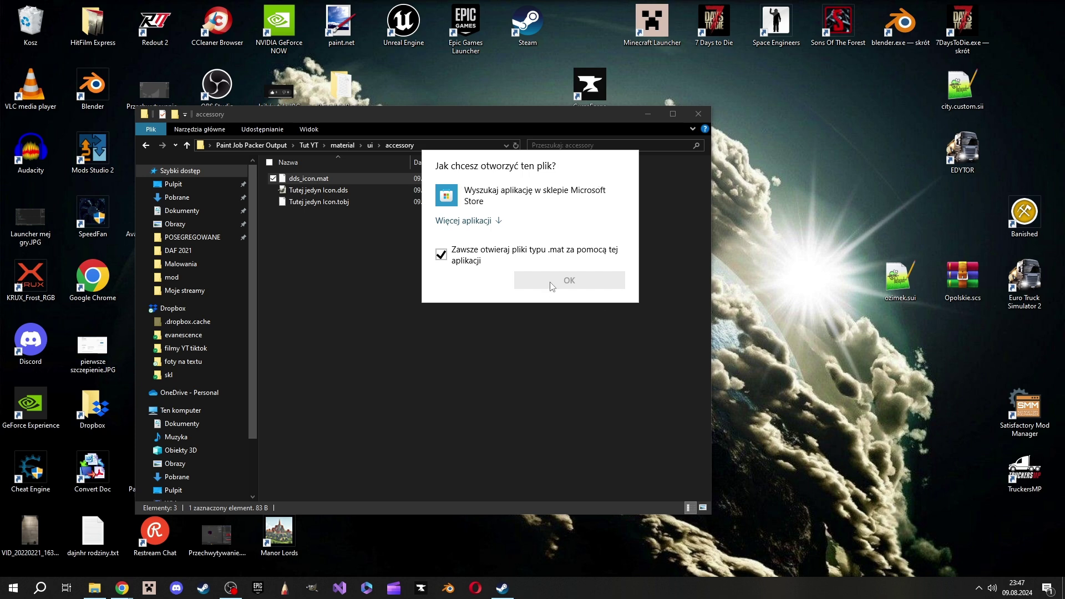
{"action": "left_click", "coordinate": [395, 325]}
{"action": "left_click", "coordinate": [342, 191]}
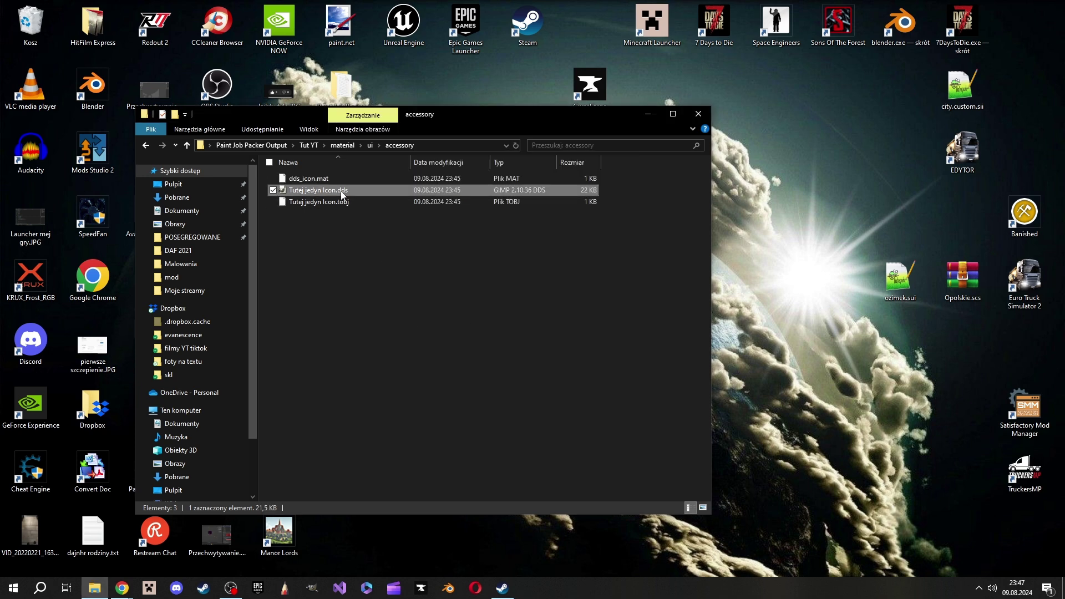
{"action": "double_click", "coordinate": [341, 191]}
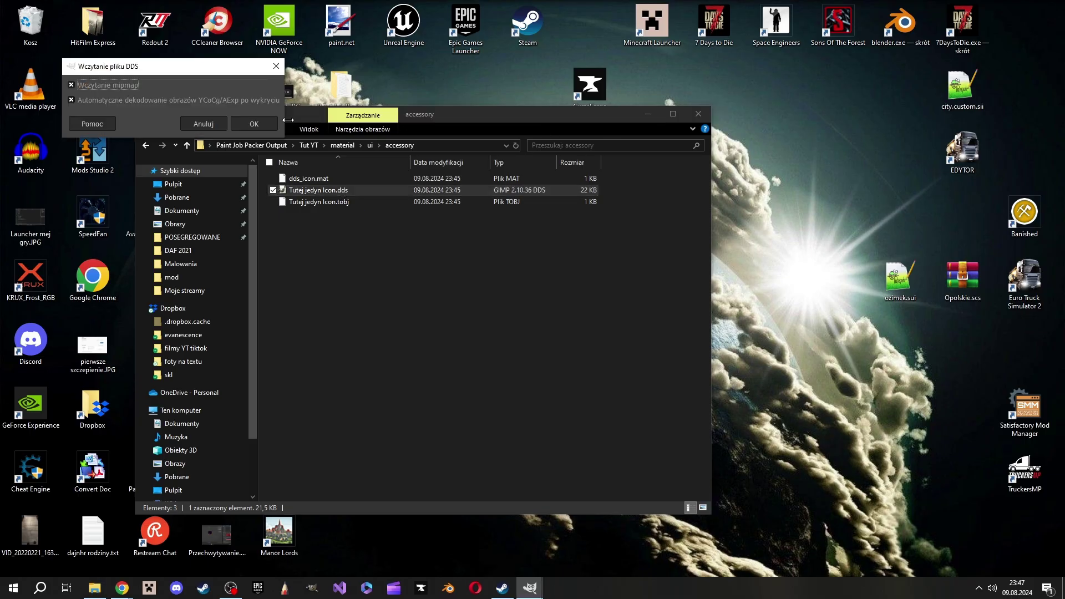
{"action": "left_click", "coordinate": [274, 123]}
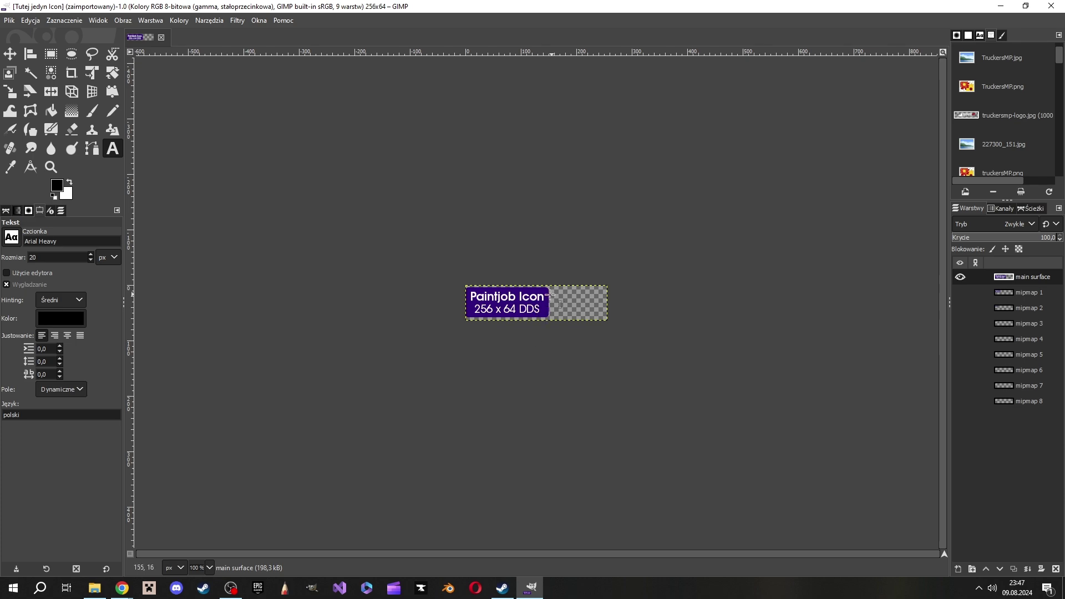
{"action": "left_click", "coordinate": [1057, 6]}
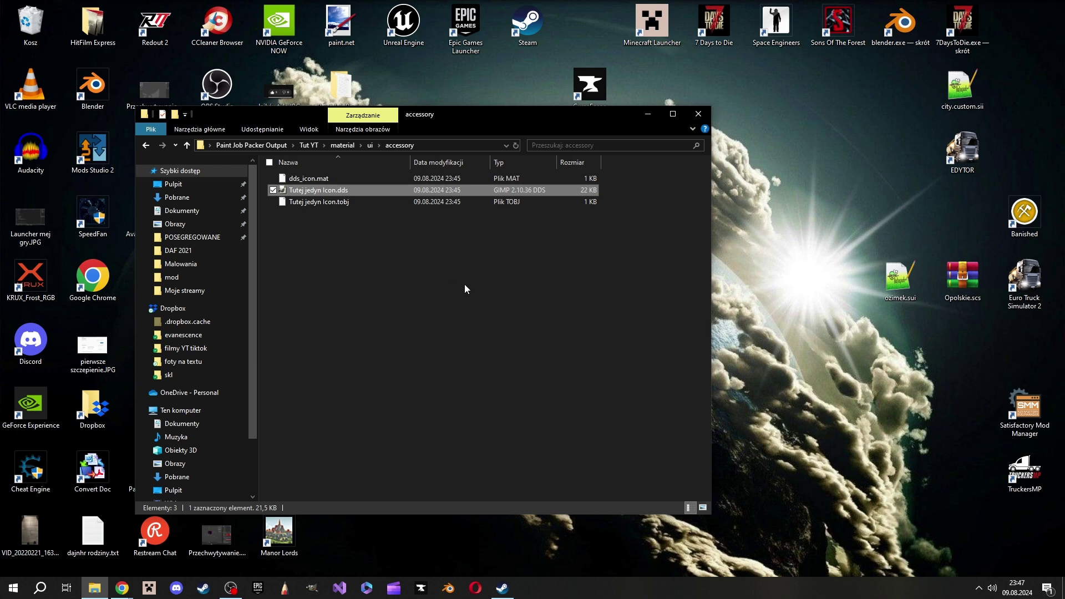
Copy the Tut YT folder from Paint Job Packer Output and paste it into the ETS2 mod folder
{"action": "key", "text": "BackSpace"}
{"action": "key", "text": "BackSpace"}
{"action": "key", "text": "BackSpace"}
{"action": "key", "text": "BackSpace"}
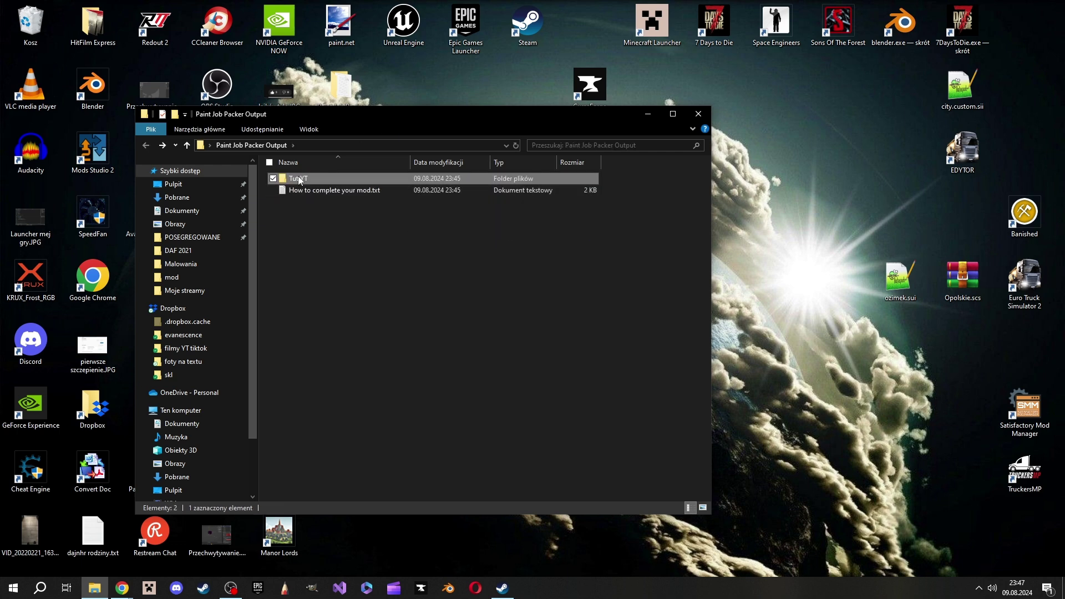
{"action": "left_click", "coordinate": [332, 178]}
{"action": "right_click", "coordinate": [315, 177]}
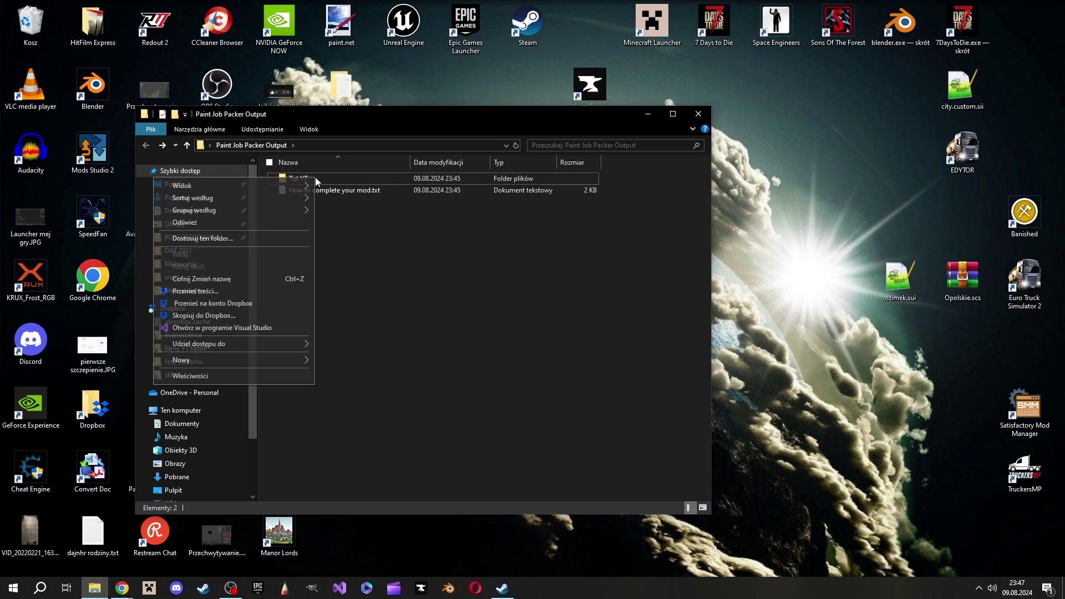
{"action": "left_click", "coordinate": [358, 302]}
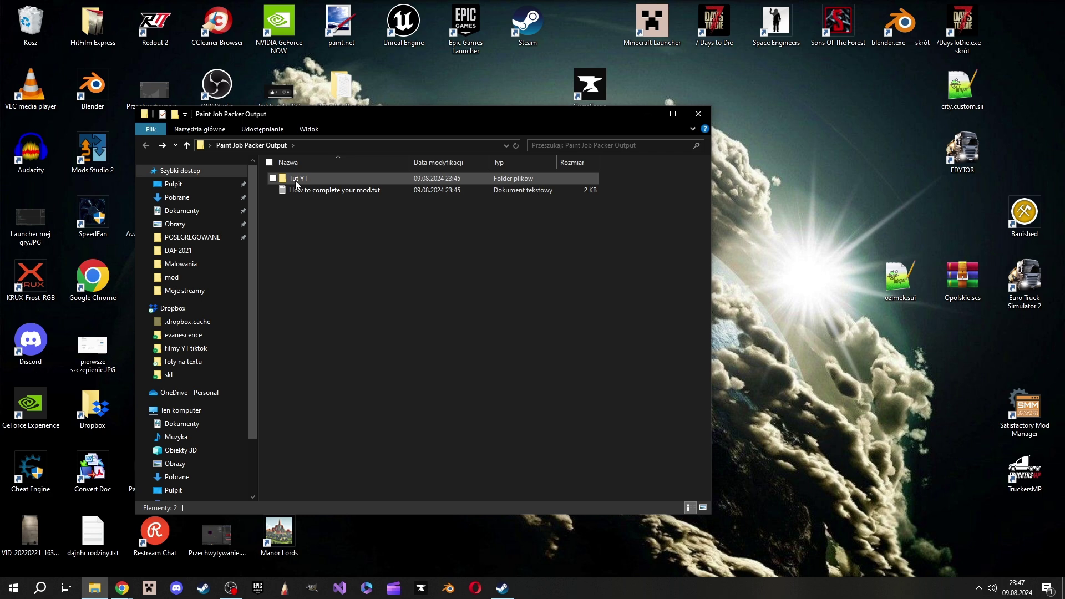
{"action": "right_click", "coordinate": [295, 181]}
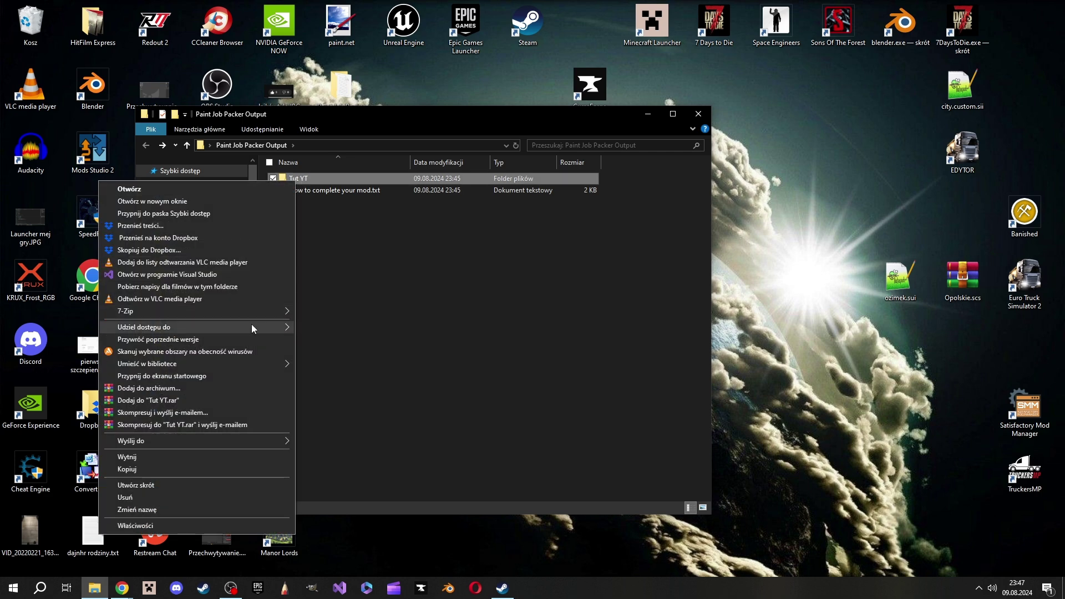
{"action": "left_click", "coordinate": [322, 360]}
{"action": "left_click", "coordinate": [307, 179]}
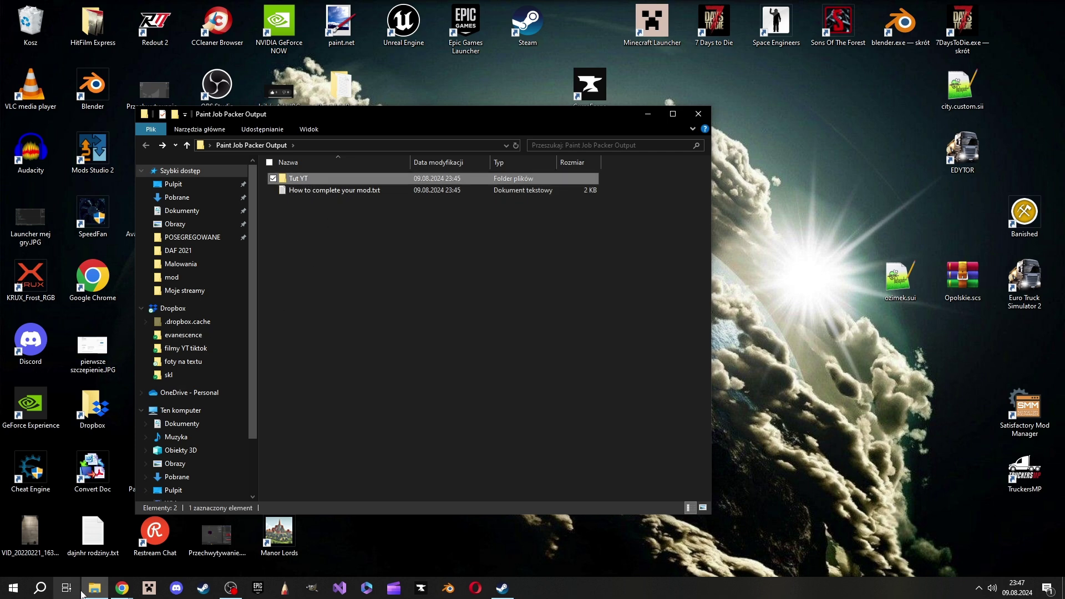
{"action": "left_click", "coordinate": [184, 279]}
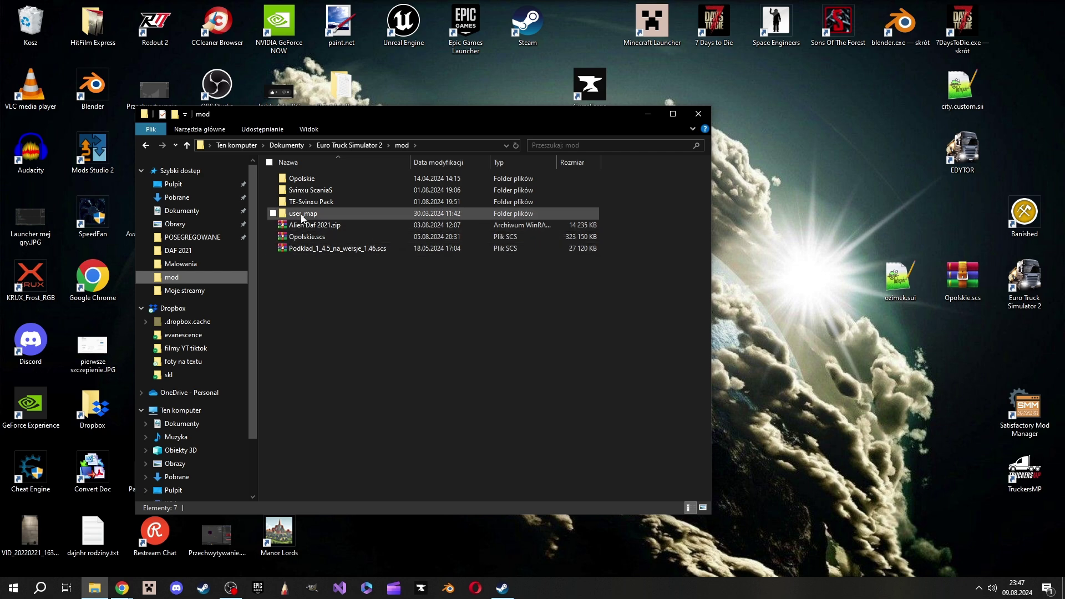
{"action": "right_click", "coordinate": [319, 289]}
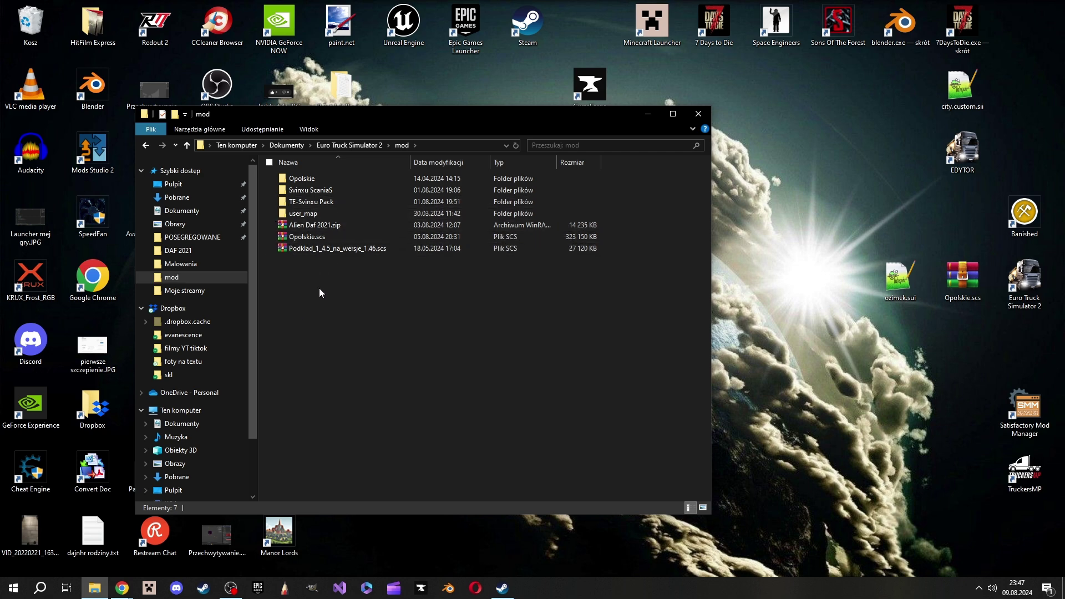
{"action": "left_click", "coordinate": [356, 348]}
{"action": "type", "text": "Tut YT"}
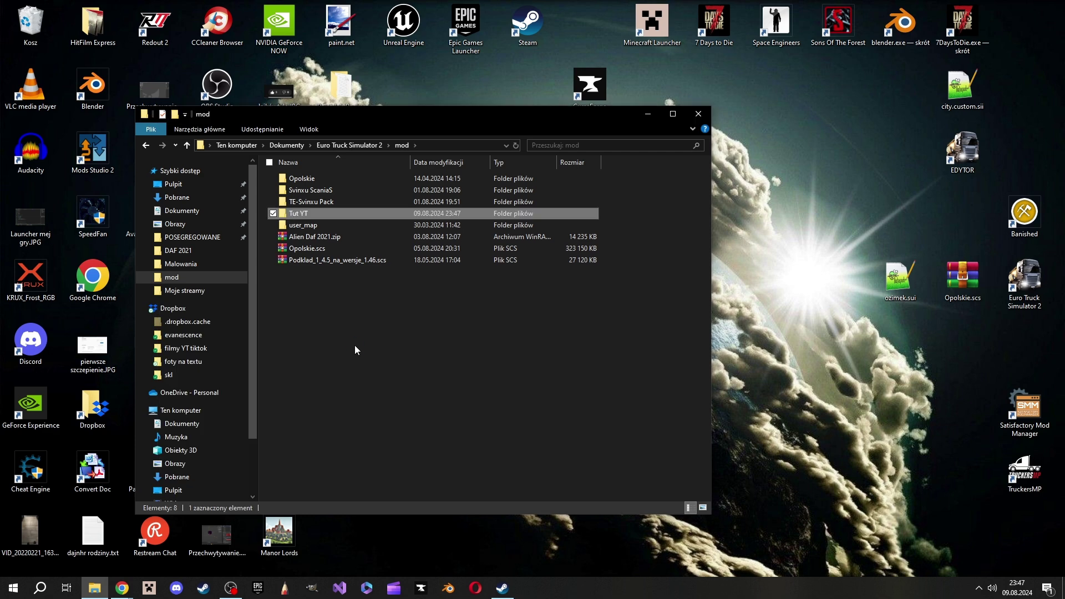
From the mod folder, go to Tut YT's Renault T paint job folder and import Cabin A (High Sleeper).dds into GIMP
{"action": "double_click", "coordinate": [309, 213]}
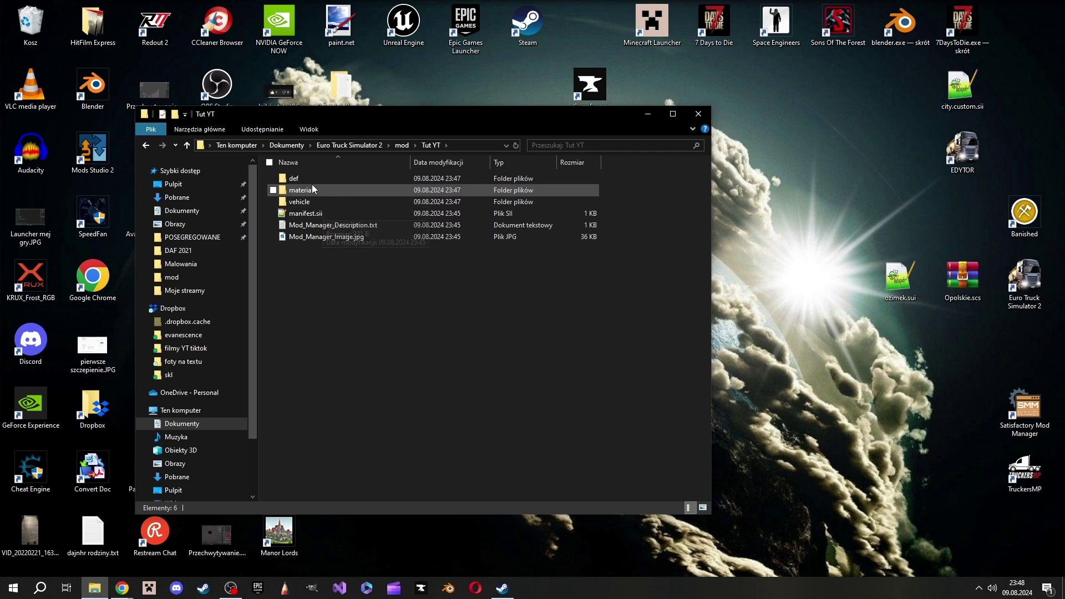
{"action": "double_click", "coordinate": [314, 201]}
{"action": "double_click", "coordinate": [312, 181]}
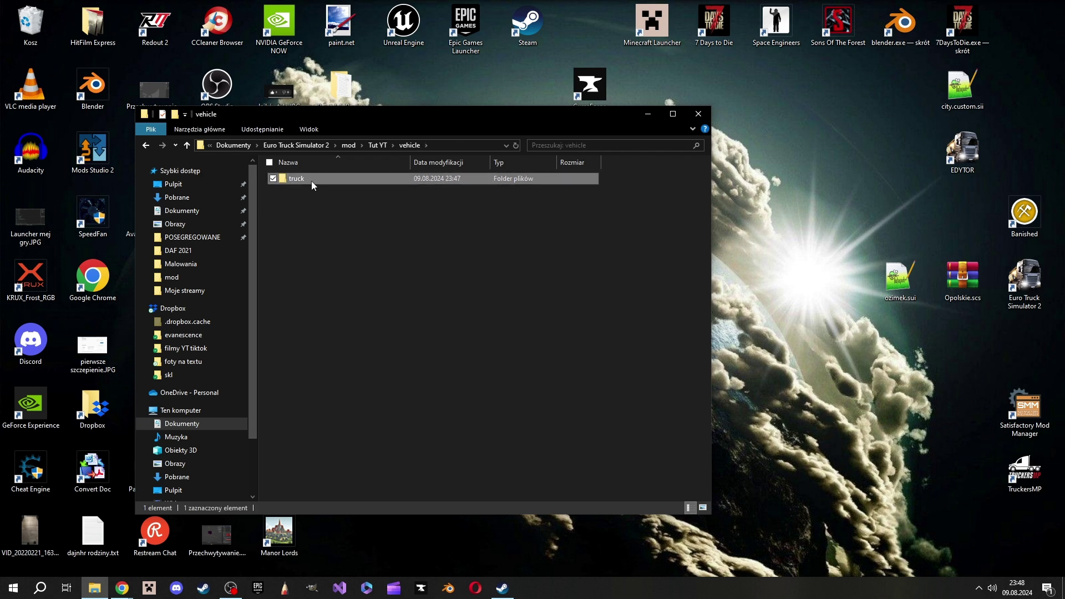
{"action": "double_click", "coordinate": [311, 181]}
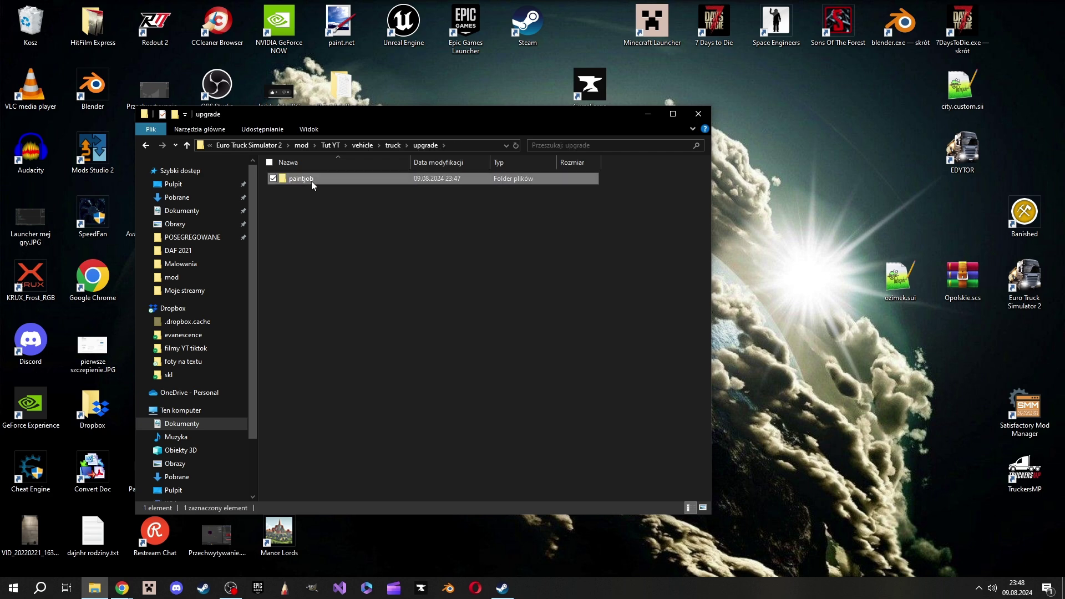
{"action": "double_click", "coordinate": [312, 180]}
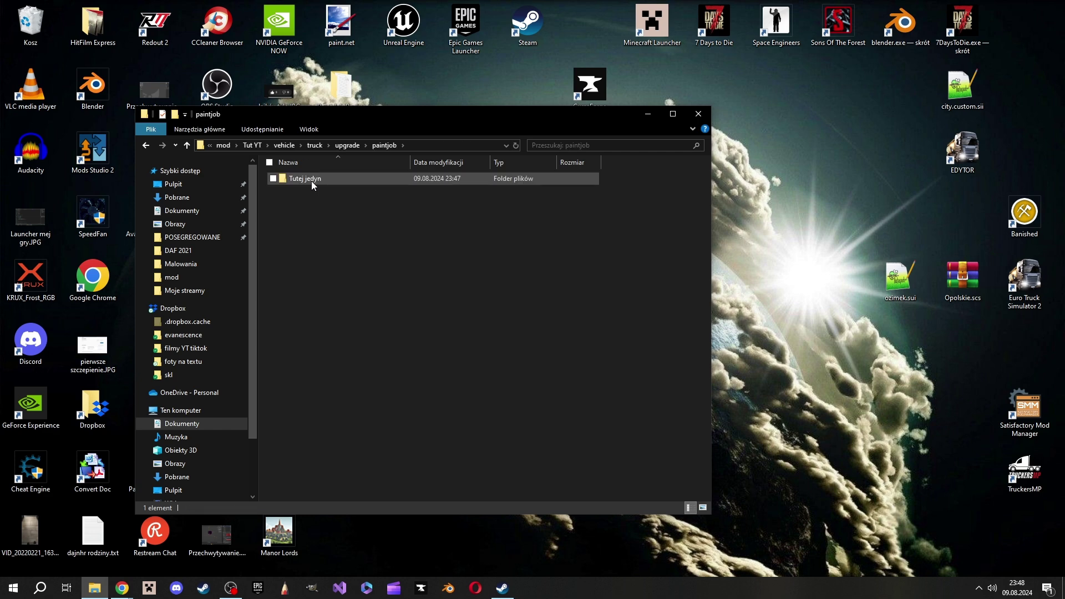
{"action": "double_click", "coordinate": [311, 180]}
{"action": "double_click", "coordinate": [311, 180]}
{"action": "double_click", "coordinate": [318, 202]}
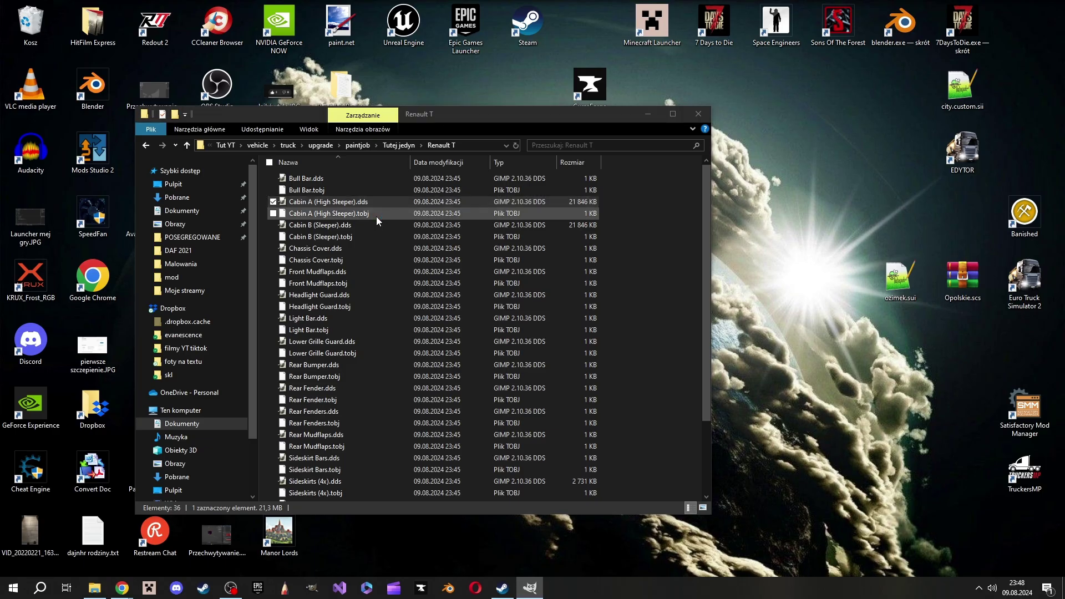
{"action": "left_click", "coordinate": [328, 195]}
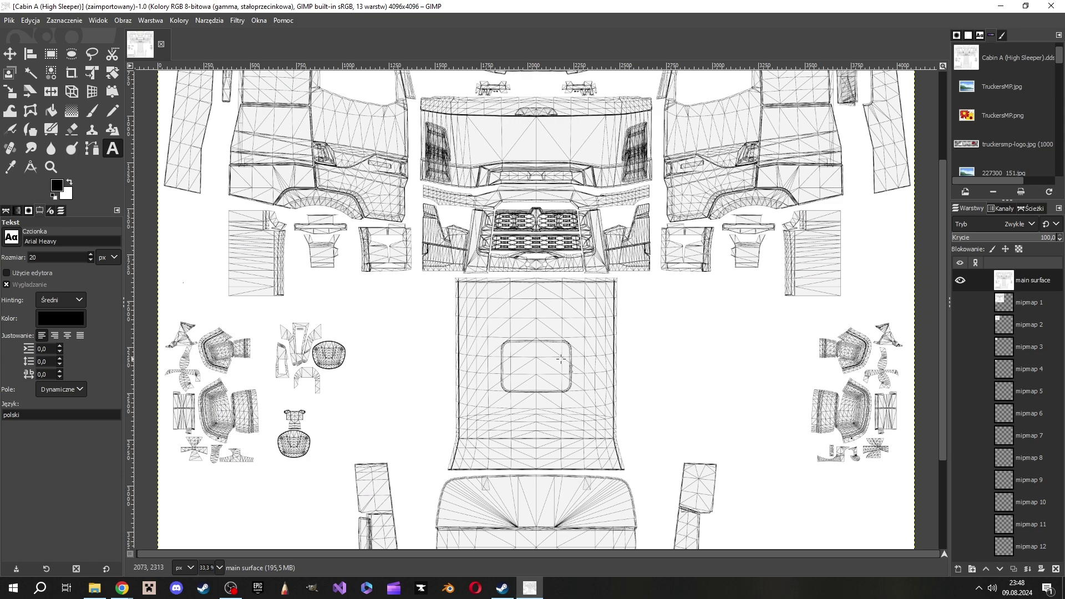
{"action": "scroll", "coordinate": [648, 318], "scroll_direction": "up", "scroll_amount": 5}
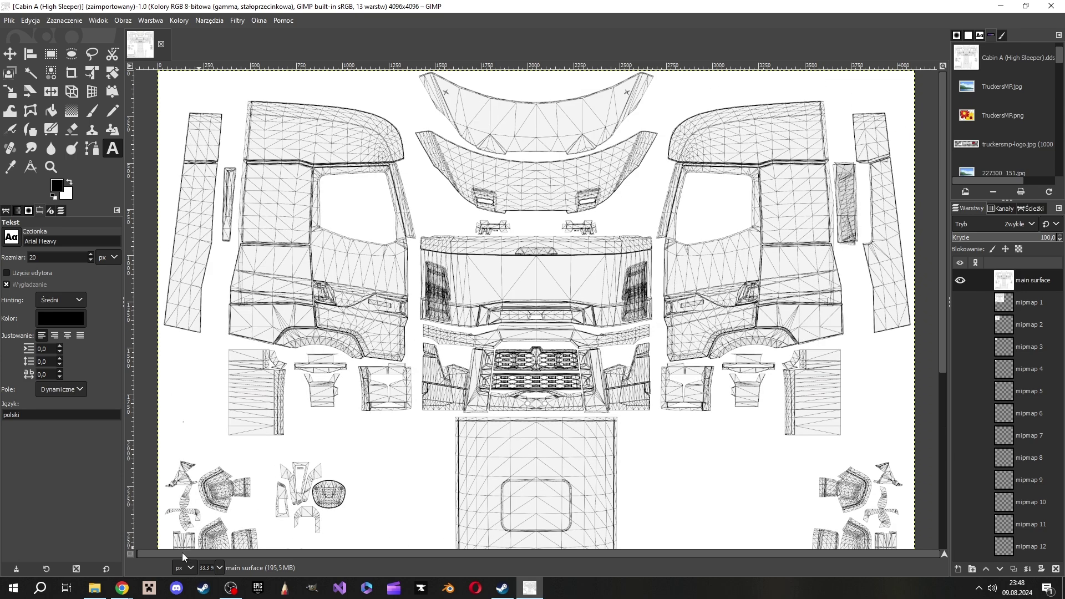
Bring up Steam and unlock family mode with the PIN
{"action": "left_click", "coordinate": [203, 589]}
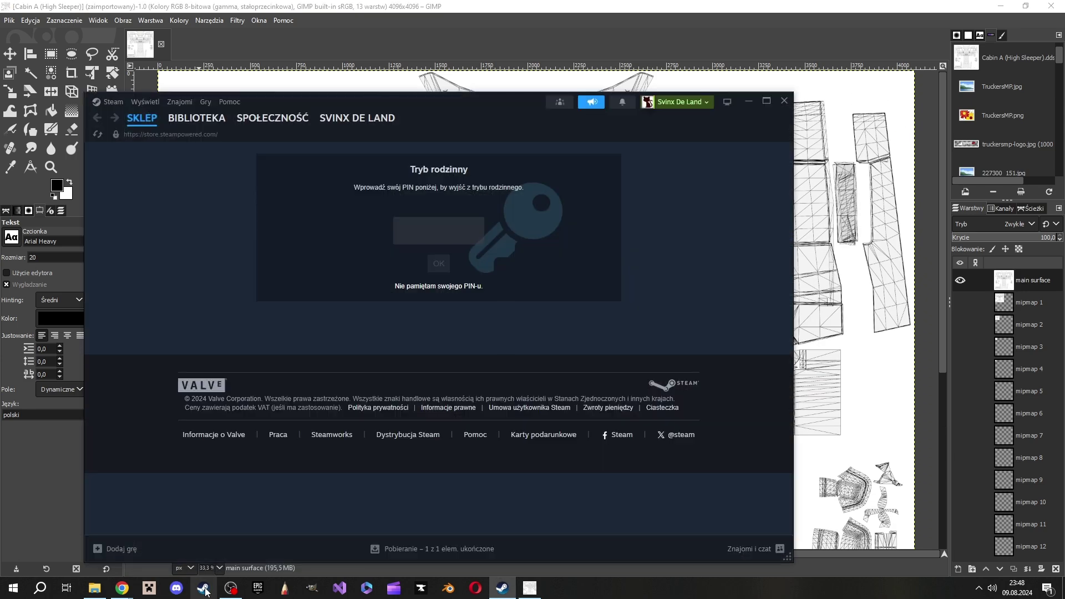
{"action": "left_click", "coordinate": [441, 235]}
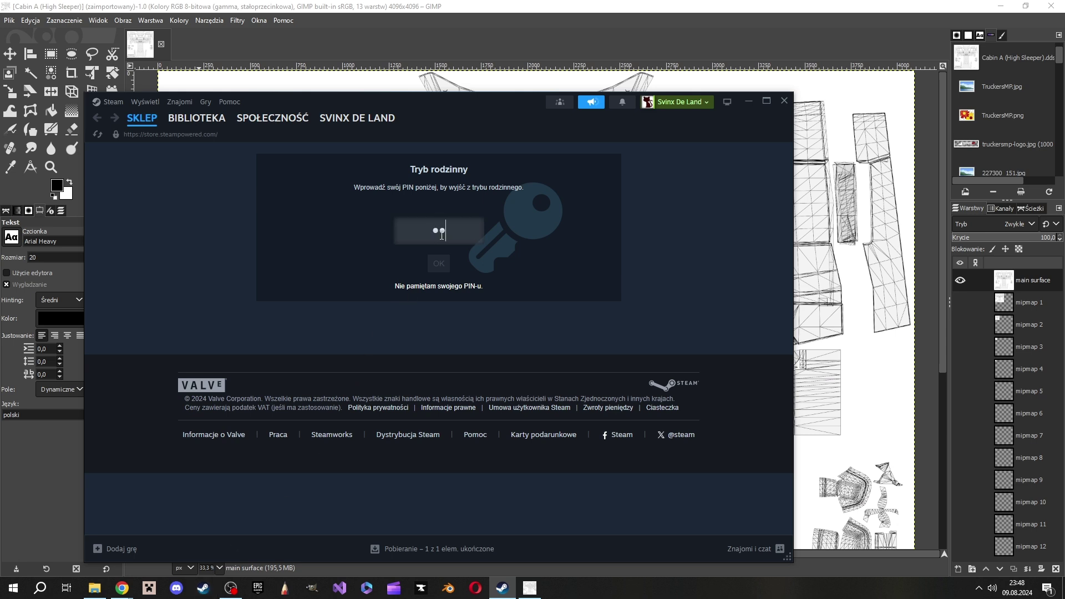
{"action": "left_click", "coordinate": [445, 265]}
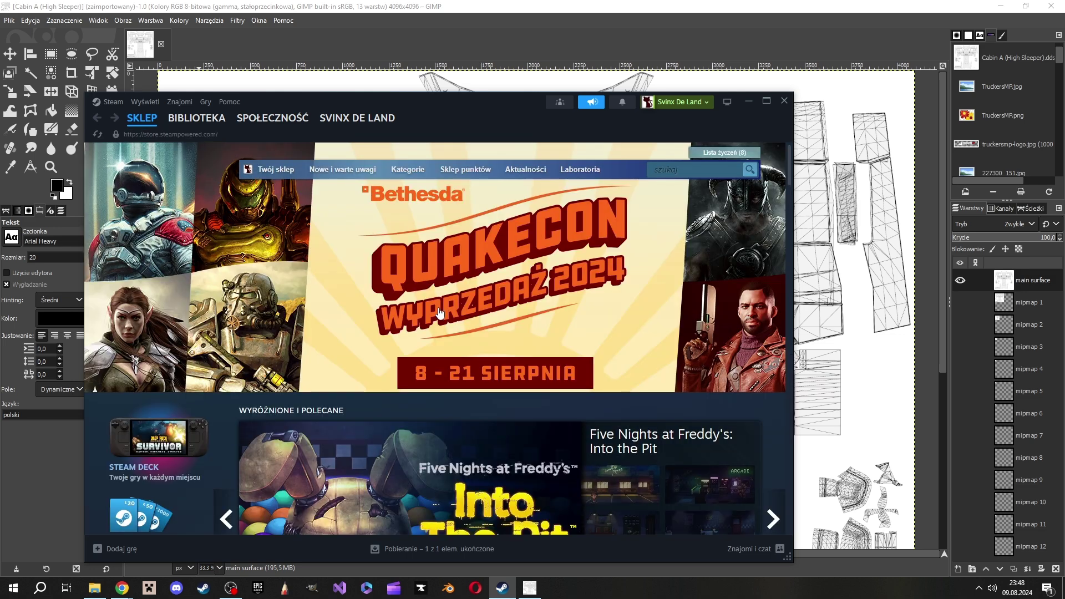
Stop the running Euro Truck Simulator 2 from the library and relaunch it
{"action": "left_click", "coordinate": [206, 123]}
{"action": "mouse_move", "coordinate": [327, 391]}
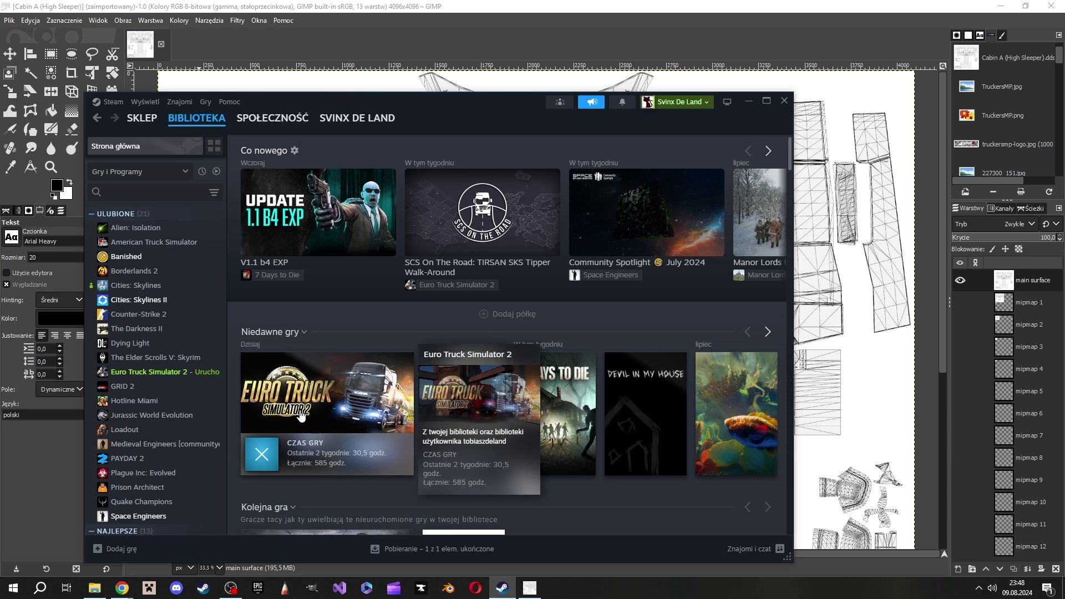
{"action": "left_click", "coordinate": [262, 453]}
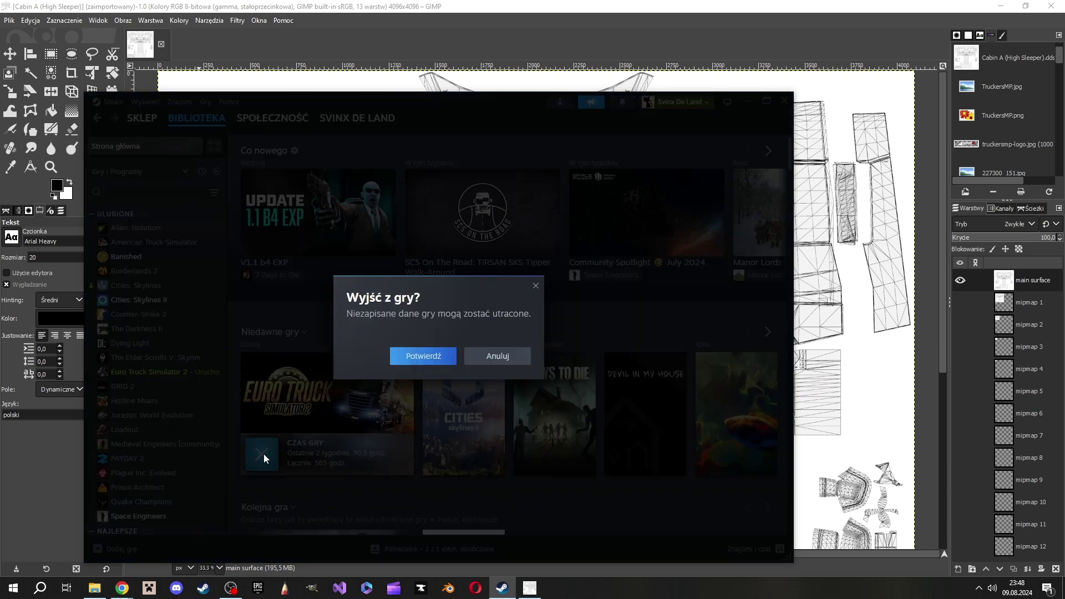
{"action": "left_click", "coordinate": [423, 358]}
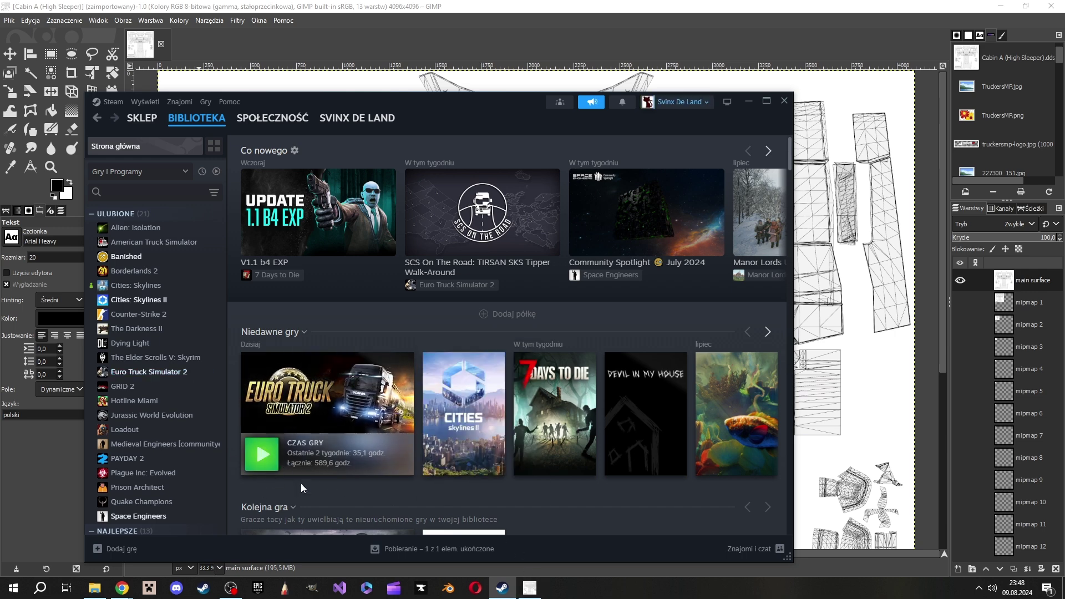
{"action": "left_click", "coordinate": [266, 457]}
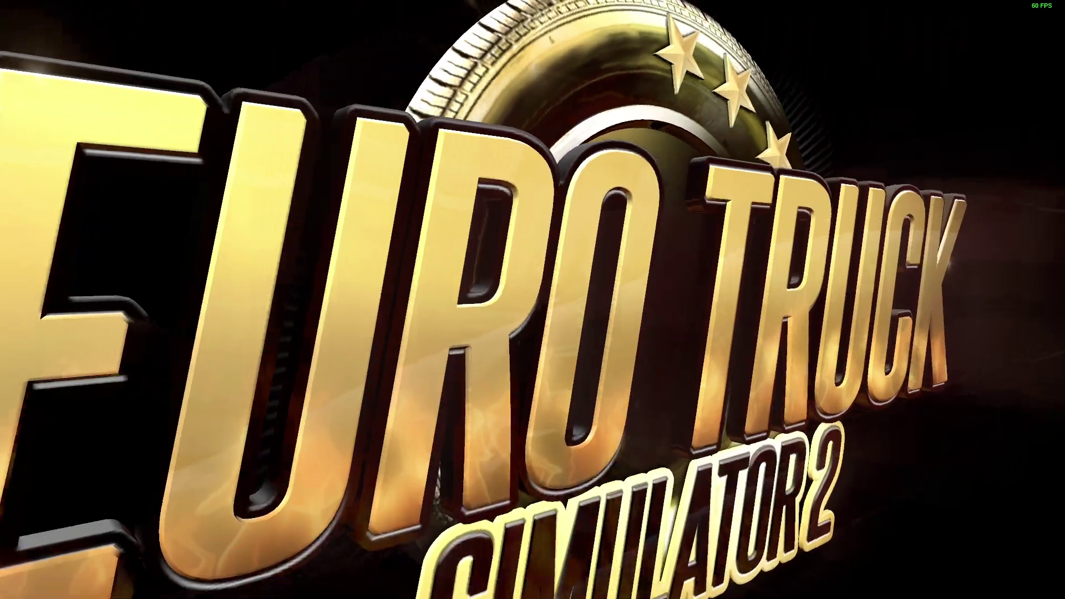
Skip the intro and warning, select the level 38 profile, and open its mod manager
{"action": "key", "text": "Escape"}
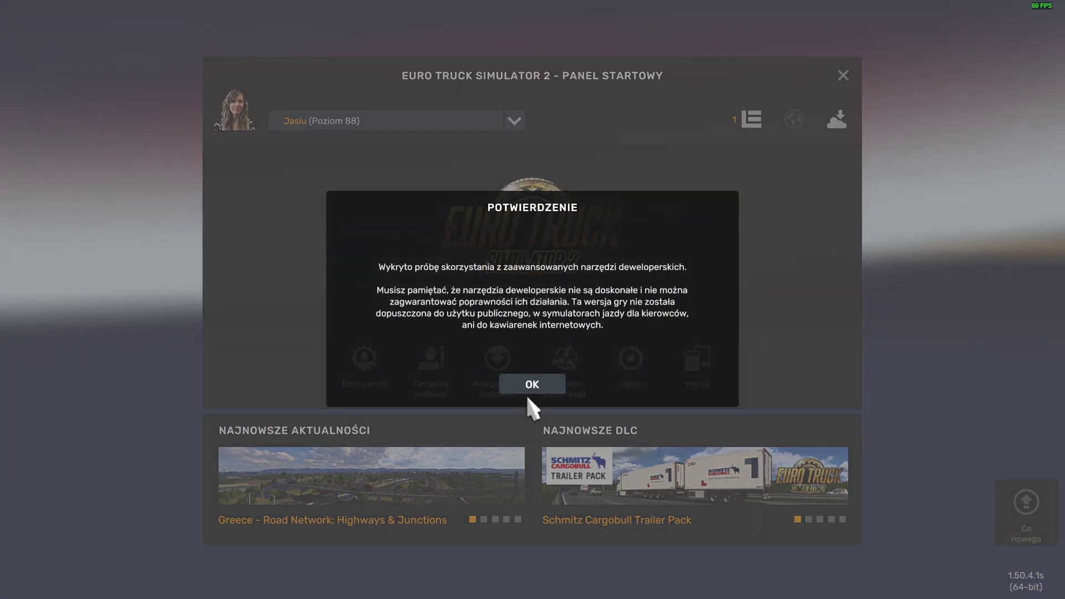
{"action": "left_click", "coordinate": [528, 382]}
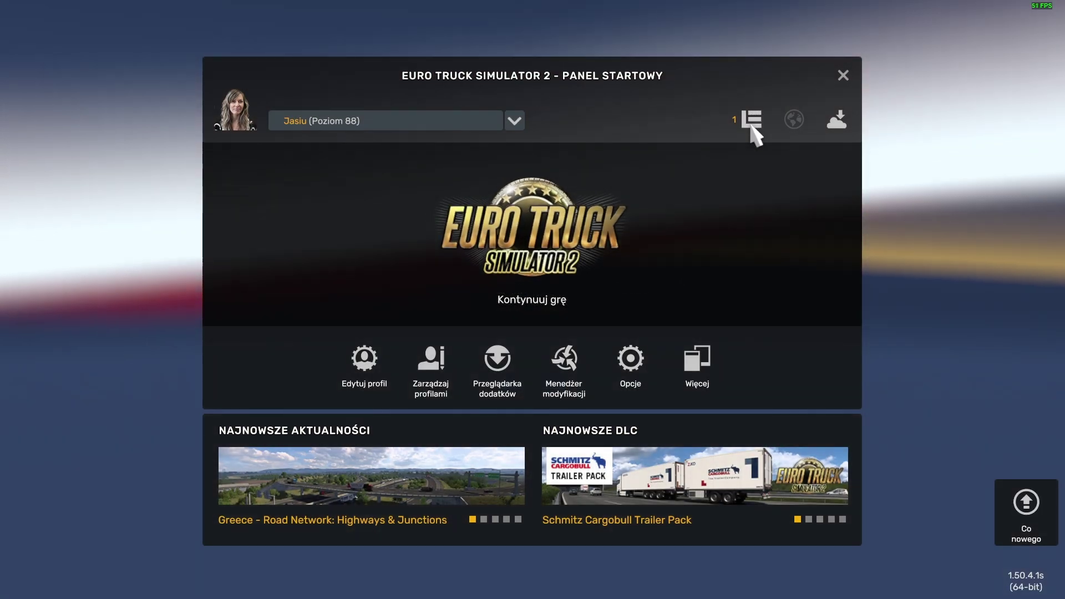
{"action": "left_click", "coordinate": [516, 120]}
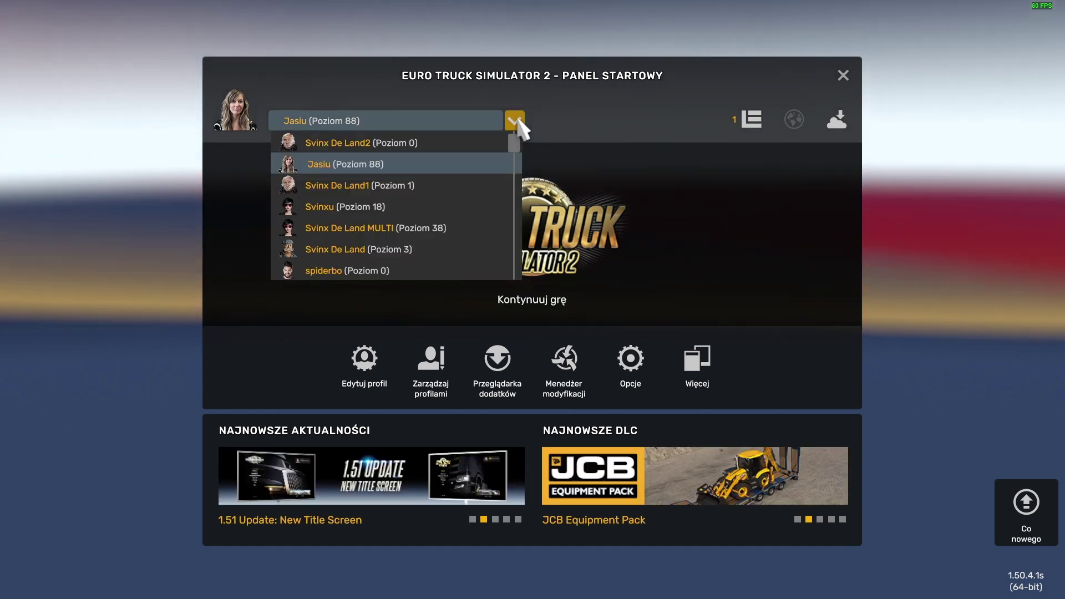
{"action": "left_click", "coordinate": [430, 162]}
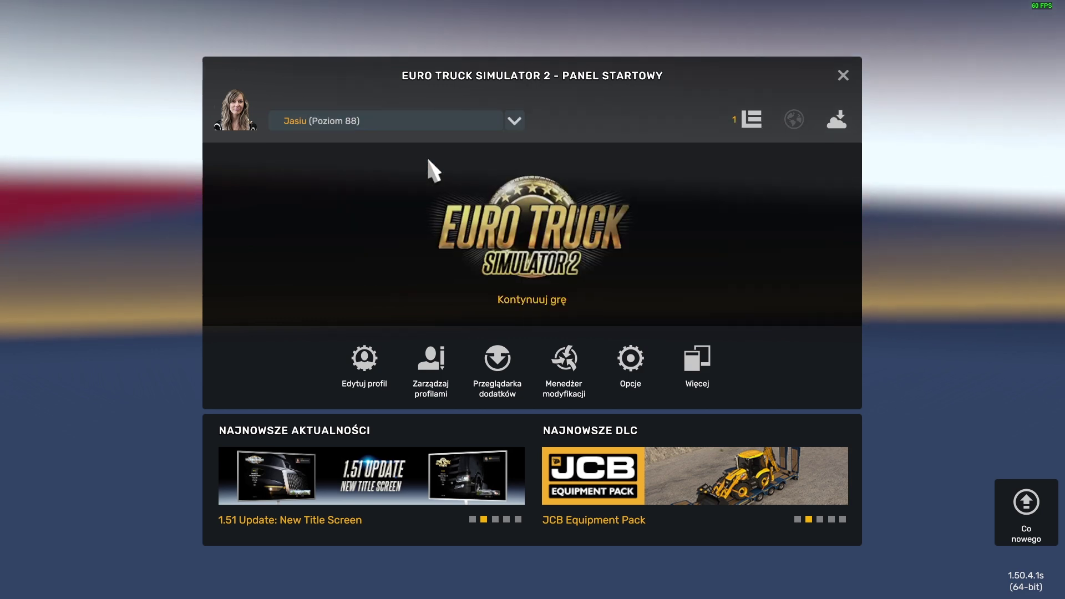
{"action": "left_click", "coordinate": [516, 121]}
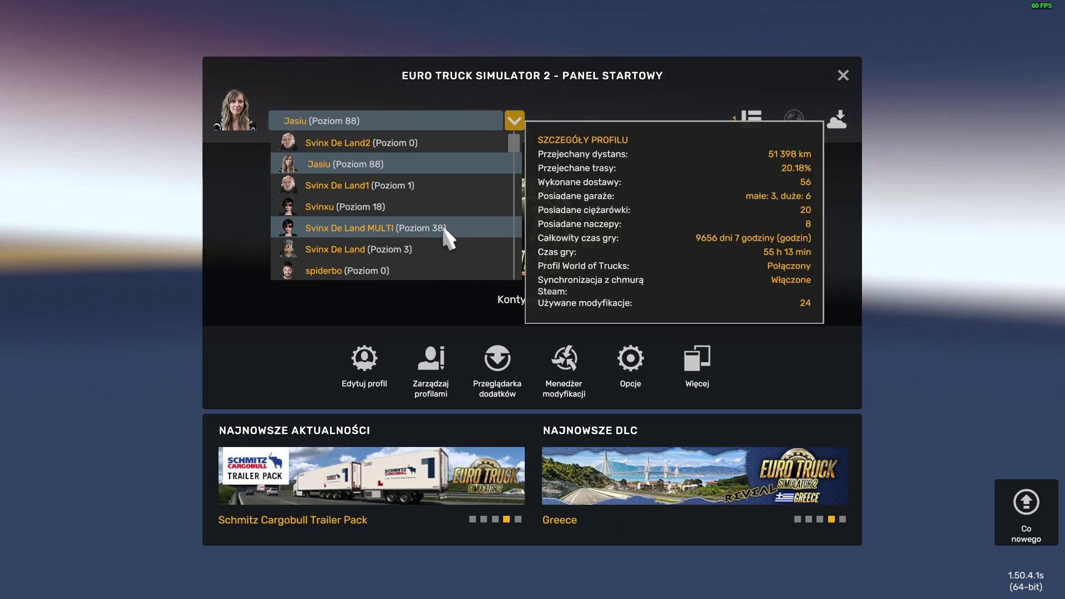
{"action": "left_click", "coordinate": [444, 239]}
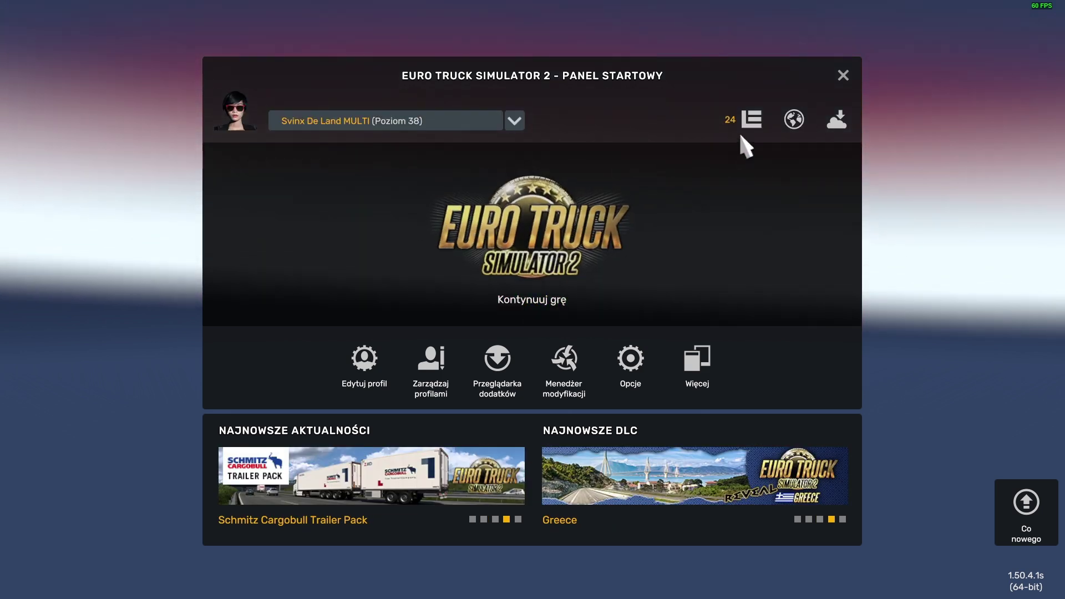
{"action": "left_click", "coordinate": [757, 118]}
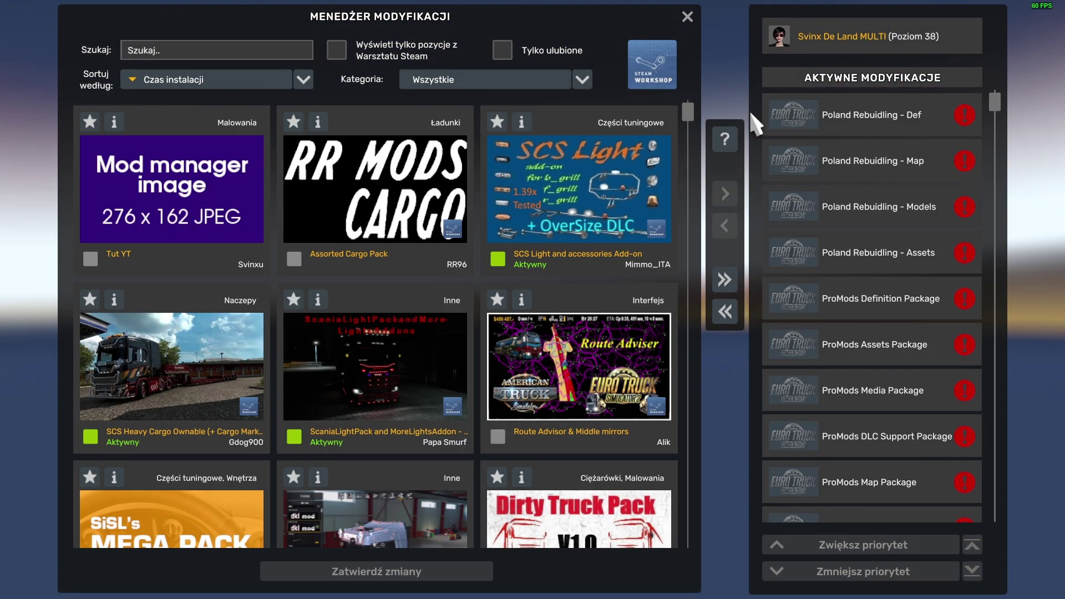
Deactivate all mods, activate only Tut YT, and apply the mod changes
{"action": "left_click", "coordinate": [721, 313]}
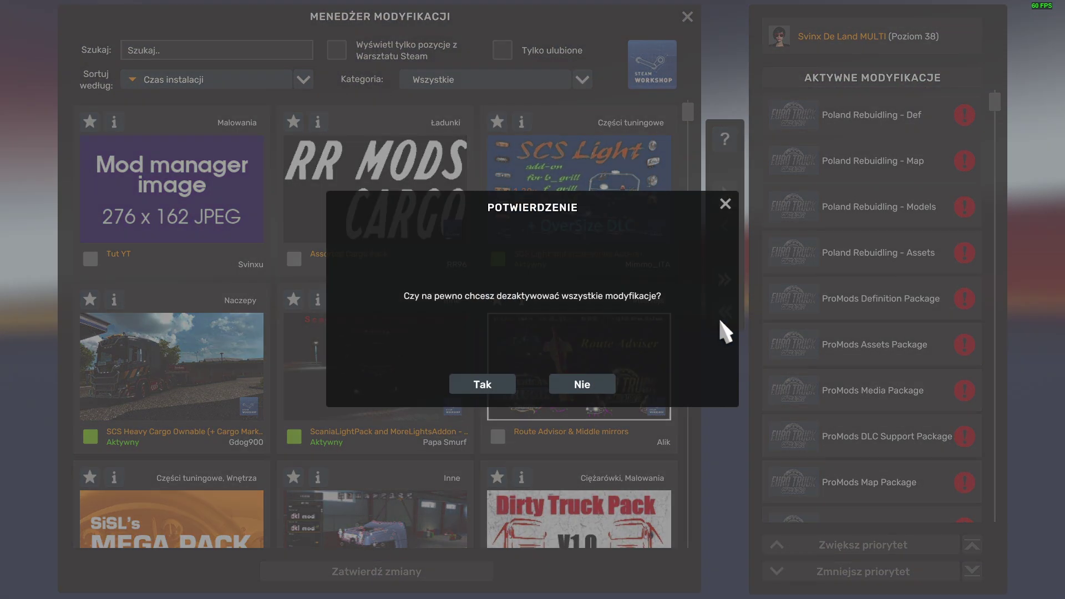
{"action": "left_click", "coordinate": [491, 388]}
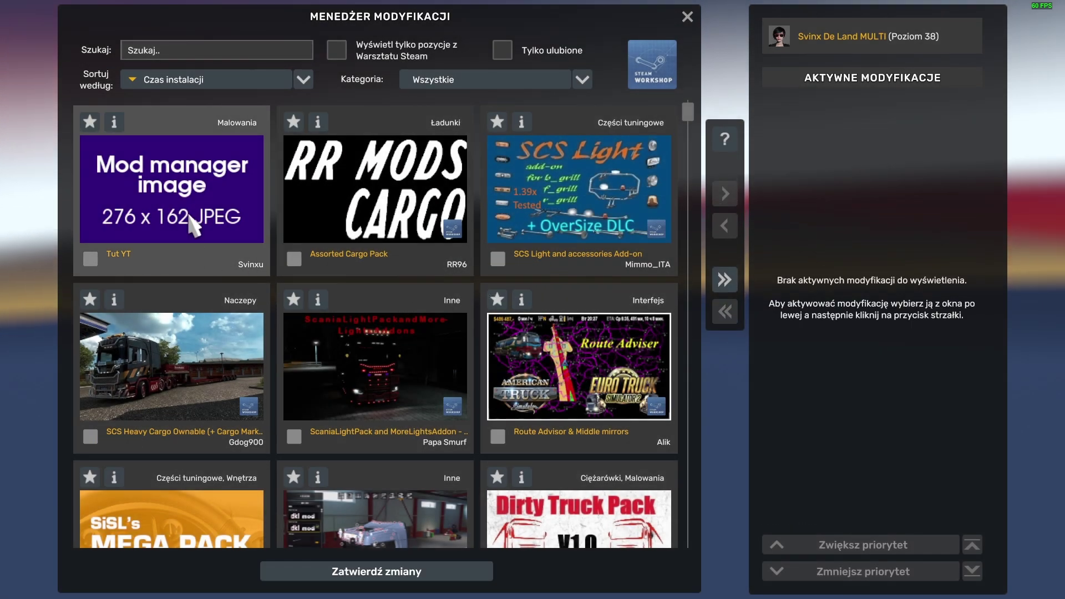
{"action": "double_click", "coordinate": [148, 202]}
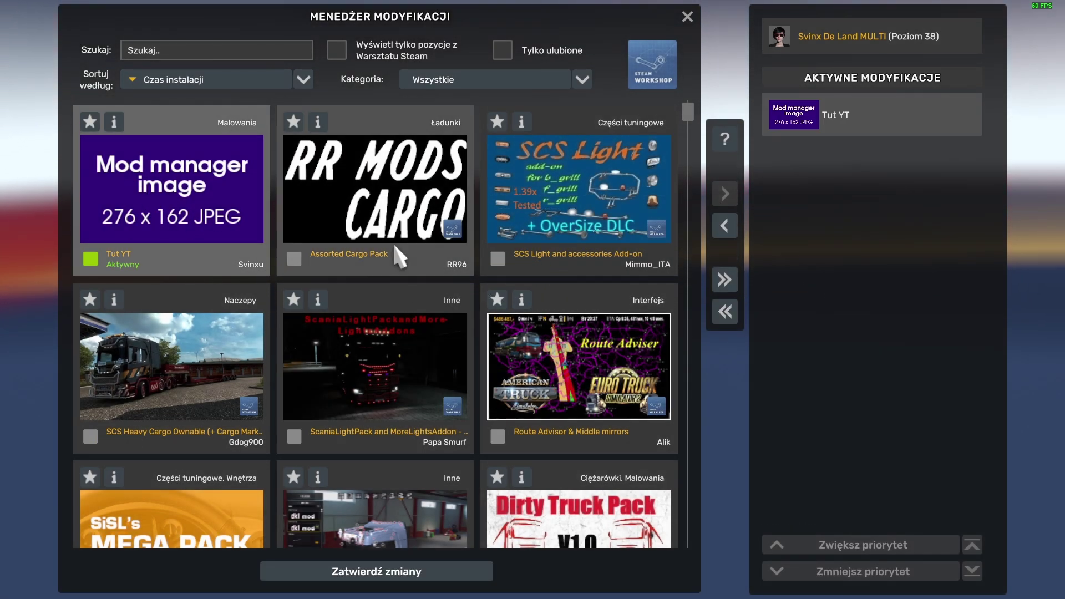
{"action": "left_click", "coordinate": [388, 572]}
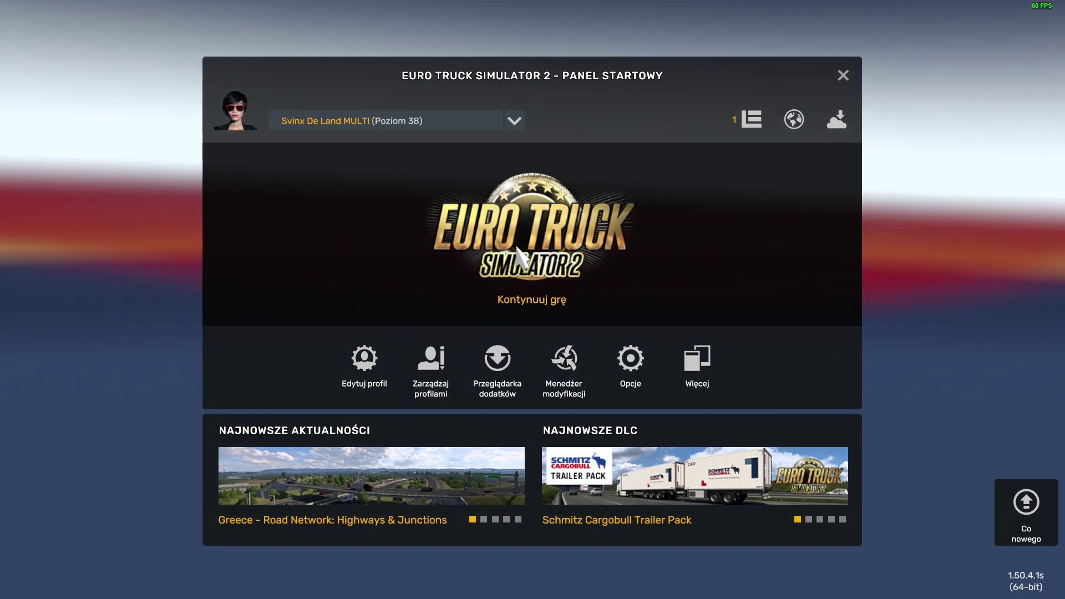
Continue with the profile and fast-travel to Wrocław
{"action": "left_click", "coordinate": [519, 261]}
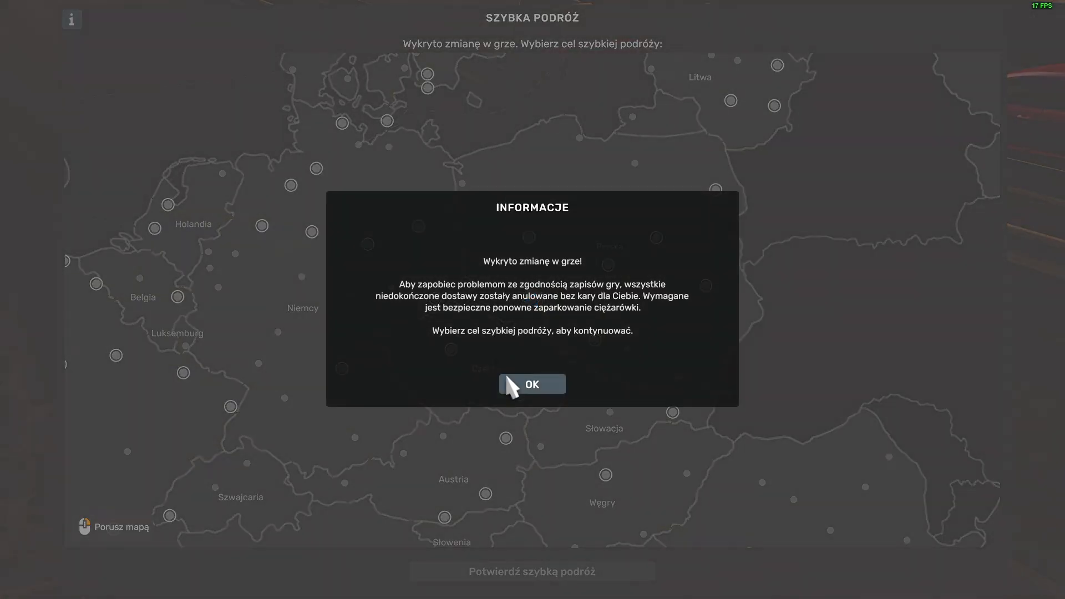
{"action": "left_click", "coordinate": [515, 384]}
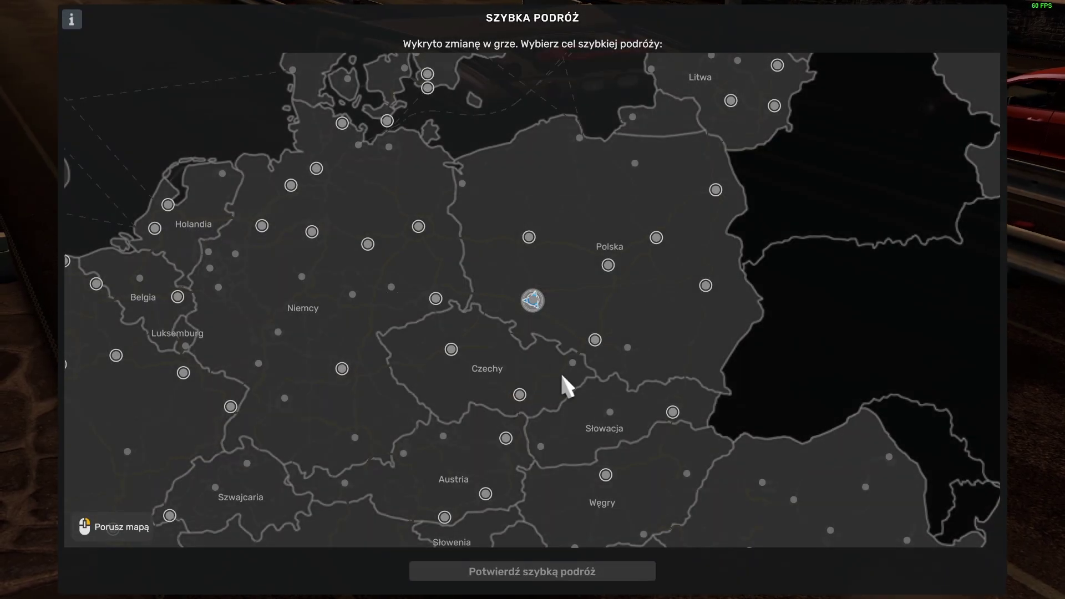
{"action": "left_click", "coordinate": [536, 298]}
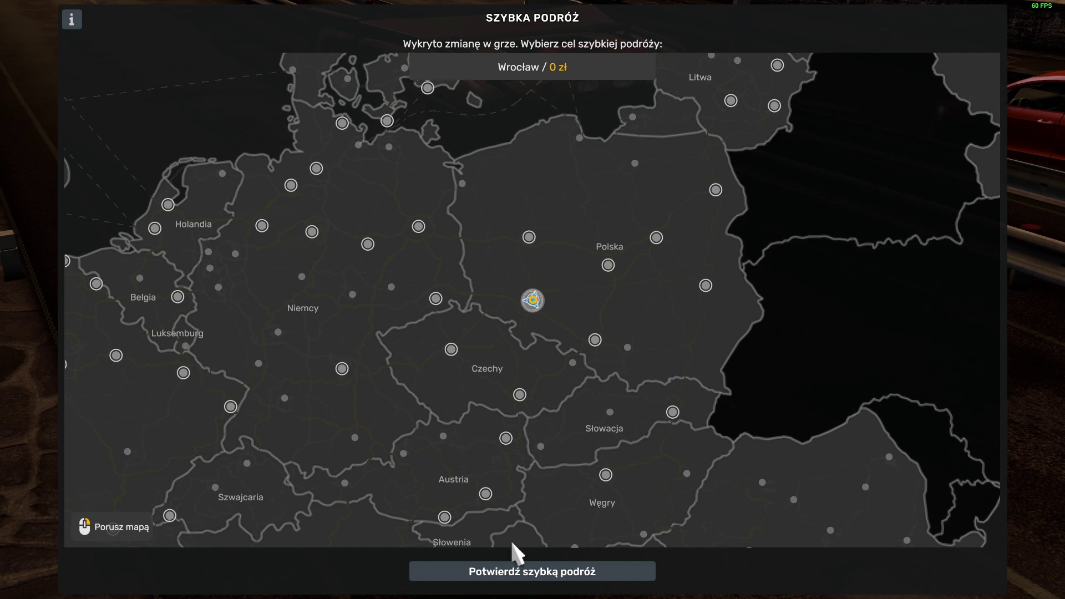
{"action": "left_click", "coordinate": [516, 570]}
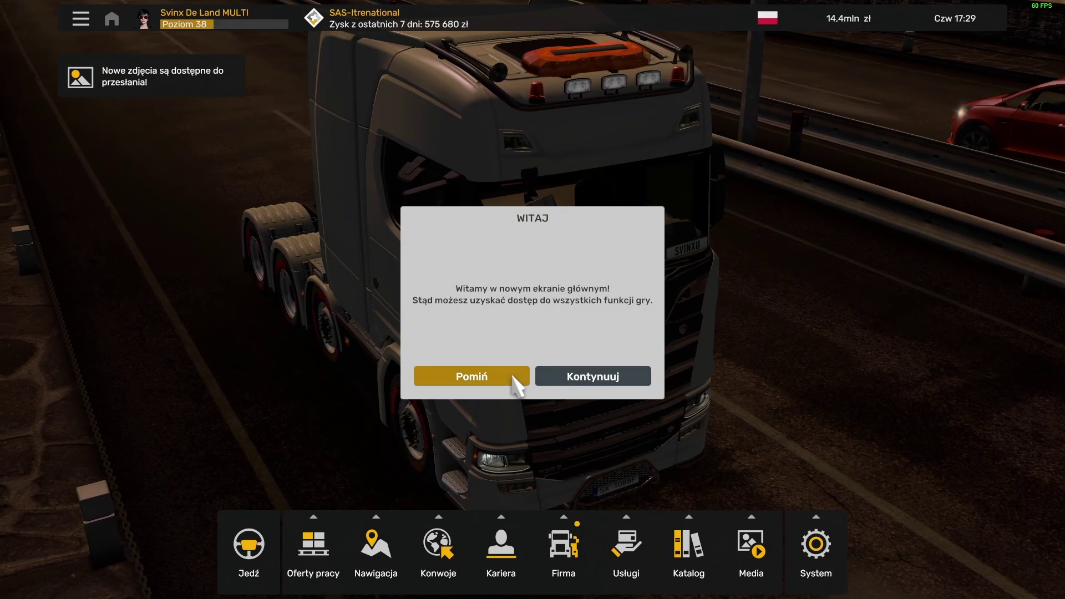
Skip the welcome introduction and switch the controls to keyboard
{"action": "left_click", "coordinate": [512, 376]}
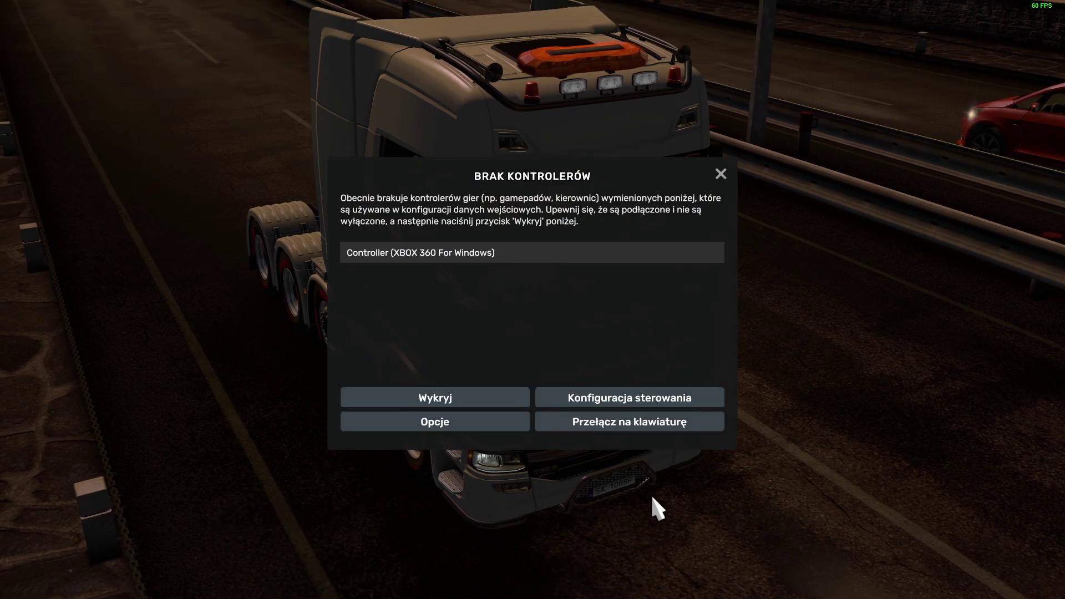
{"action": "left_click", "coordinate": [620, 426]}
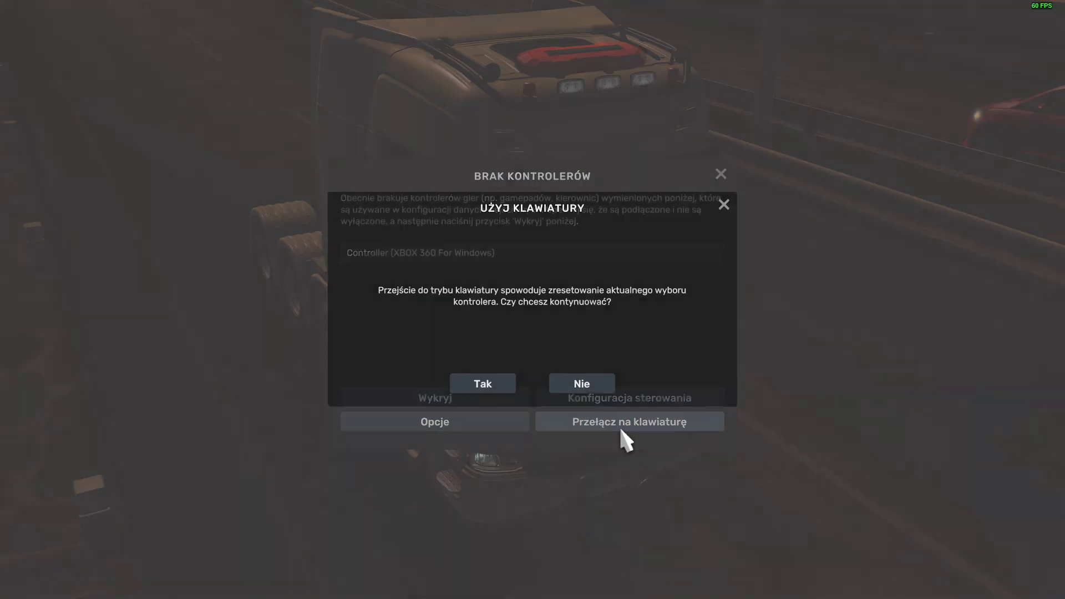
{"action": "left_click", "coordinate": [497, 384]}
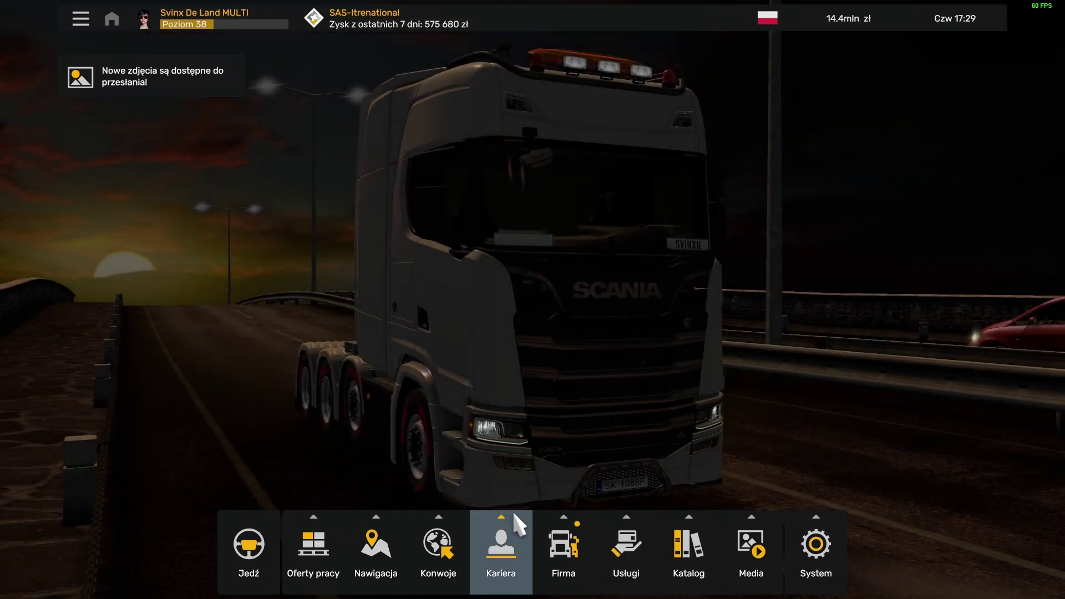
{"action": "mouse_move", "coordinate": [563, 551]}
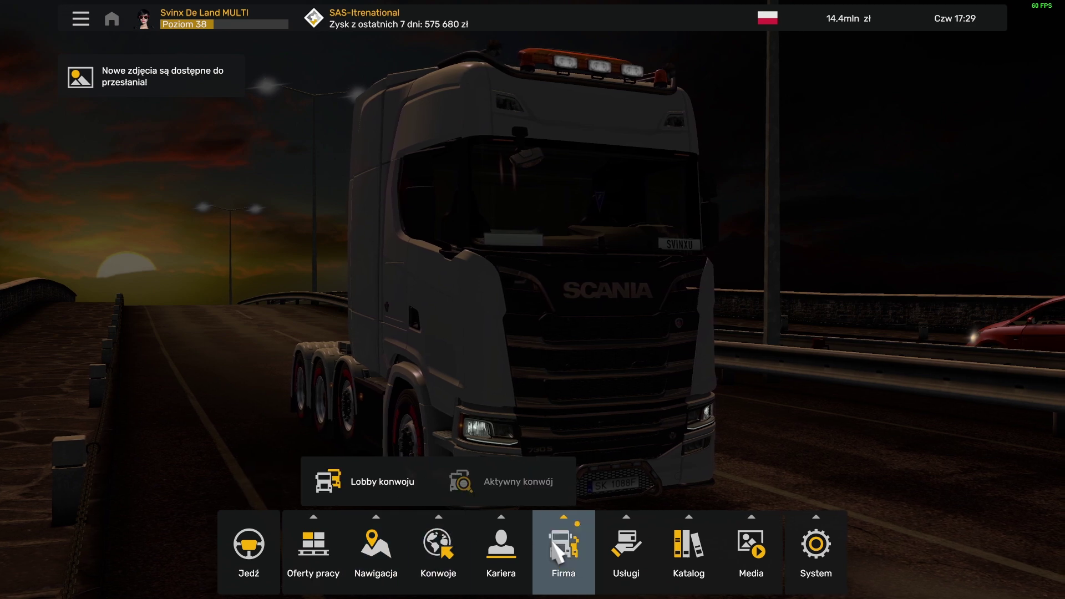
In truck management, select the Katowice Renault T and open its configurator
{"action": "left_click", "coordinate": [516, 488]}
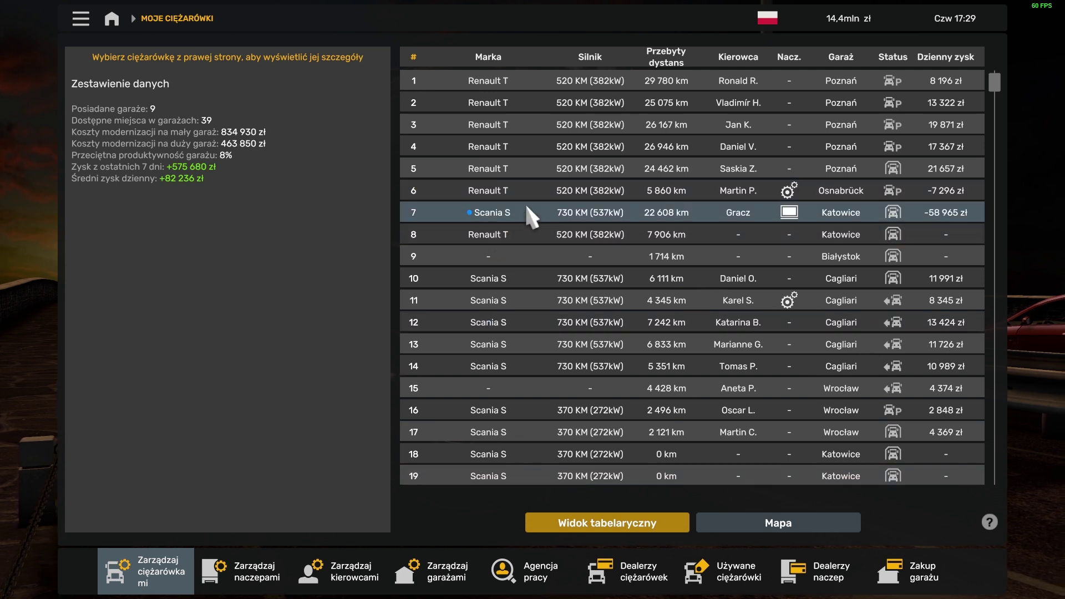
{"action": "scroll", "coordinate": [539, 191], "scroll_direction": "down", "scroll_amount": 1}
{"action": "scroll", "coordinate": [539, 191], "scroll_direction": "up", "scroll_amount": 1}
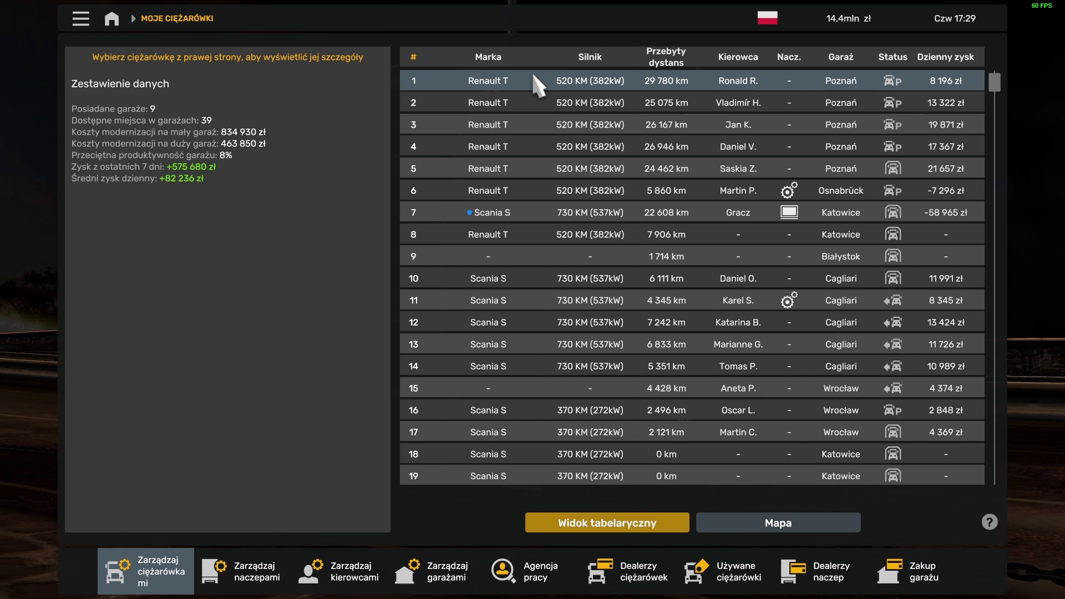
{"action": "left_click", "coordinate": [545, 257]}
{"action": "left_click", "coordinate": [531, 237]}
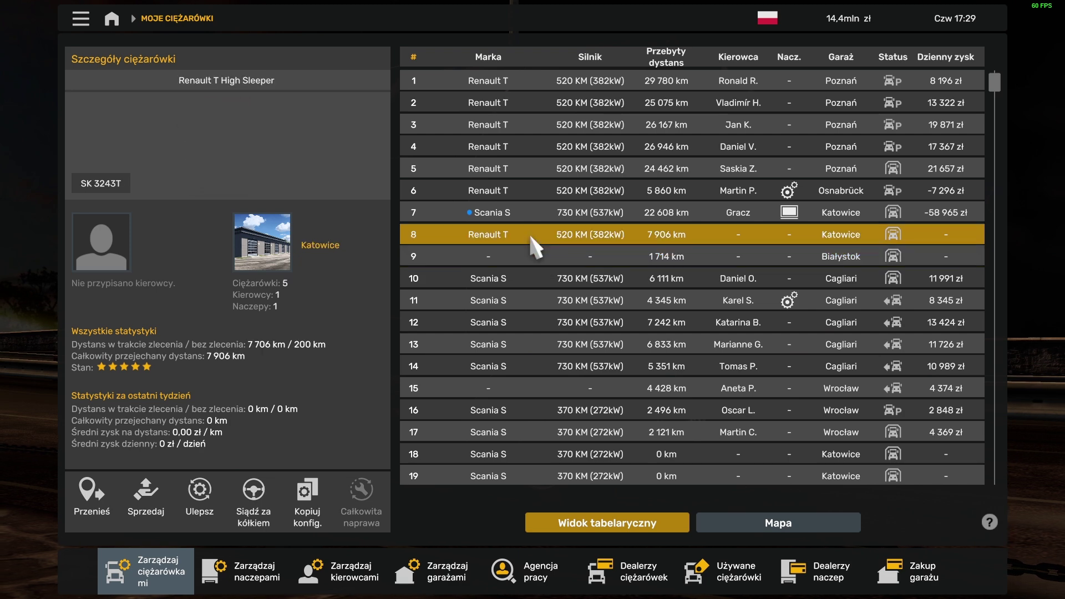
{"action": "left_click", "coordinate": [198, 485]}
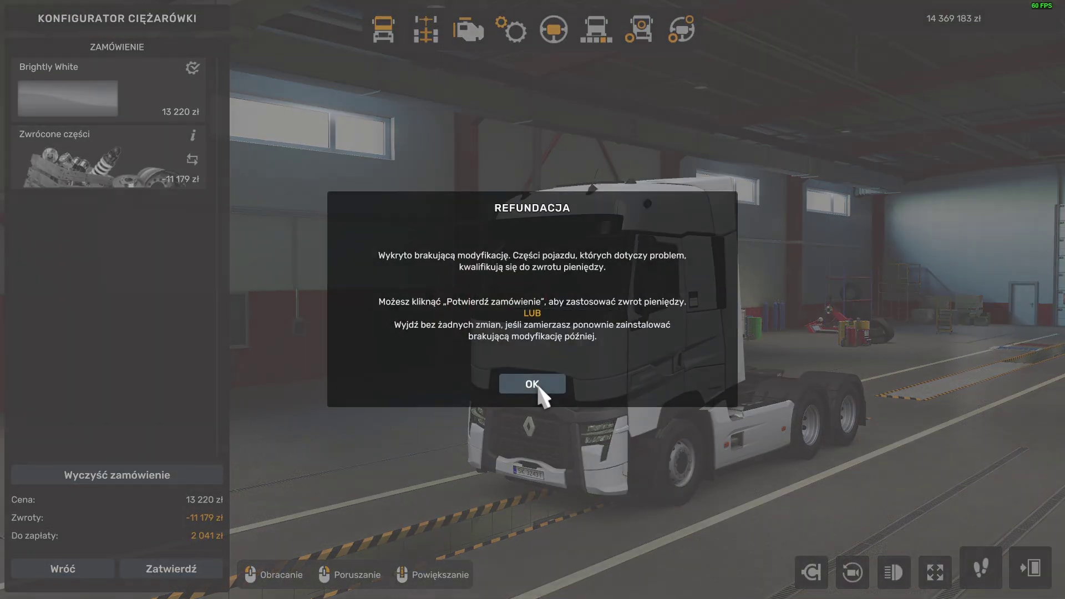
Dismiss the refund notice and apply the Tutej jedyn paint job, viewing the truck side-on
{"action": "left_click", "coordinate": [537, 386]}
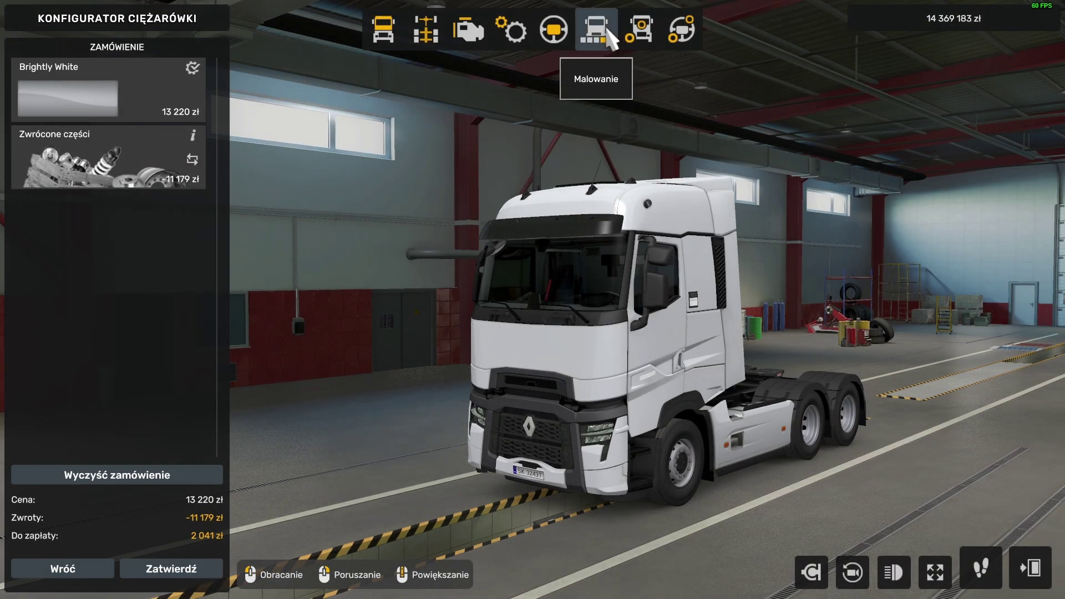
{"action": "left_click", "coordinate": [610, 38]}
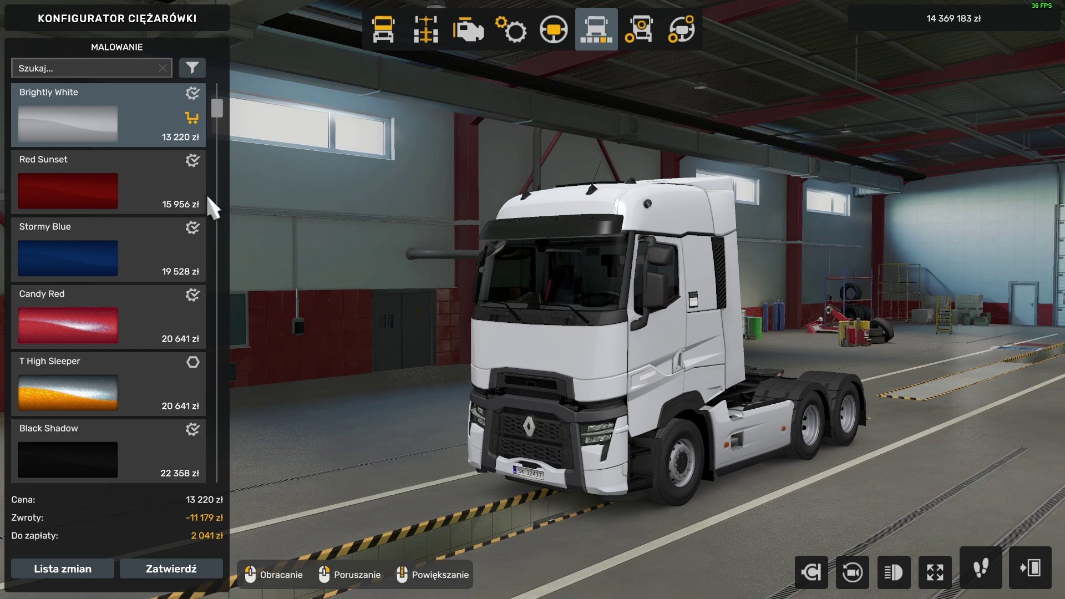
{"action": "scroll", "coordinate": [211, 205], "scroll_direction": "up", "scroll_amount": 1}
{"action": "left_click", "coordinate": [86, 118]}
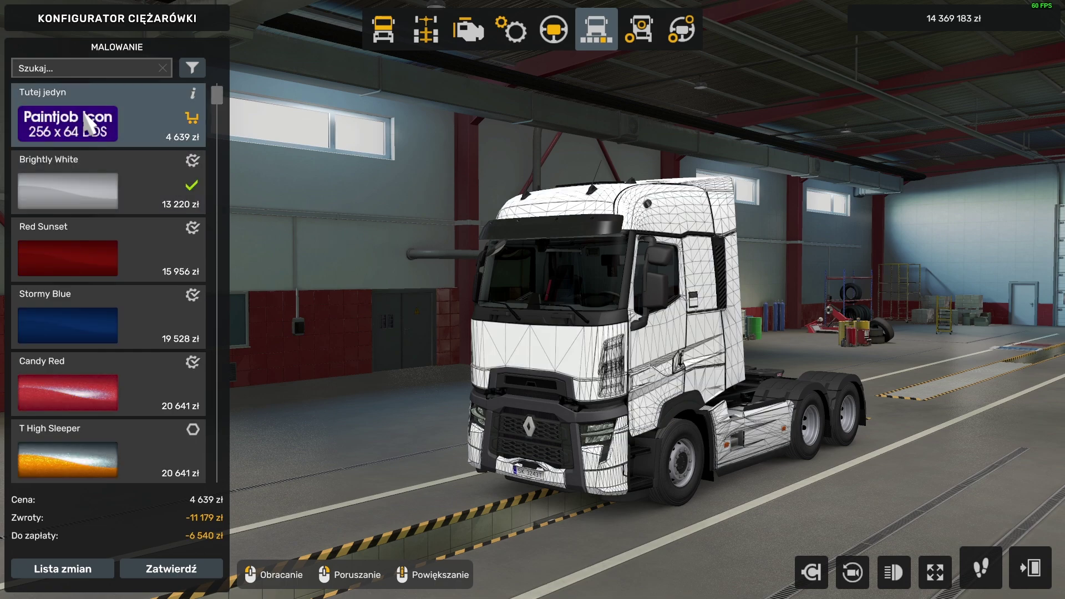
{"action": "left_click_drag", "start_coordinate": [618, 400], "coordinate": [537, 383]}
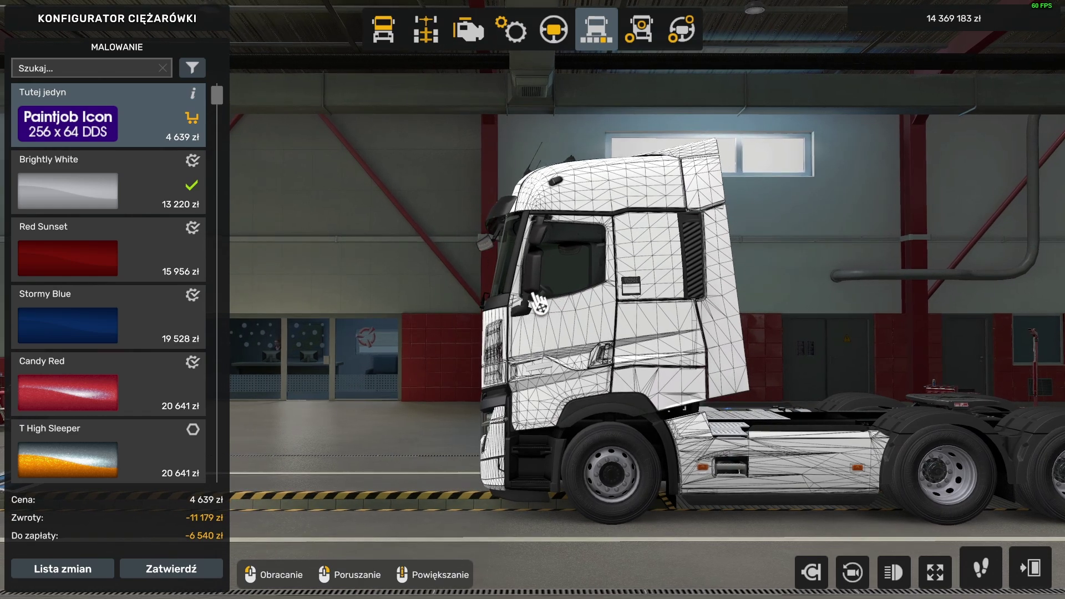
Alt+Tab between the game and the desktop, leaving the desktop in front
{"action": "key", "text": "alt+Tab"}
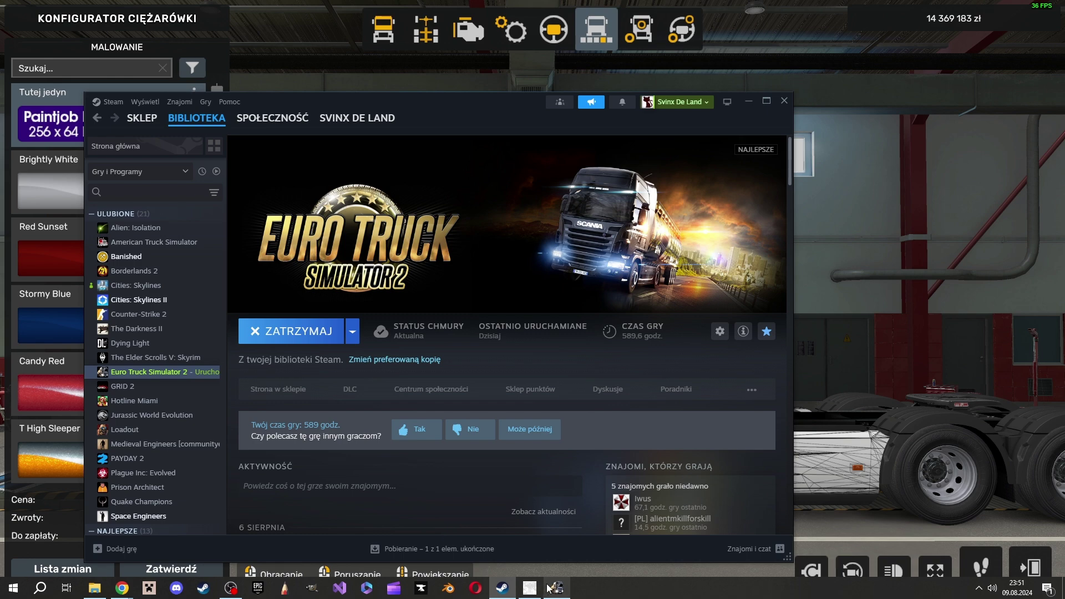
{"action": "left_click", "coordinate": [547, 588]}
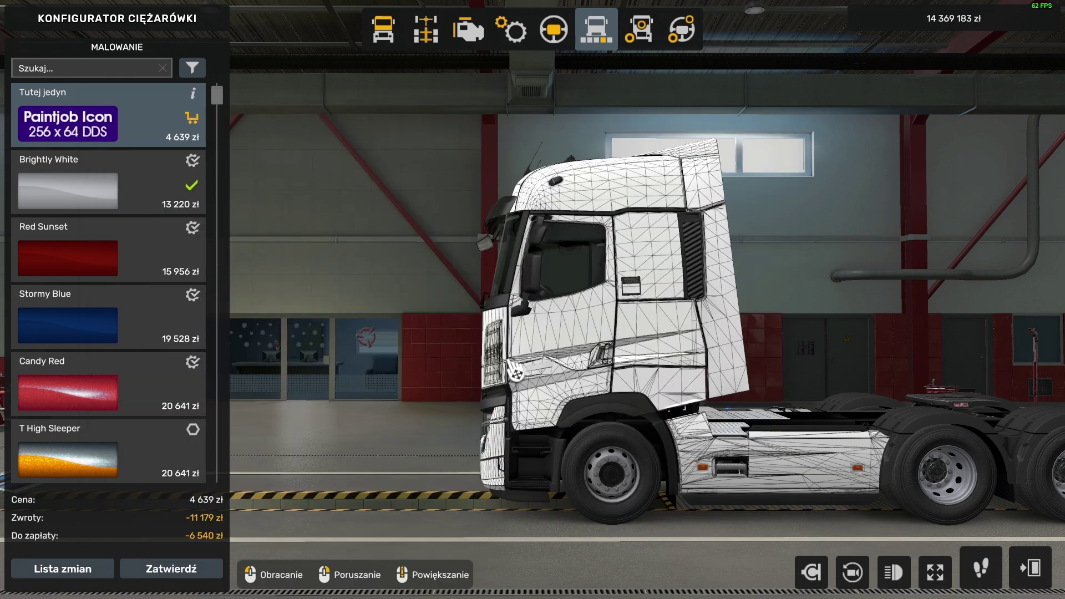
{"action": "key", "text": "alt+Tab"}
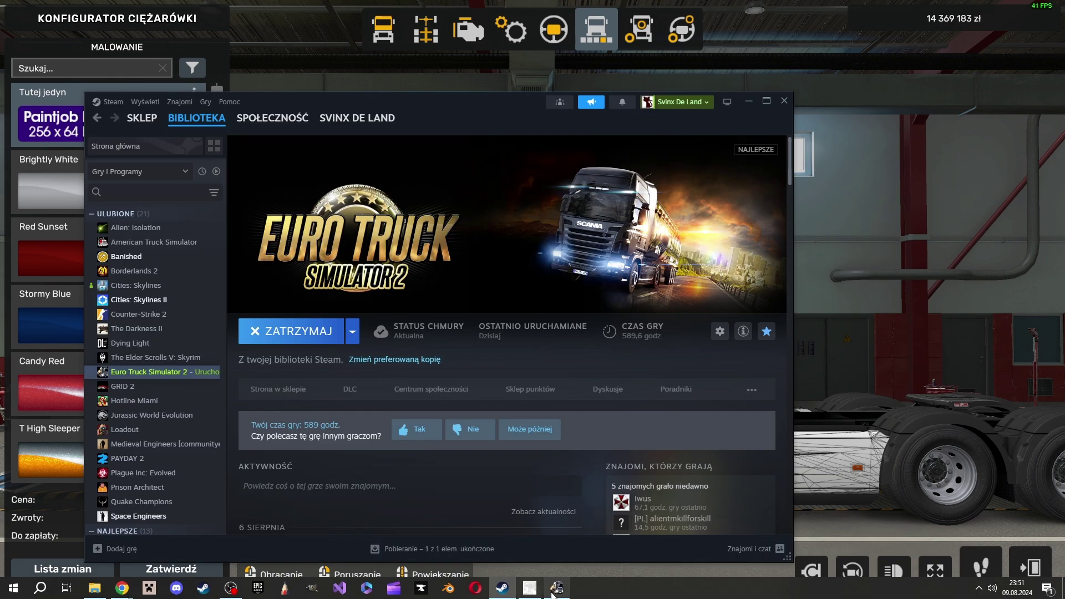
{"action": "left_click", "coordinate": [552, 593]}
{"action": "key", "text": "alt+Tab"}
In GIMP, delete the template's white background by colour selection and clear the selection
{"action": "left_click", "coordinate": [528, 595]}
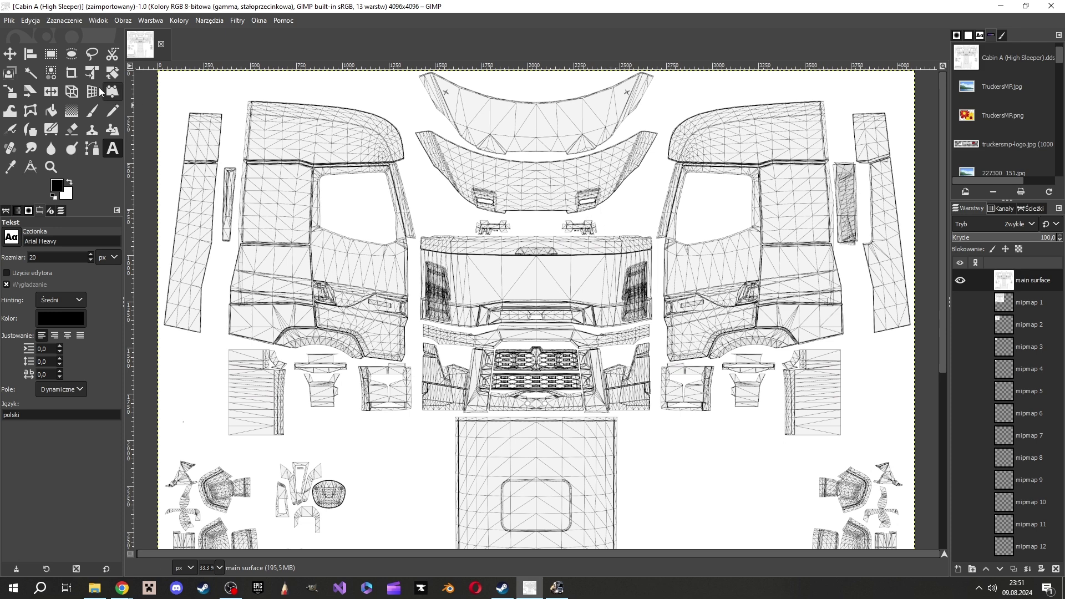
{"action": "left_click", "coordinate": [52, 74]}
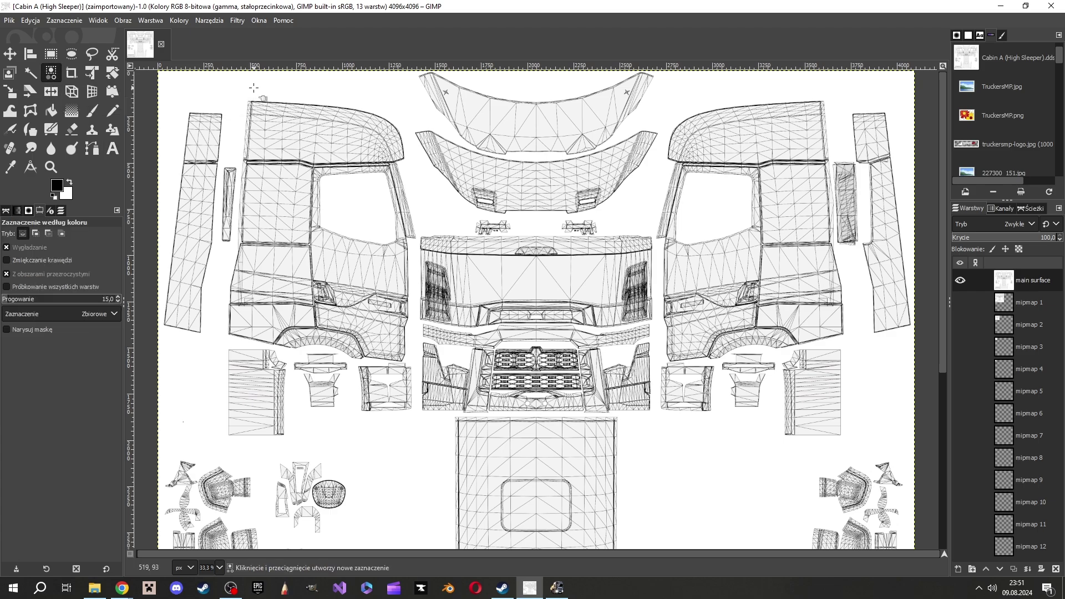
{"action": "left_click", "coordinate": [286, 97]}
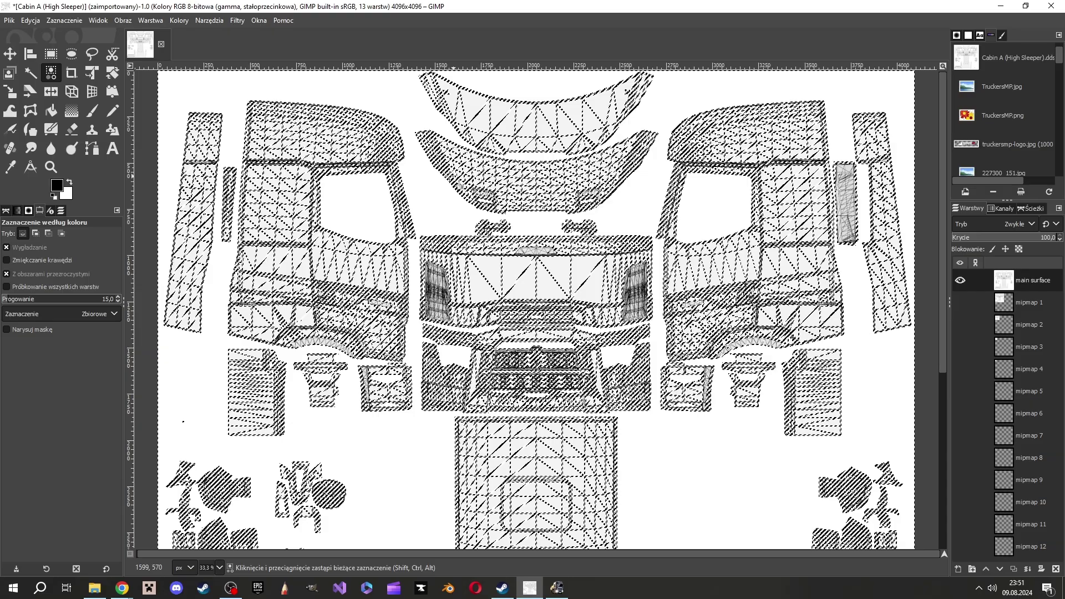
{"action": "key", "text": "Delete"}
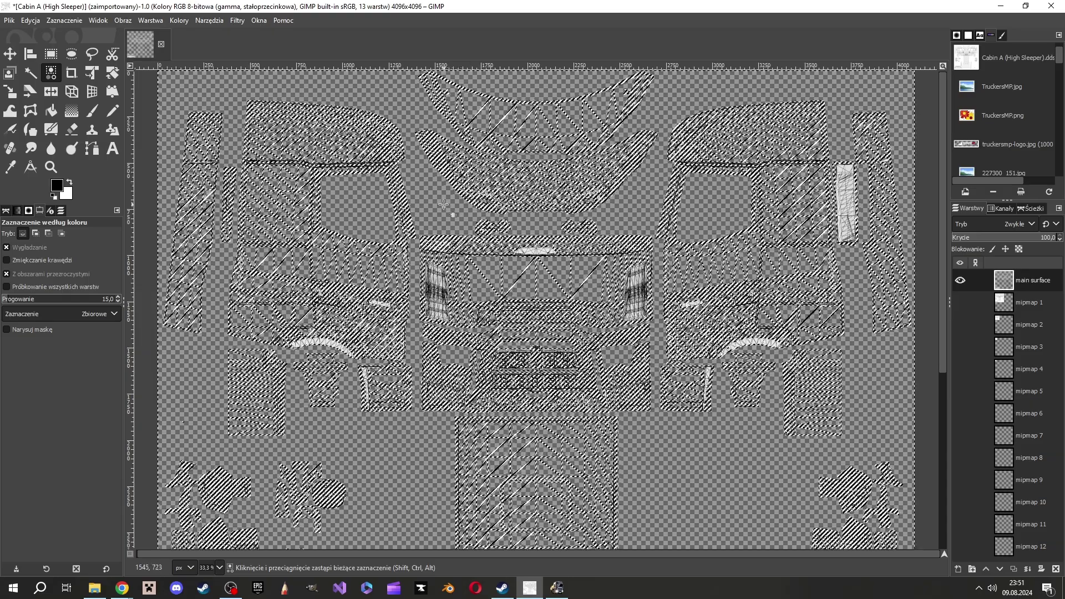
{"action": "right_click", "coordinate": [445, 208]}
{"action": "mouse_move", "coordinate": [476, 251]}
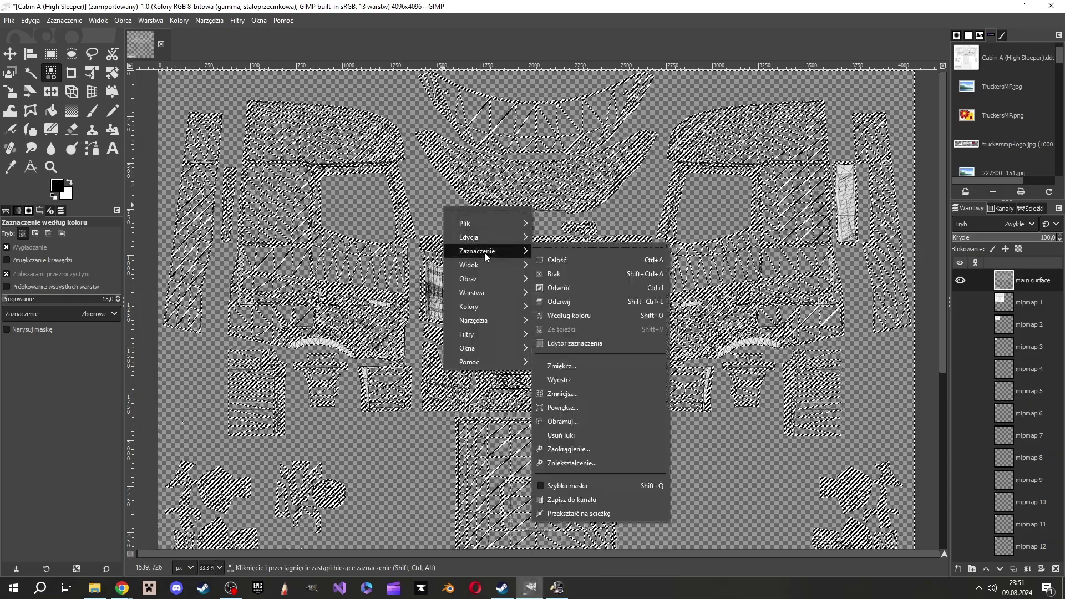
{"action": "left_click", "coordinate": [581, 273]}
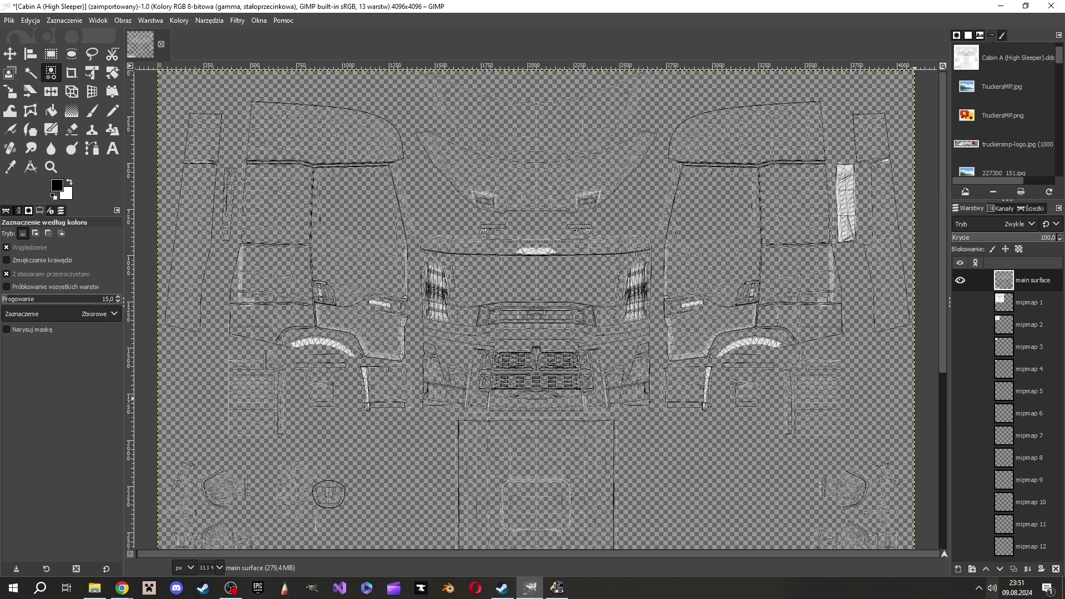
Put the main surface layer in a new layer group and add a white-filled layer
{"action": "left_click", "coordinate": [973, 572]}
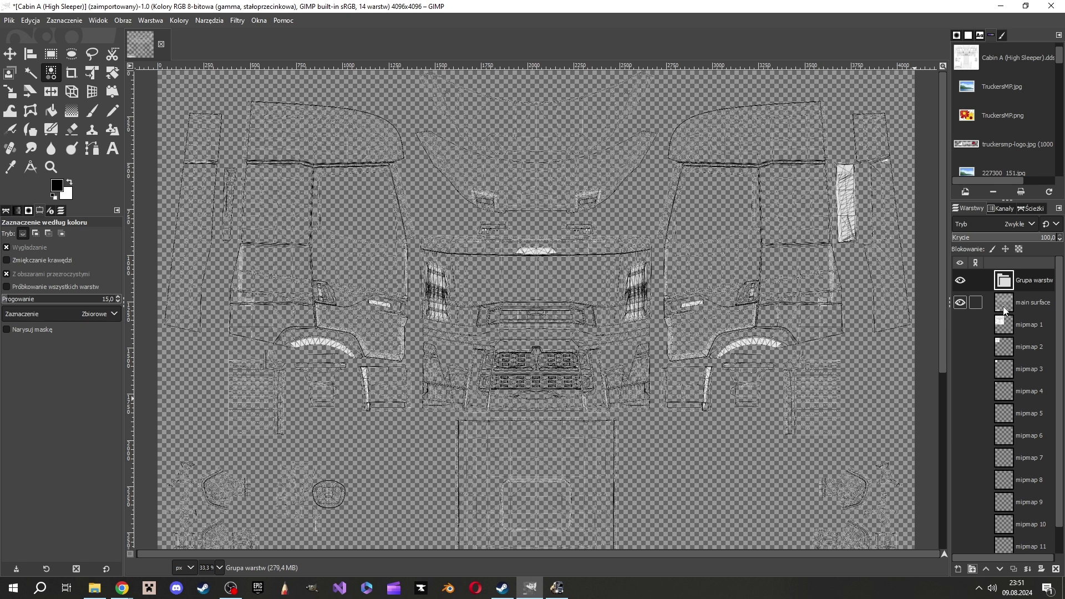
{"action": "left_click_drag", "start_coordinate": [1005, 311], "coordinate": [1007, 284]}
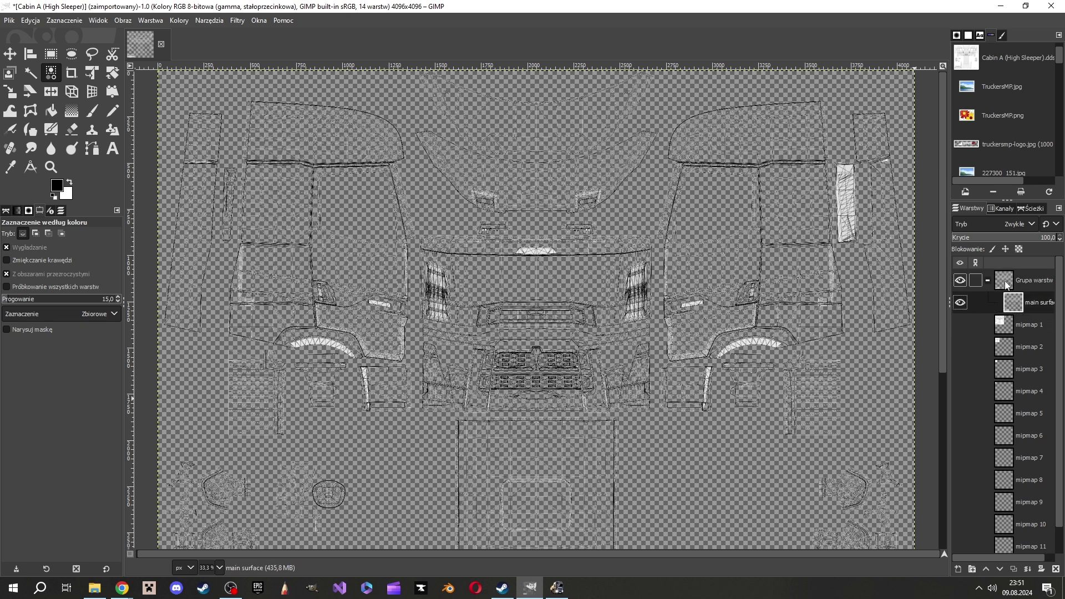
{"action": "right_click", "coordinate": [994, 310]}
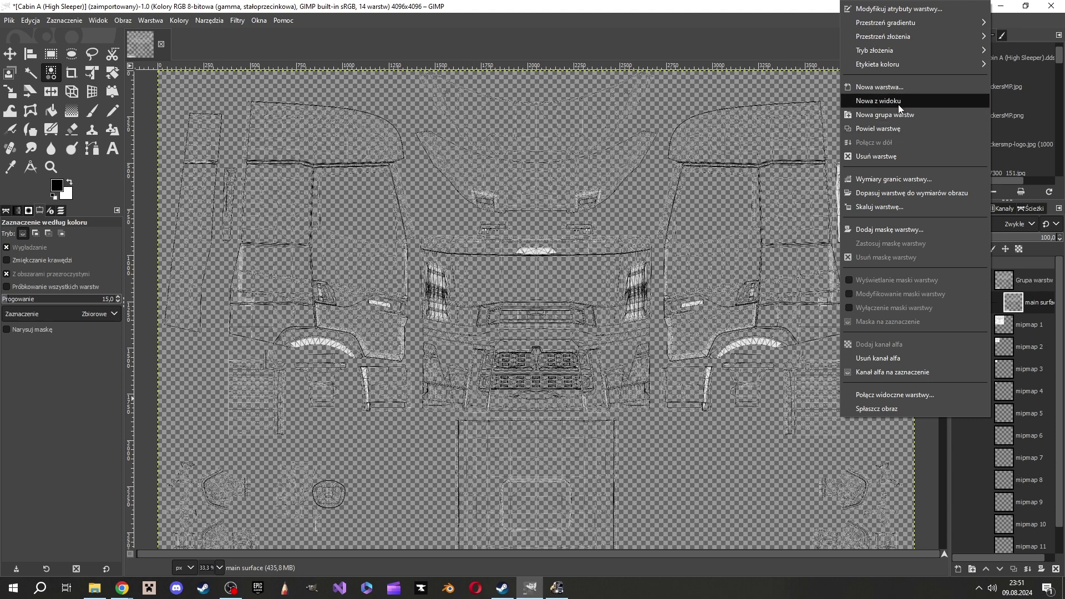
{"action": "left_click", "coordinate": [895, 88]}
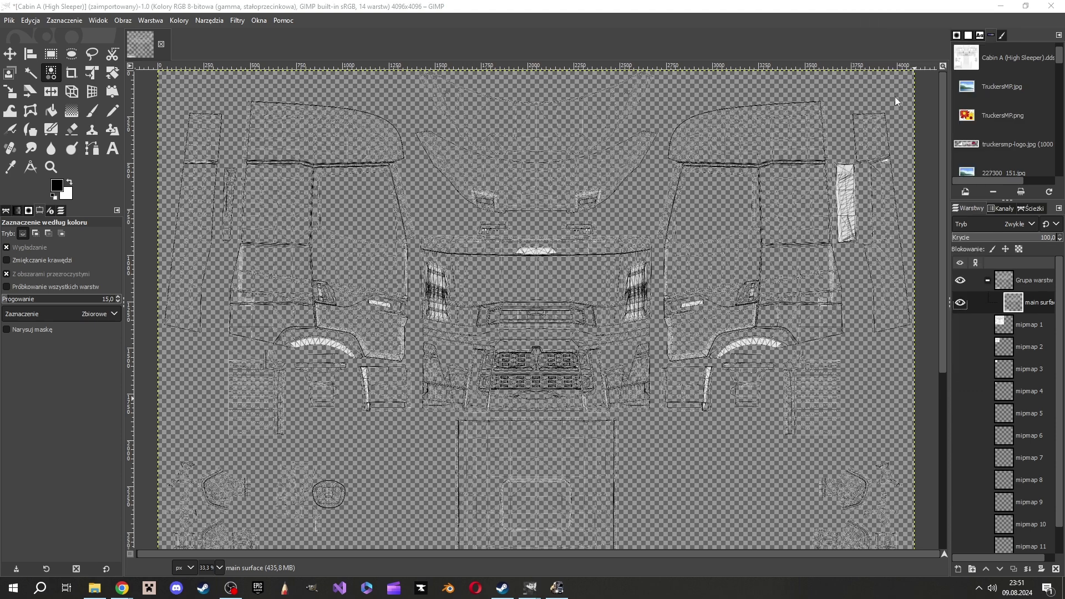
{"action": "left_click", "coordinate": [867, 252]}
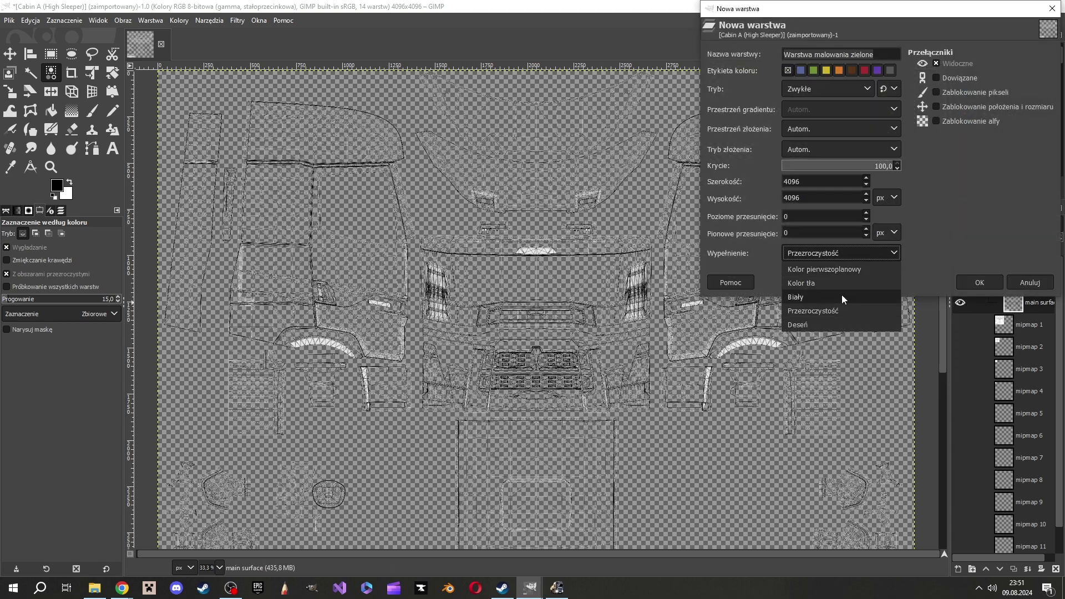
{"action": "left_click", "coordinate": [841, 296]}
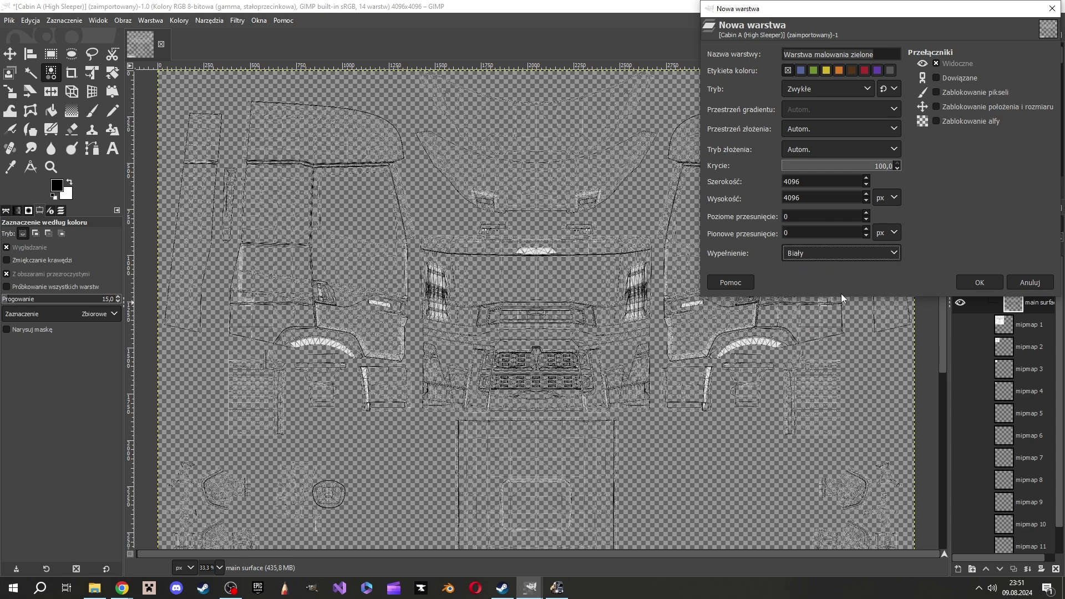
{"action": "left_click", "coordinate": [987, 283]}
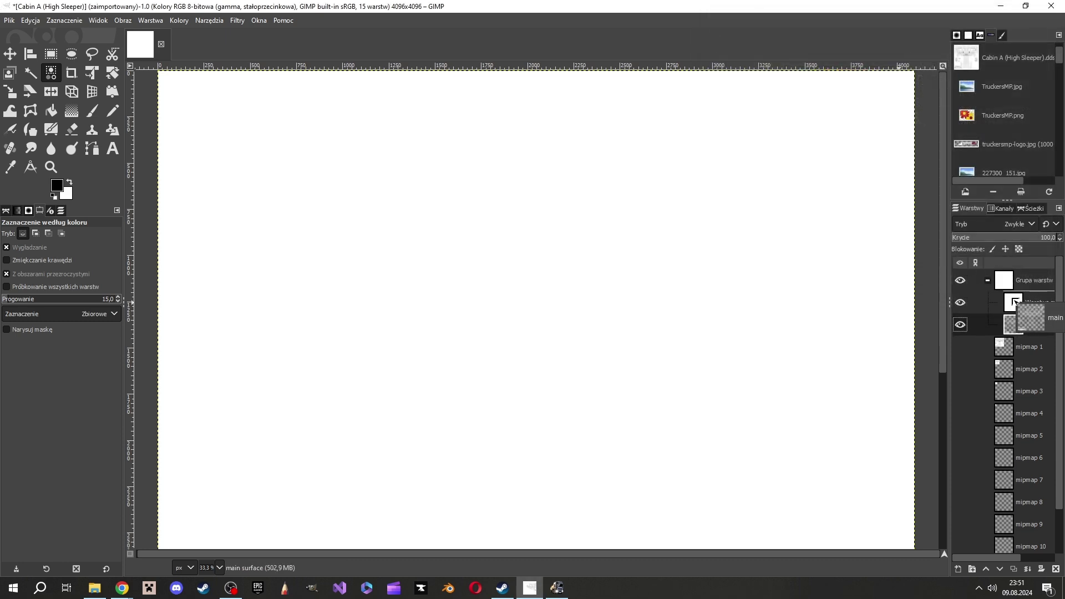
Move main surface above the white layer and add 230 px black 'Dupa' text on the left cab side
{"action": "left_click_drag", "start_coordinate": [1020, 322], "coordinate": [1016, 305]}
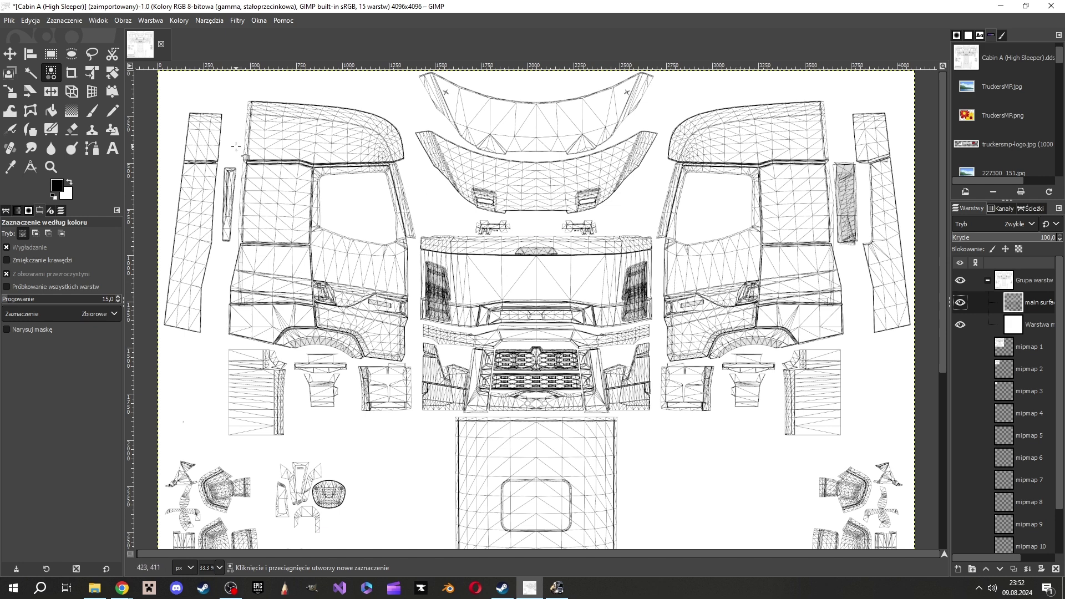
{"action": "left_click", "coordinate": [1021, 325]}
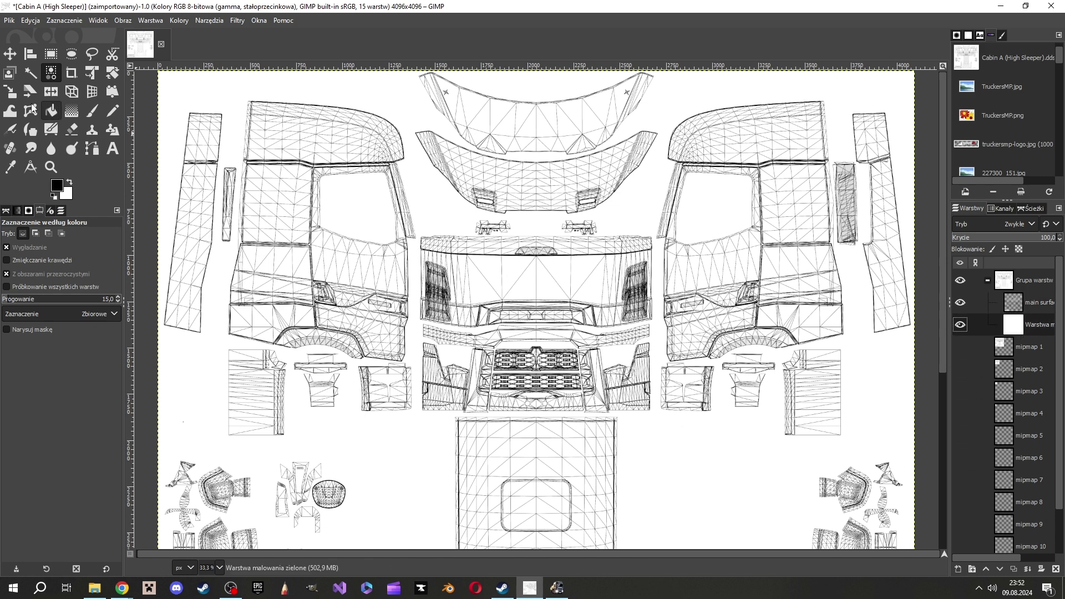
{"action": "left_click", "coordinate": [112, 149]}
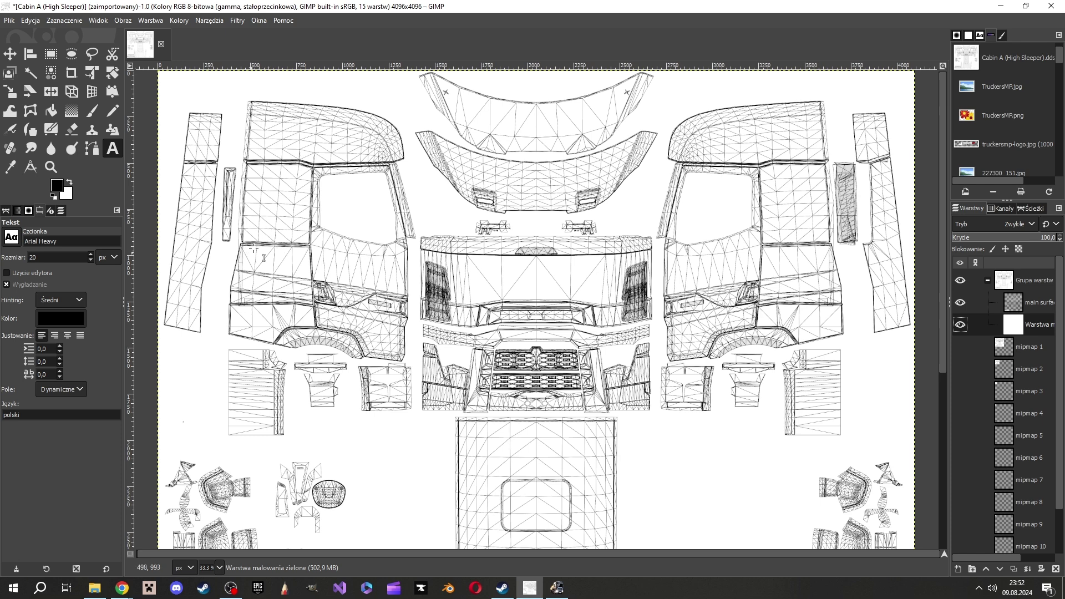
{"action": "left_click_drag", "start_coordinate": [249, 214], "coordinate": [394, 303]}
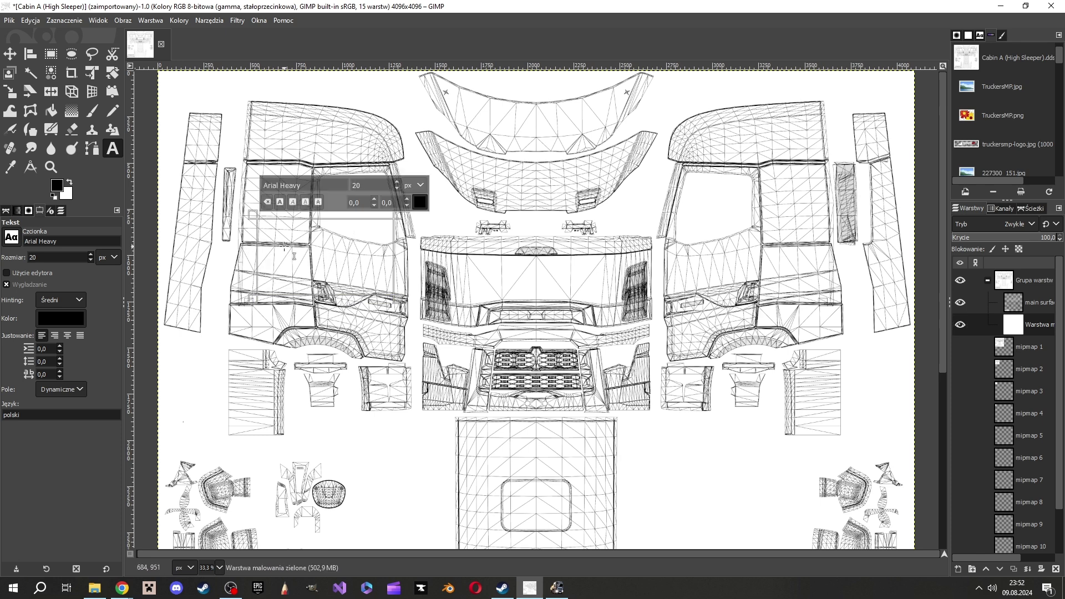
{"action": "type", "text": "Dupa"}
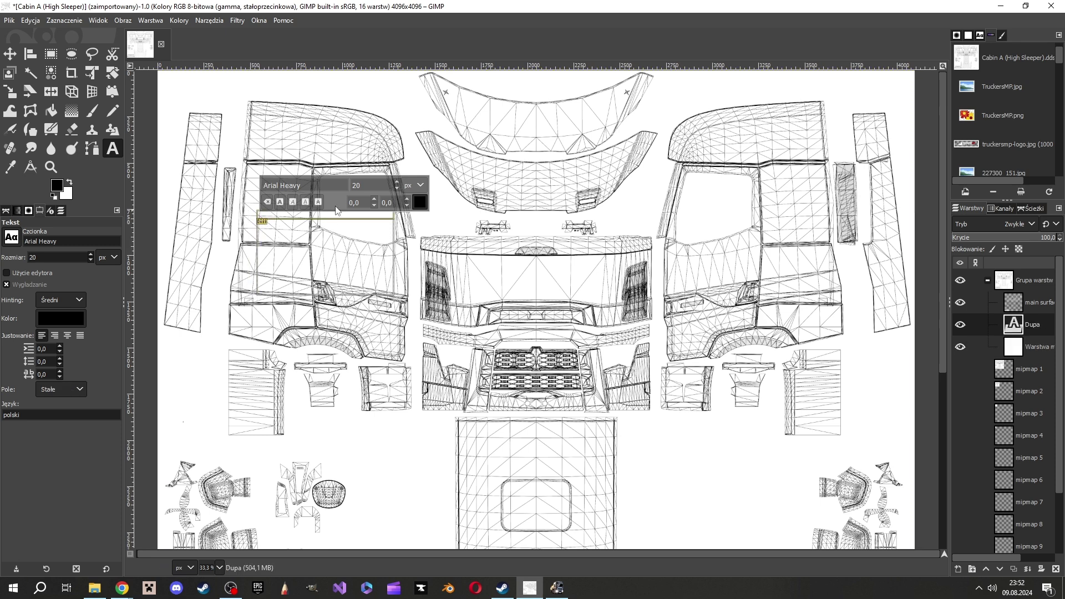
{"action": "left_click", "coordinate": [396, 182]}
{"action": "type", "text": "230"}
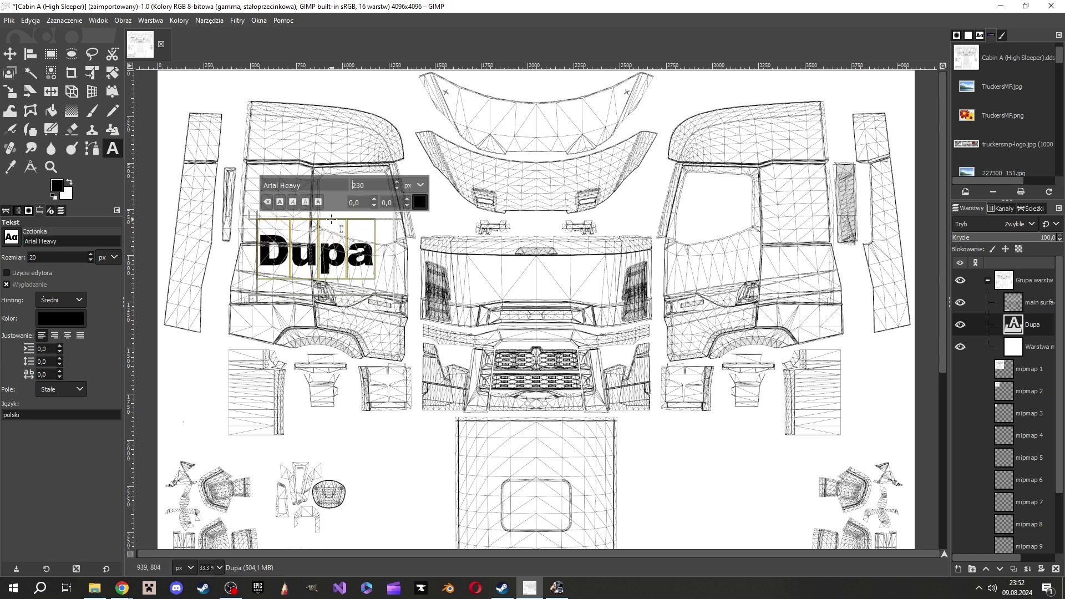
{"action": "left_click_drag", "start_coordinate": [331, 227], "coordinate": [331, 243]}
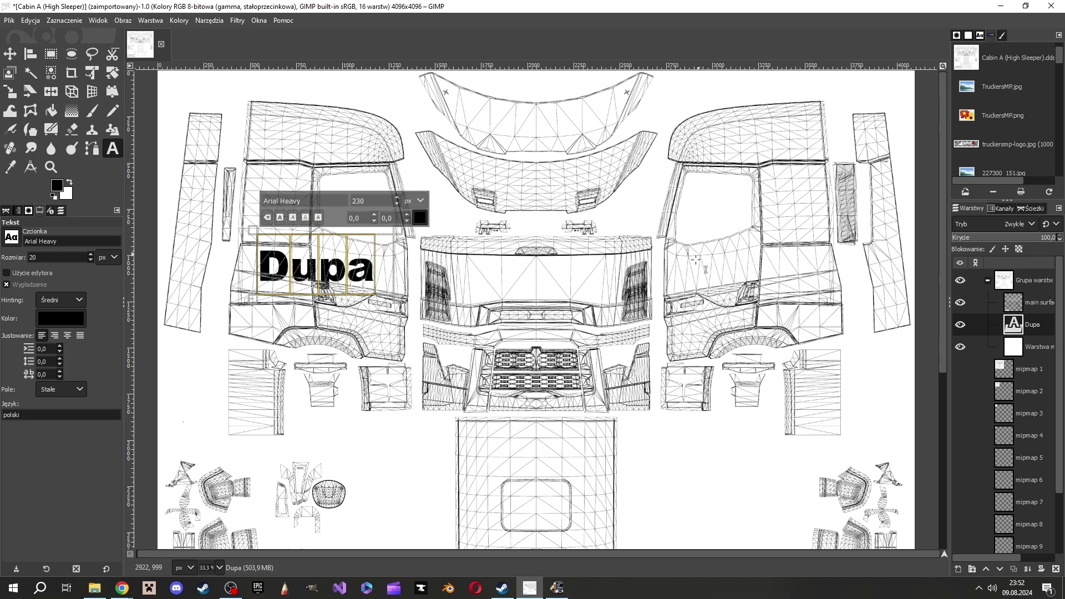
{"action": "mouse_move", "coordinate": [690, 265]}
{"action": "left_mouse_down"}
{"action": "mouse_move", "coordinate": [701, 283]}
{"action": "mouse_move", "coordinate": [834, 324]}
{"action": "left_mouse_up"}
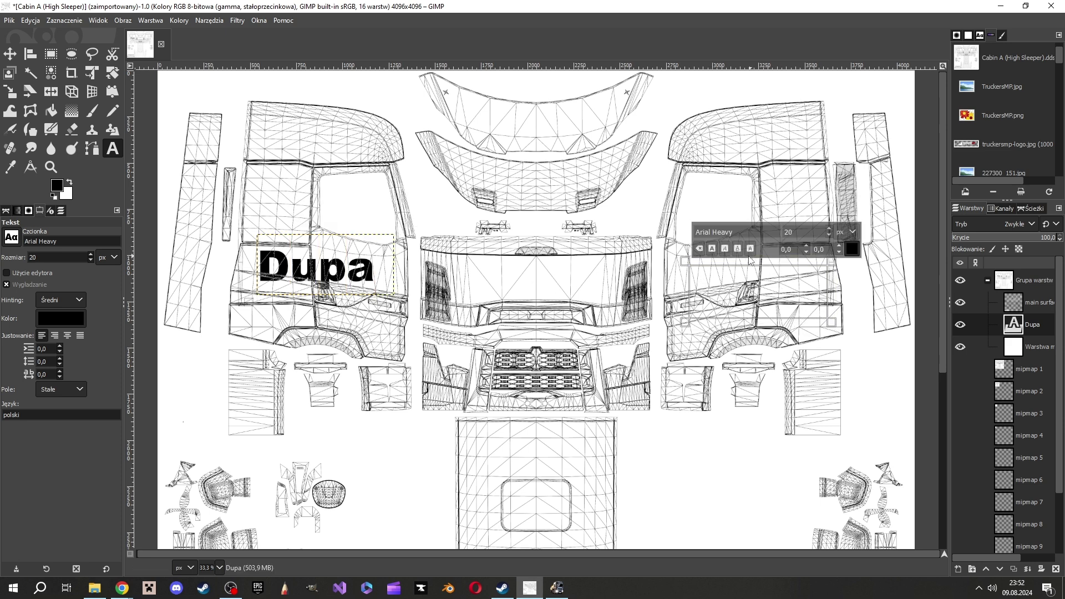
Type 'Bladas' on the right cab side, enlarge it to 182 px, and trim it to 'Blada'
{"action": "type", "text": "Bladas"}
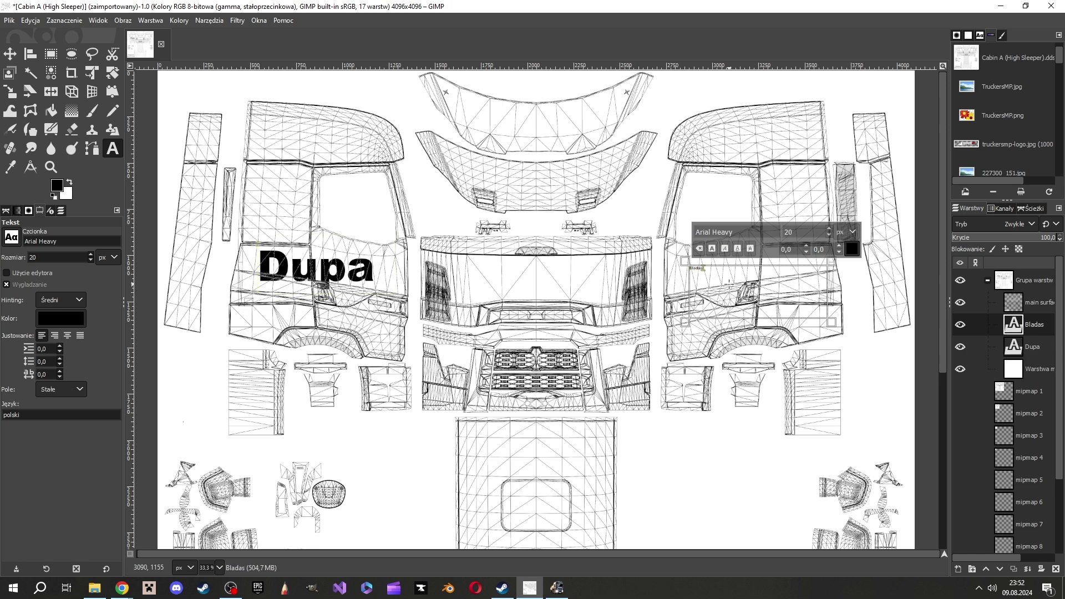
{"action": "key", "text": "ctrl+a"}
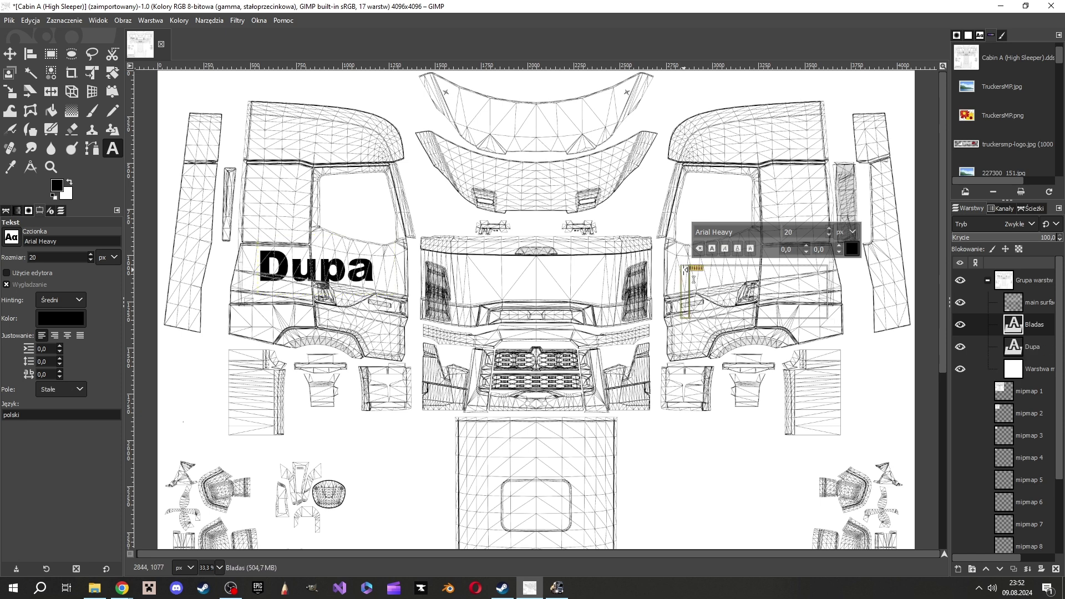
{"action": "left_click", "coordinate": [829, 229]}
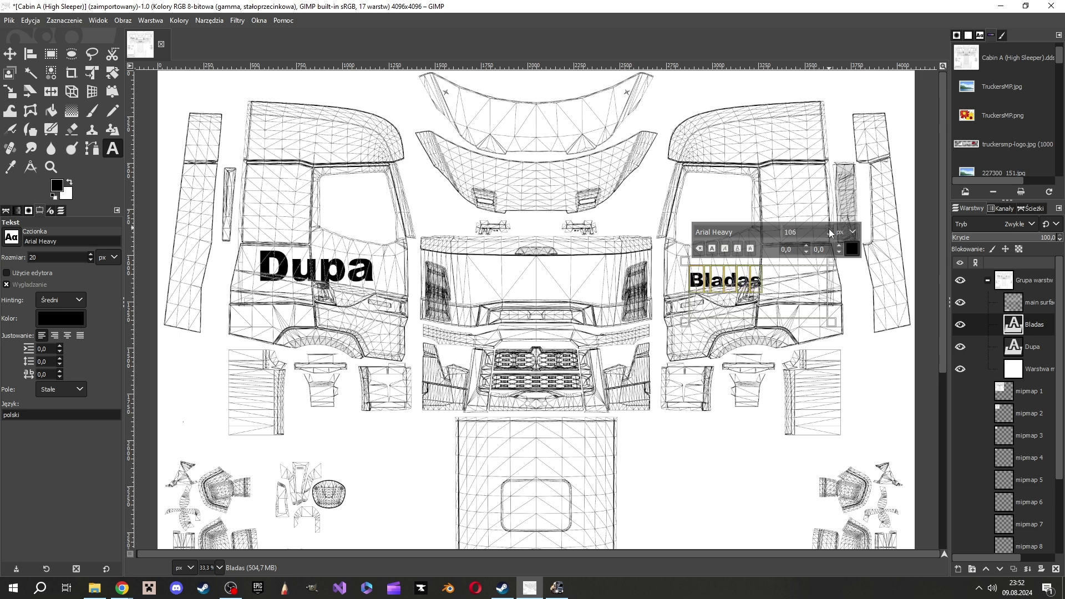
{"action": "scroll", "coordinate": [829, 228], "scroll_direction": "up", "scroll_amount": 13}
{"action": "scroll", "coordinate": [828, 228], "scroll_direction": "up", "scroll_amount": 13}
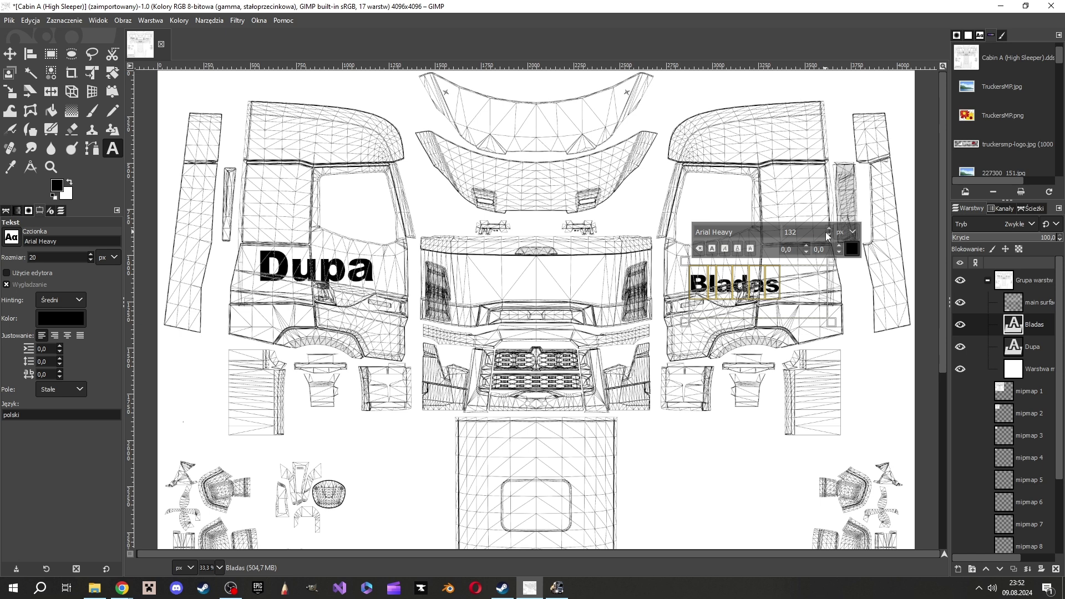
{"action": "scroll", "coordinate": [828, 230], "scroll_direction": "up", "scroll_amount": 15}
{"action": "scroll", "coordinate": [829, 229], "scroll_direction": "up", "scroll_amount": 20}
{"action": "scroll", "coordinate": [828, 229], "scroll_direction": "up", "scroll_amount": 15}
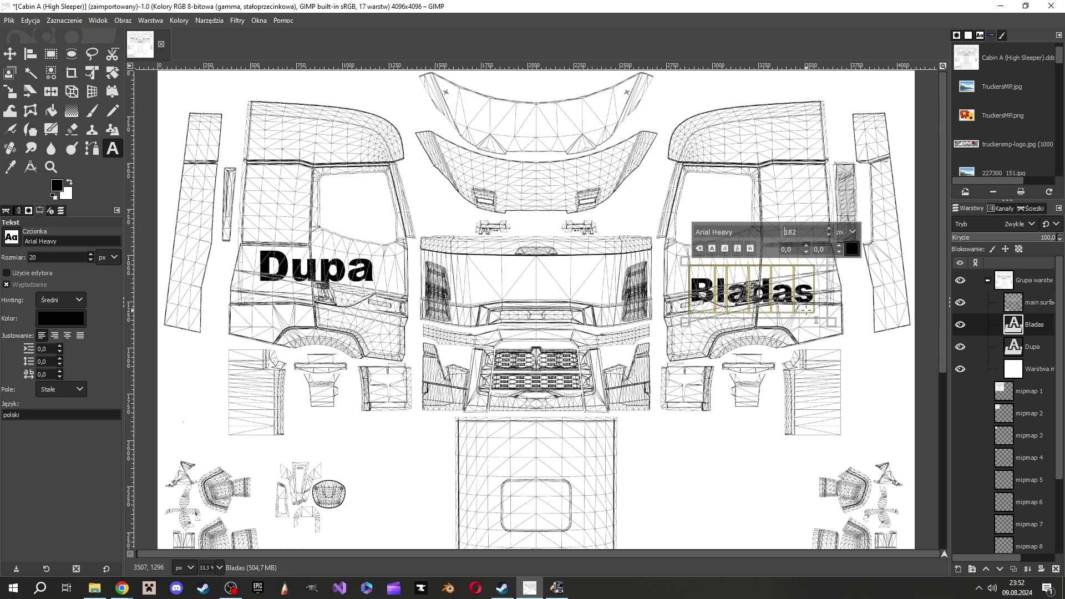
{"action": "left_click", "coordinate": [810, 290]}
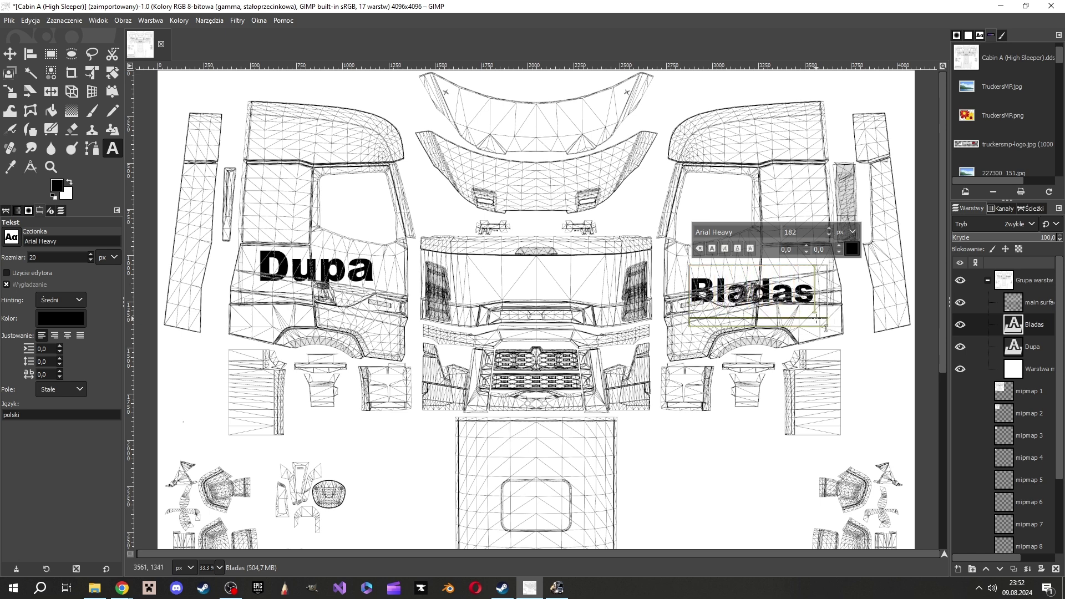
{"action": "key", "text": "BackSpace"}
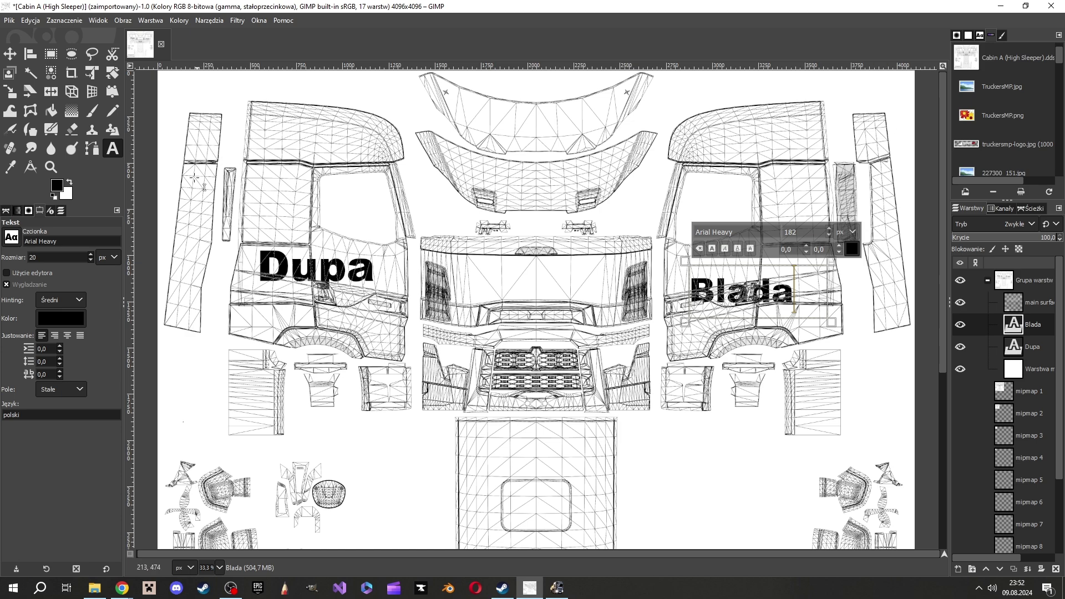
{"action": "scroll", "coordinate": [355, 467], "scroll_direction": "down", "scroll_amount": 6}
Hide the main surface layer and overwrite Cabin A (High Sleeper).dds with the lettered texture
{"action": "scroll", "coordinate": [358, 466], "scroll_direction": "down", "scroll_amount": 1}
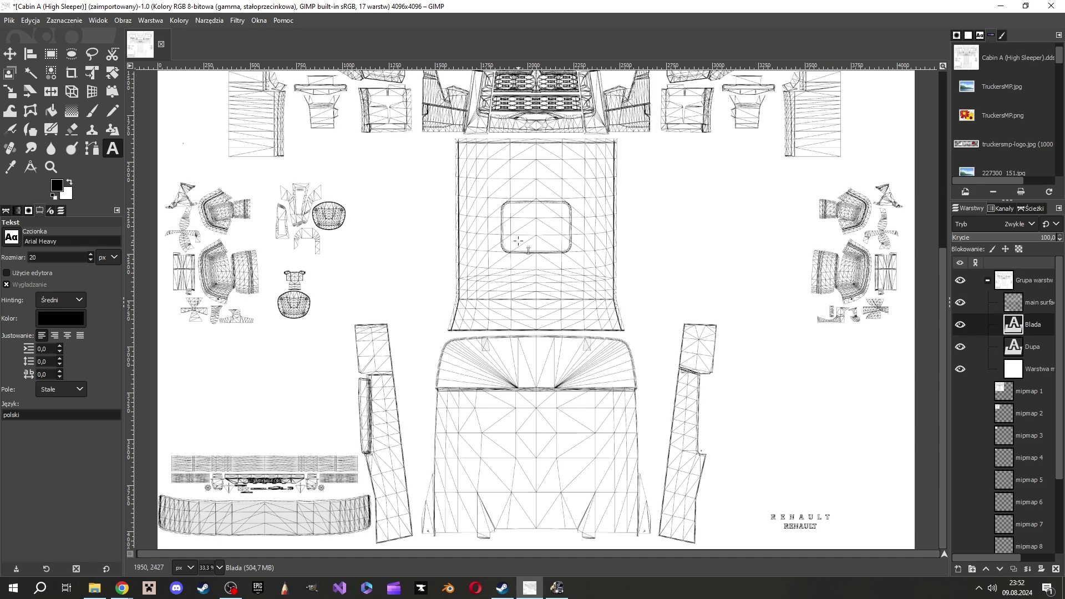
{"action": "scroll", "coordinate": [582, 309], "scroll_direction": "up", "scroll_amount": 6}
{"action": "scroll", "coordinate": [582, 310], "scroll_direction": "up", "scroll_amount": 1}
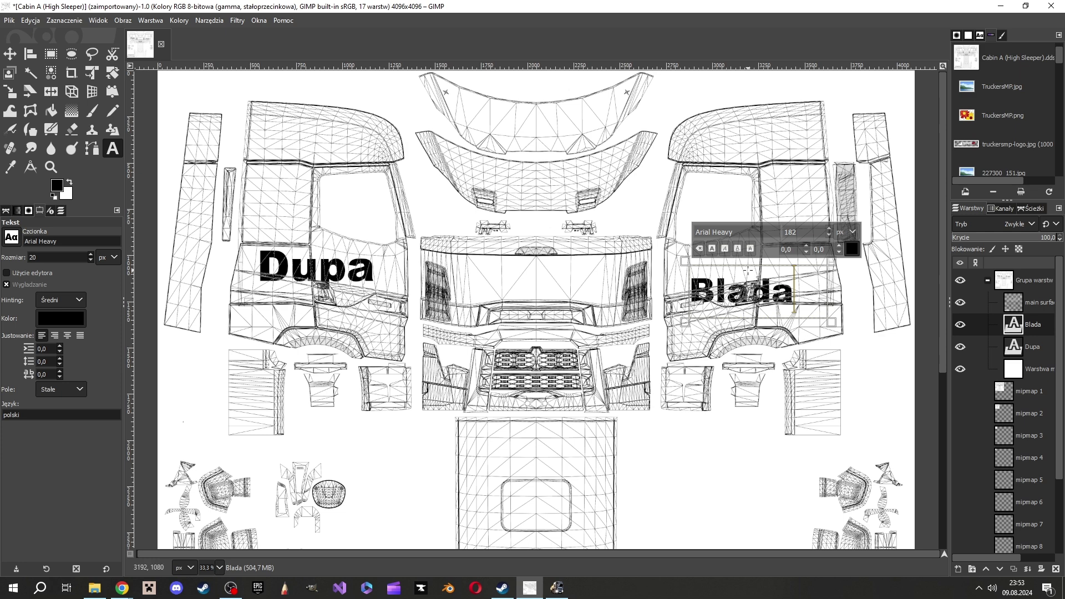
{"action": "left_click", "coordinate": [960, 302]}
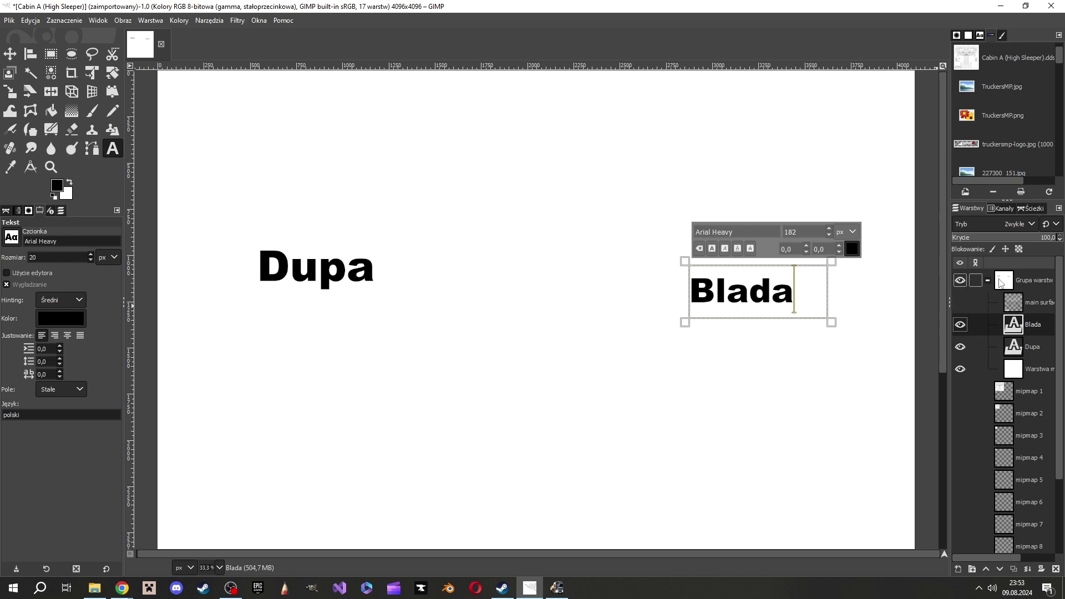
{"action": "left_click", "coordinate": [1004, 283]}
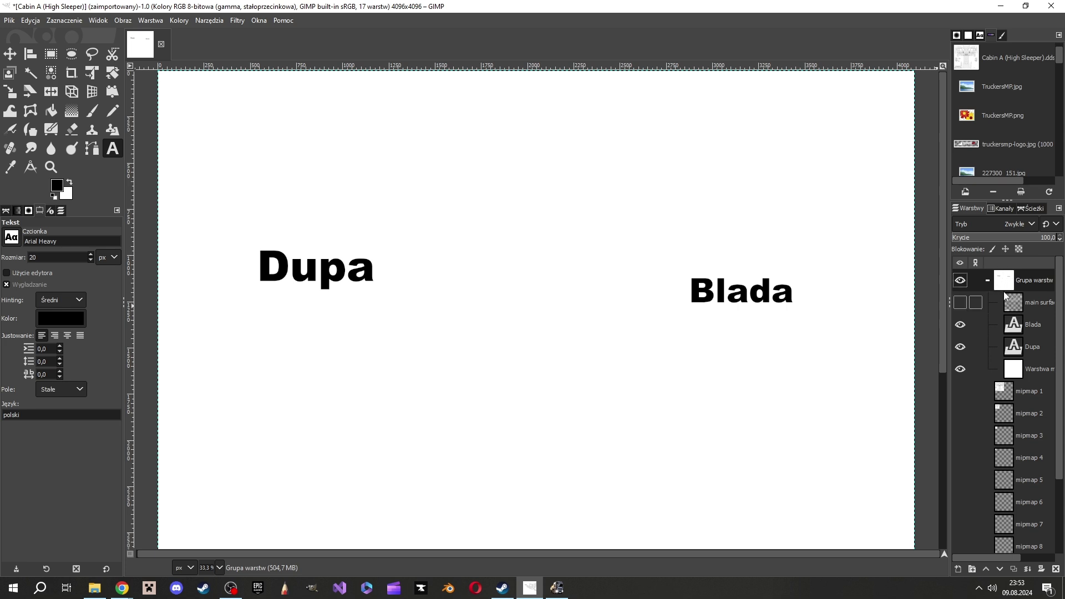
{"action": "left_click", "coordinate": [10, 21]}
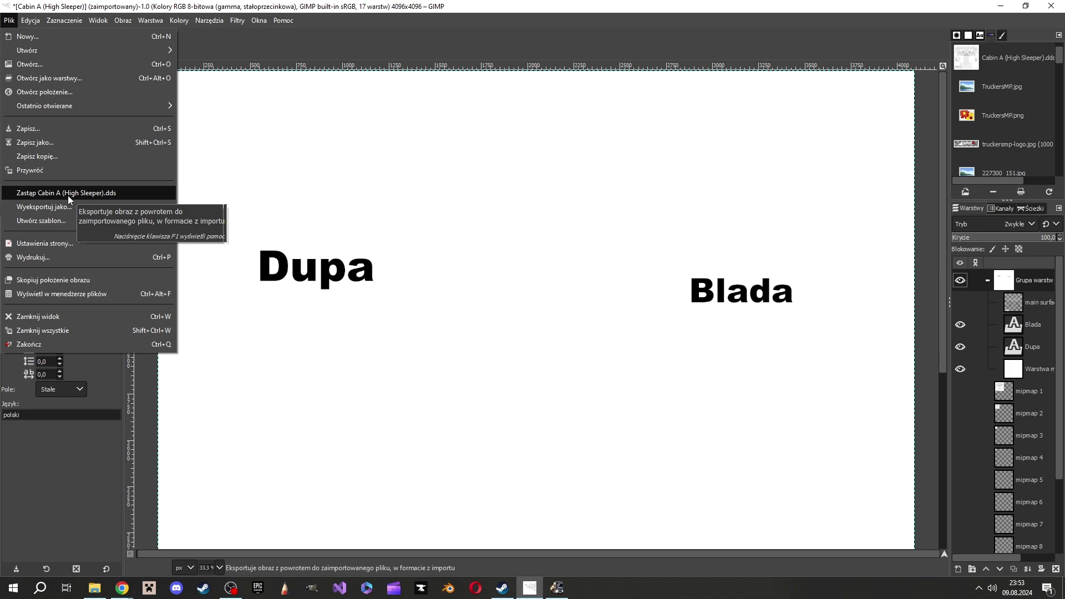
{"action": "left_click", "coordinate": [68, 195]}
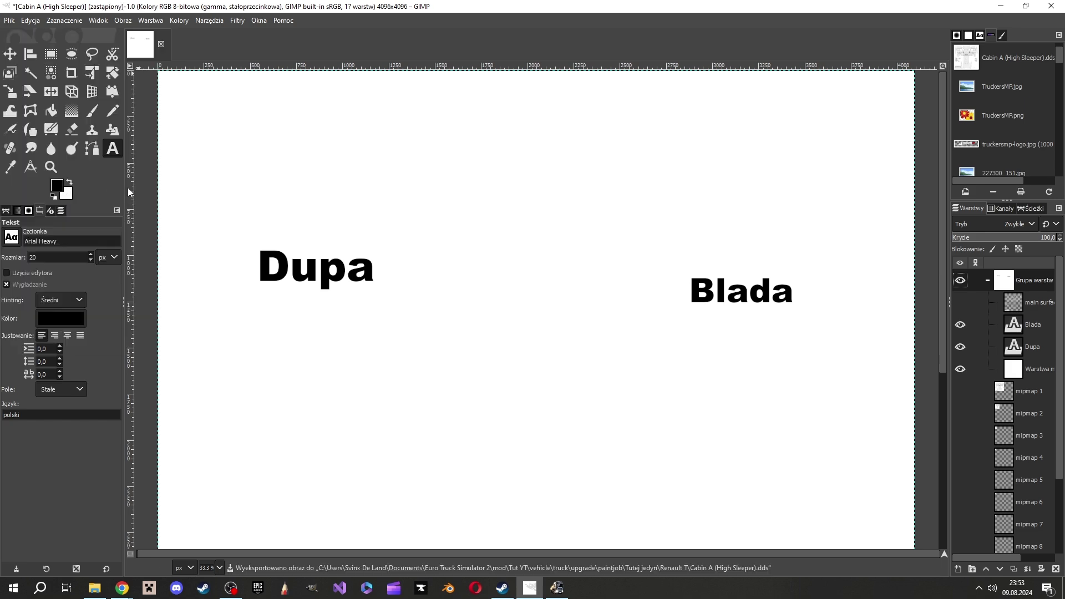
{"action": "left_click", "coordinate": [558, 589]}
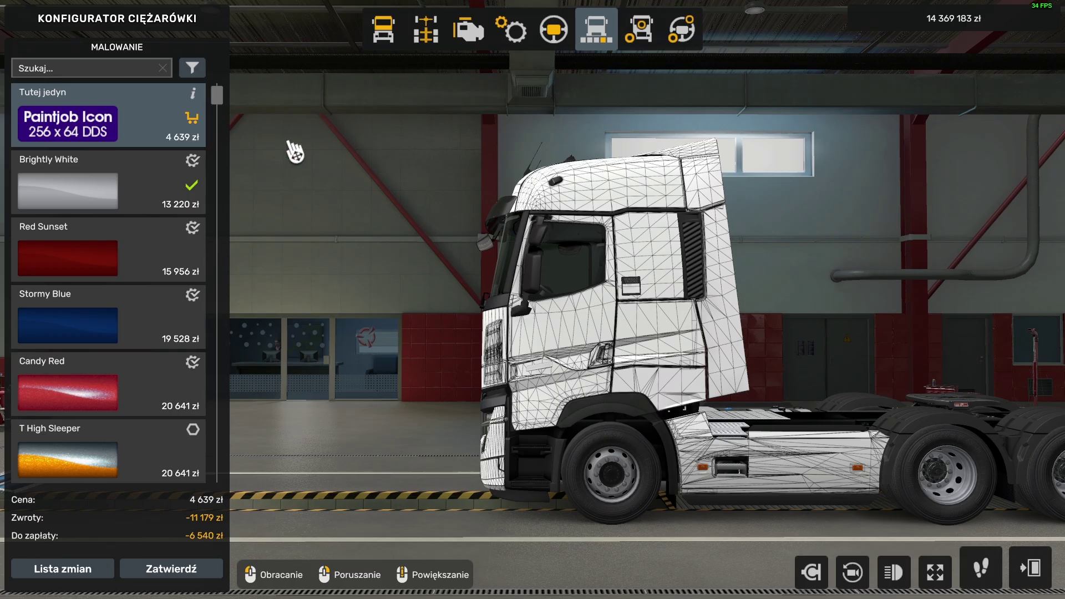
Reload Tutej jedyn via Brightly White and orbit the truck to check Dupa and Blada
{"action": "left_click", "coordinate": [100, 200]}
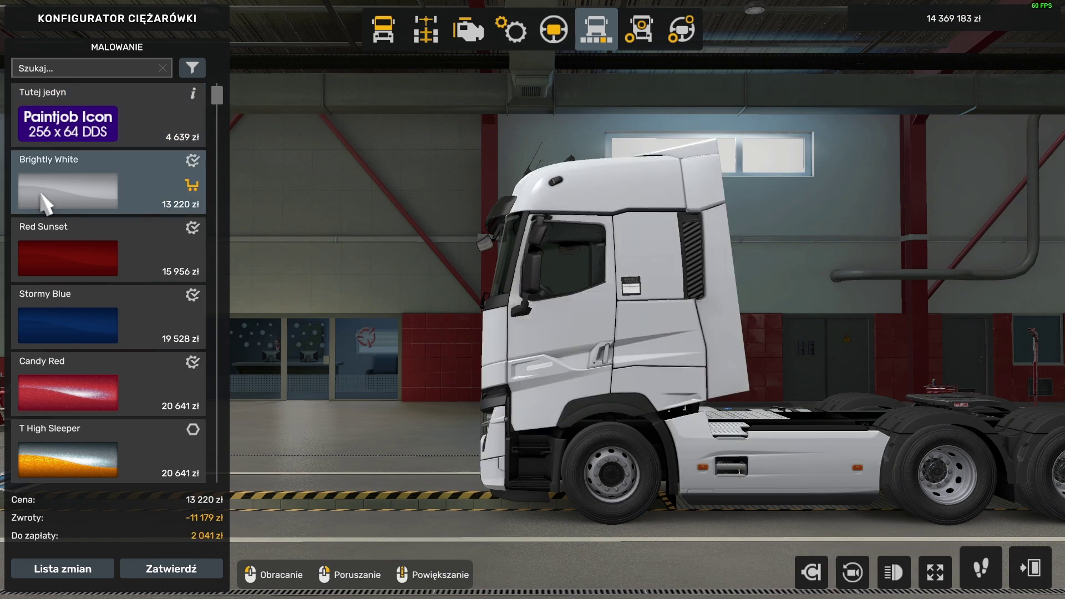
{"action": "left_click", "coordinate": [86, 119]}
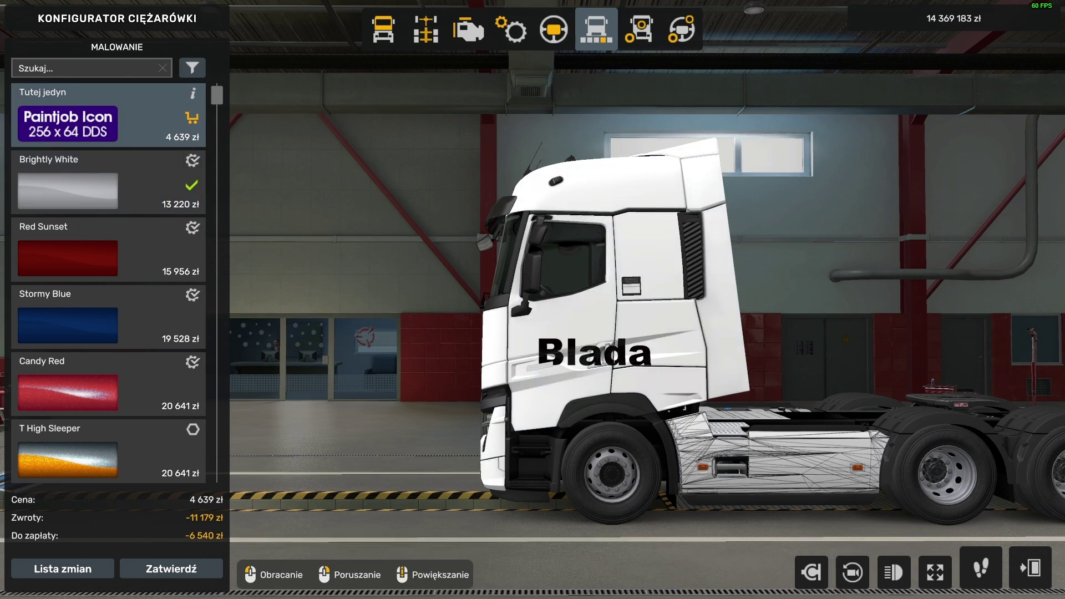
{"action": "mouse_move", "coordinate": [426, 319]}
{"action": "left_mouse_down"}
{"action": "mouse_move", "coordinate": [1052, 357]}
{"action": "mouse_move", "coordinate": [499, 355]}
{"action": "mouse_move", "coordinate": [815, 297]}
{"action": "left_mouse_up"}
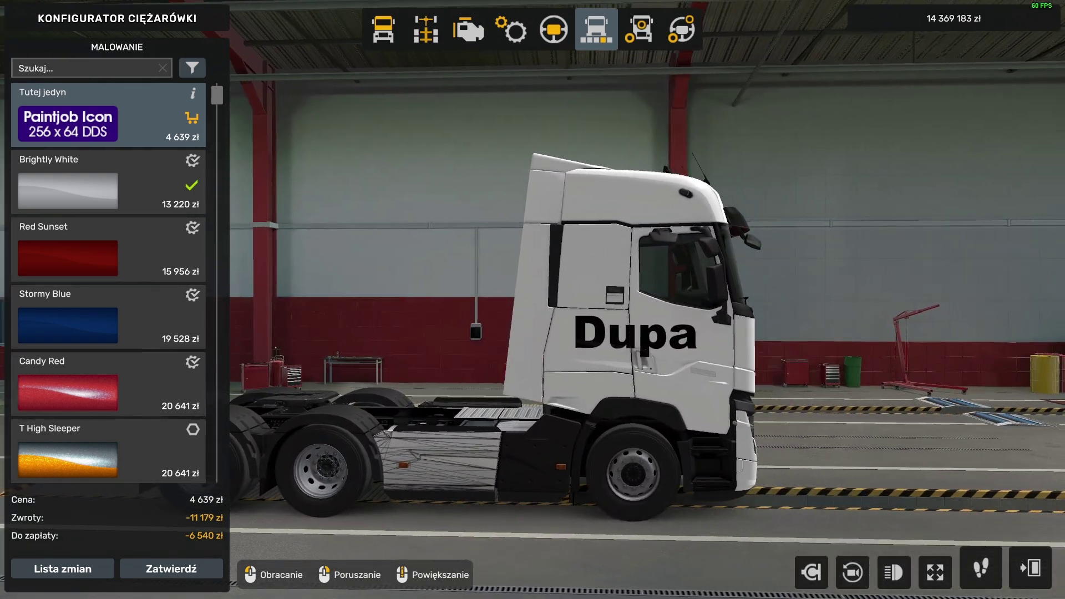
{"action": "mouse_move", "coordinate": [816, 297]}
{"action": "left_mouse_down"}
{"action": "mouse_move", "coordinate": [555, 299]}
{"action": "mouse_move", "coordinate": [408, 353]}
{"action": "left_mouse_up"}
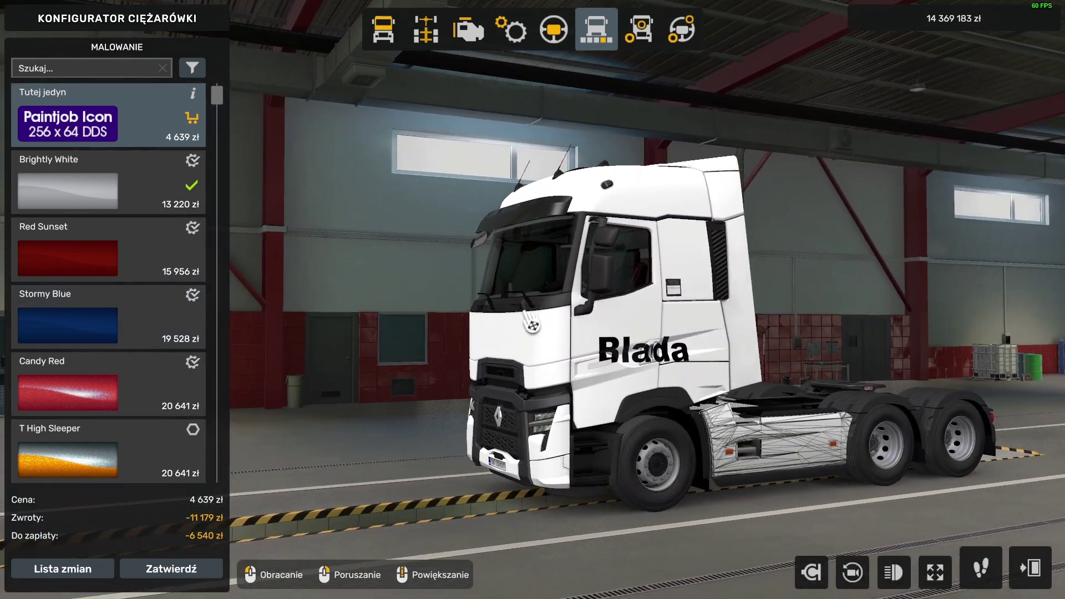
{"action": "key", "text": "alt+Tab"}
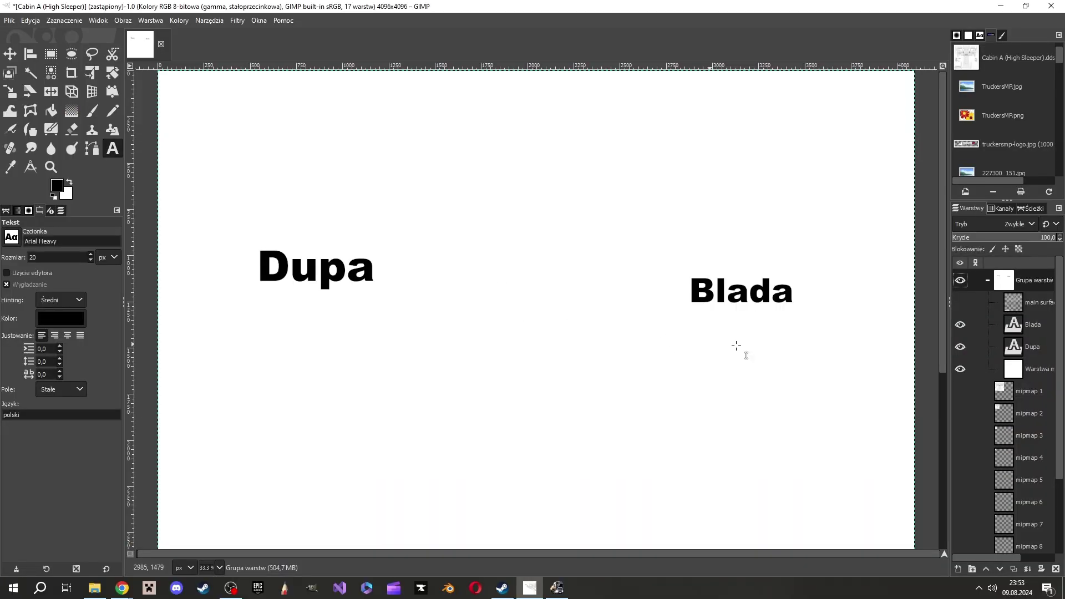
Show the wireframe layer, activate the white paint layer, and set a hard-edged red Pencil
{"action": "left_click", "coordinate": [960, 301]}
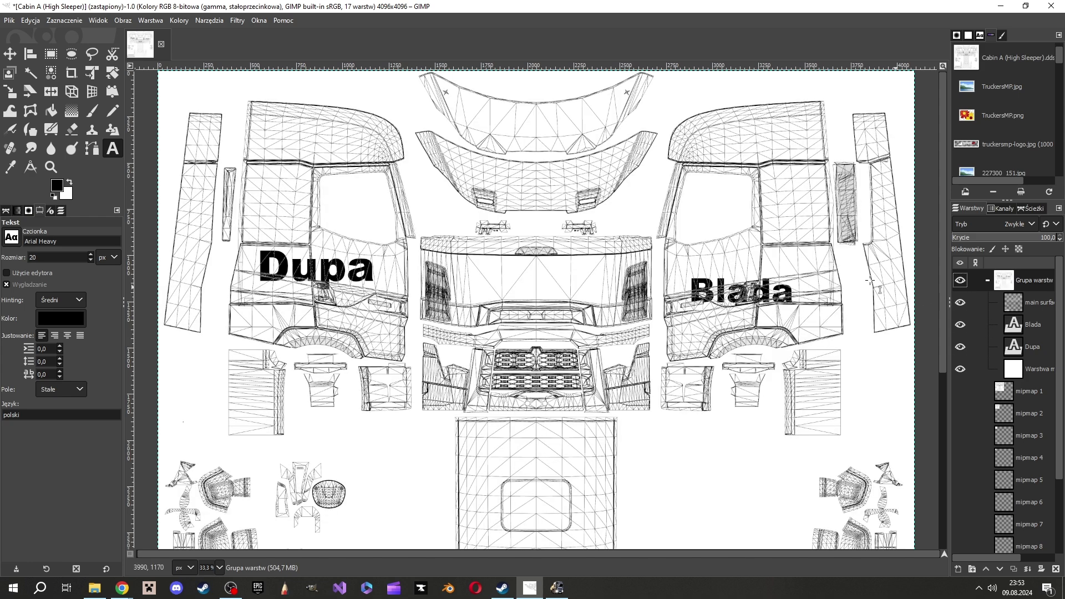
{"action": "left_click", "coordinate": [1022, 371]}
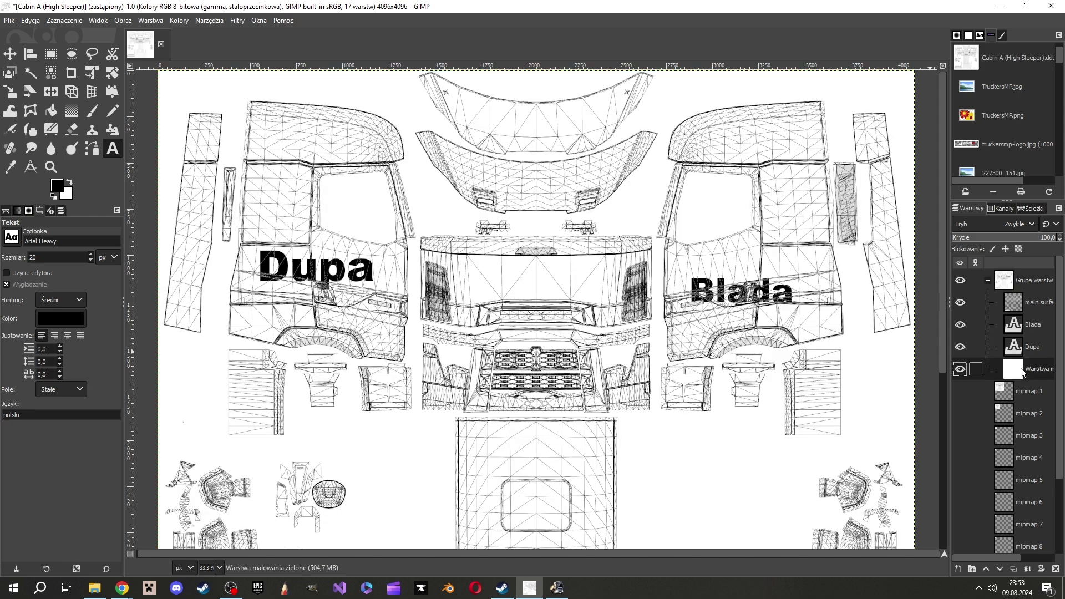
{"action": "left_click", "coordinate": [113, 113]}
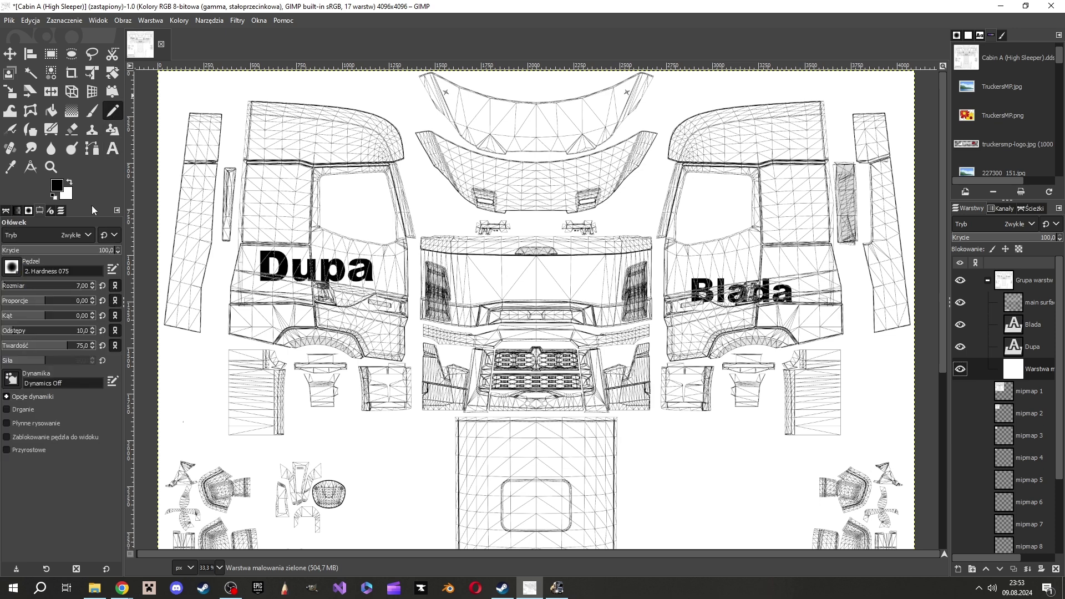
{"action": "left_click", "coordinate": [13, 268]}
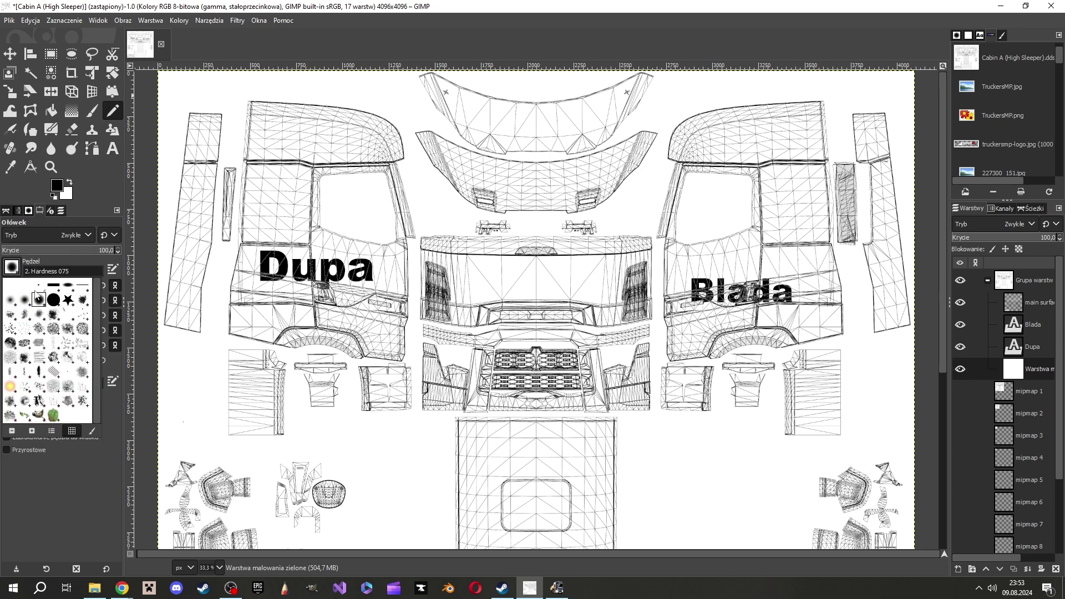
{"action": "left_click", "coordinate": [54, 303]}
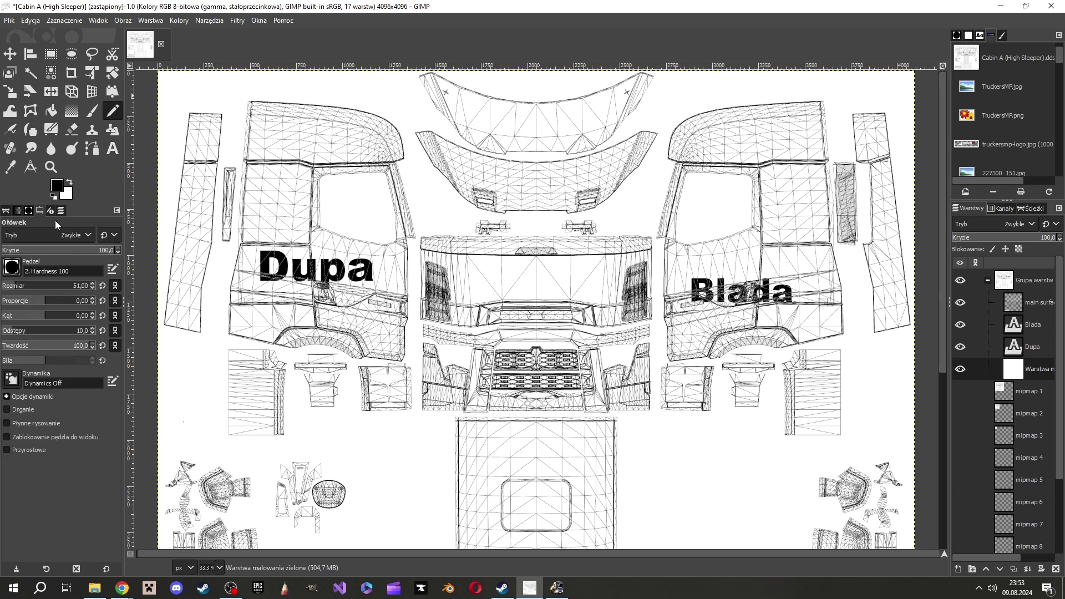
{"action": "left_click", "coordinate": [58, 188]}
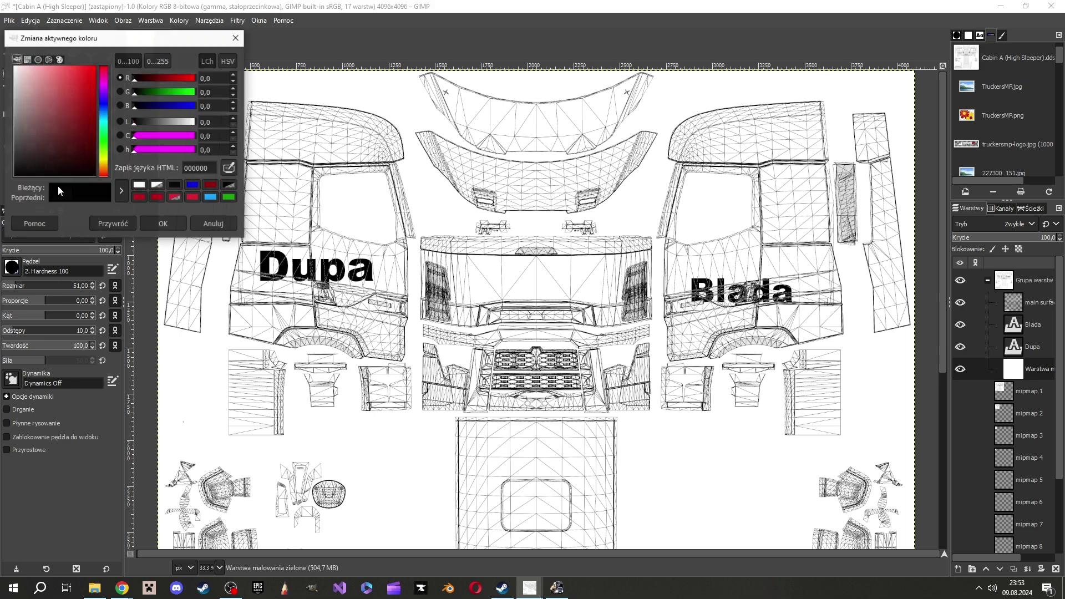
{"action": "left_click", "coordinate": [145, 196]}
{"action": "left_click", "coordinate": [163, 224]}
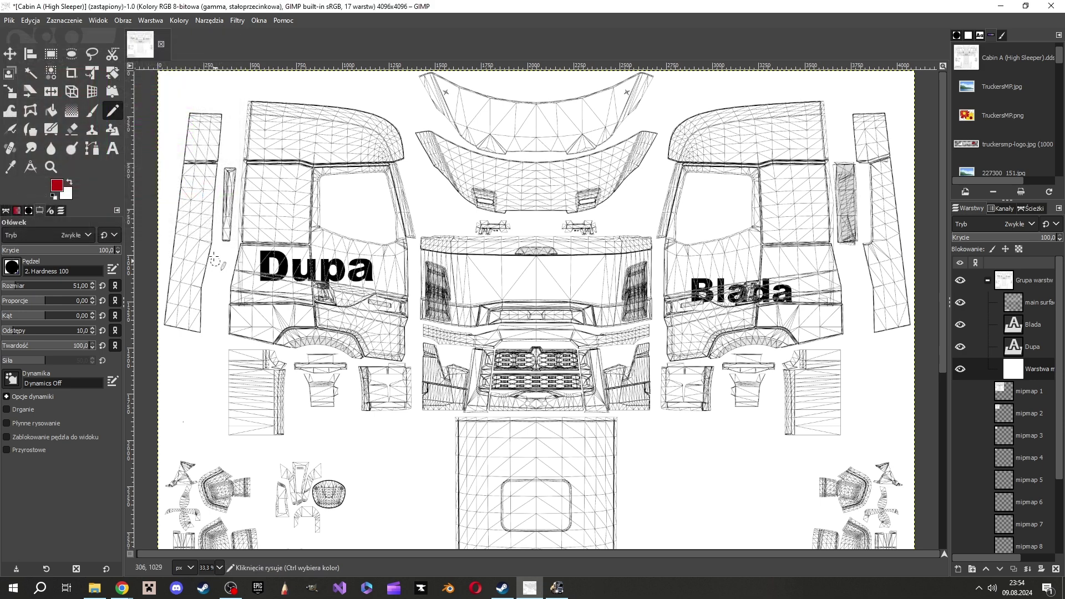
Draw a straight red line diagonally across the right cab side and overwrite Cabin A (High Sleeper).dds
{"action": "left_click", "coordinate": [662, 266]}
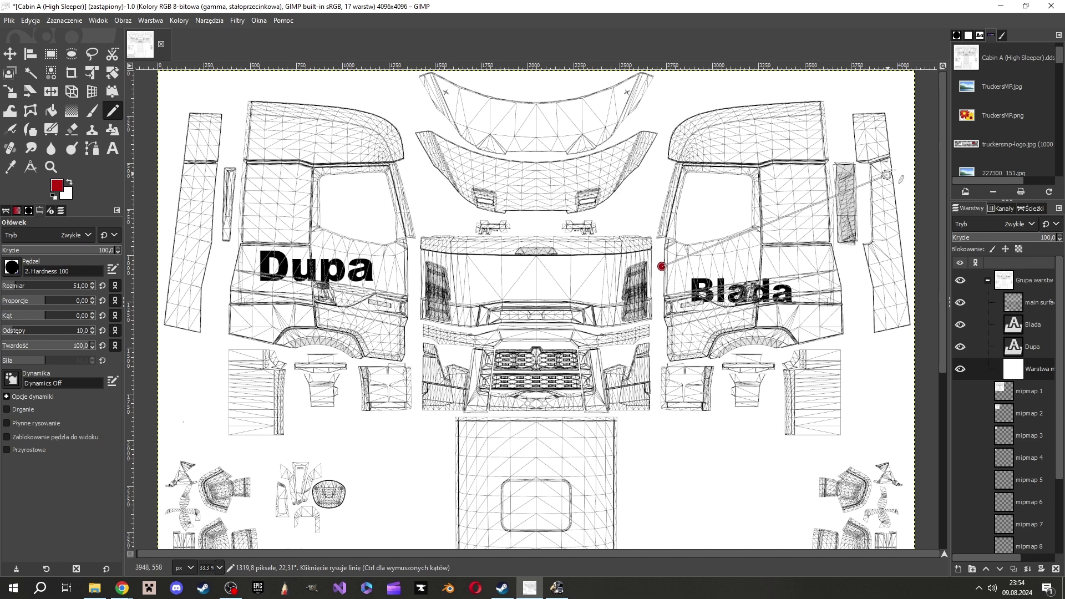
{"action": "left_click", "coordinate": [902, 160], "text": "shift"}
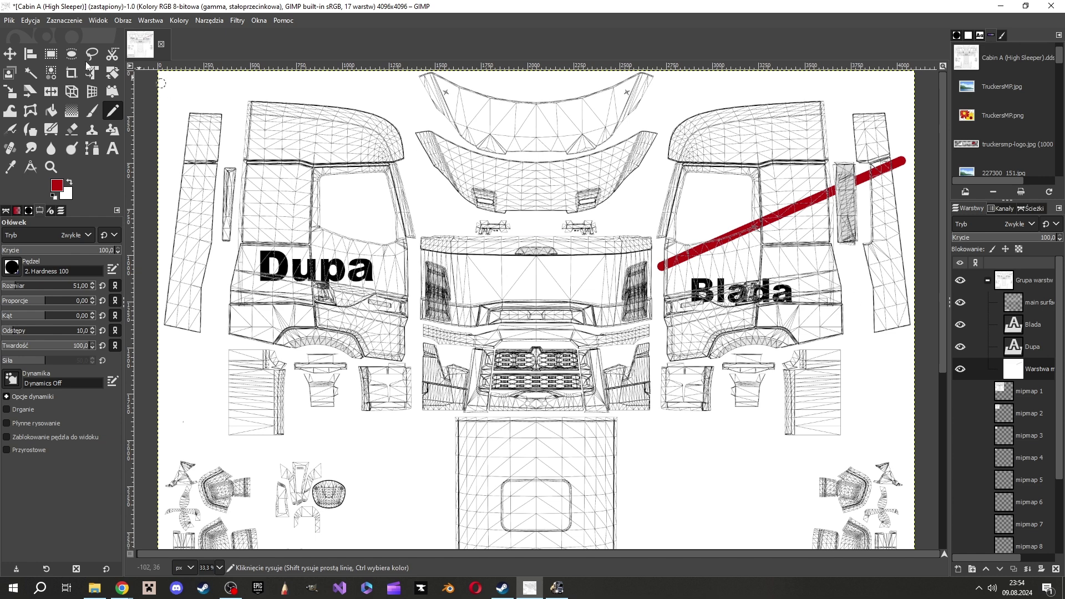
{"action": "left_click", "coordinate": [12, 21]}
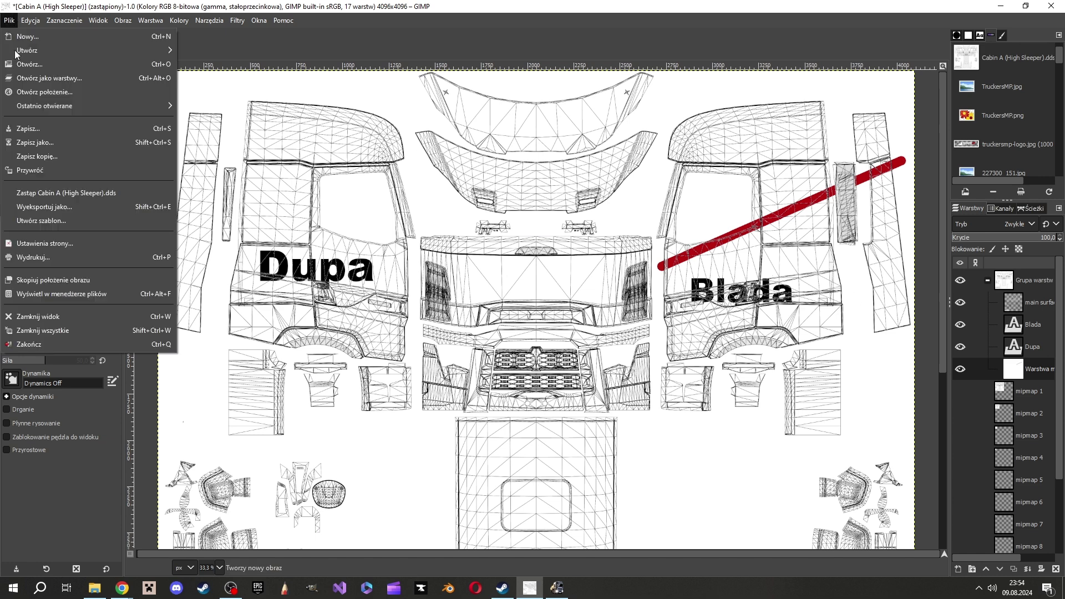
{"action": "left_click", "coordinate": [29, 188]}
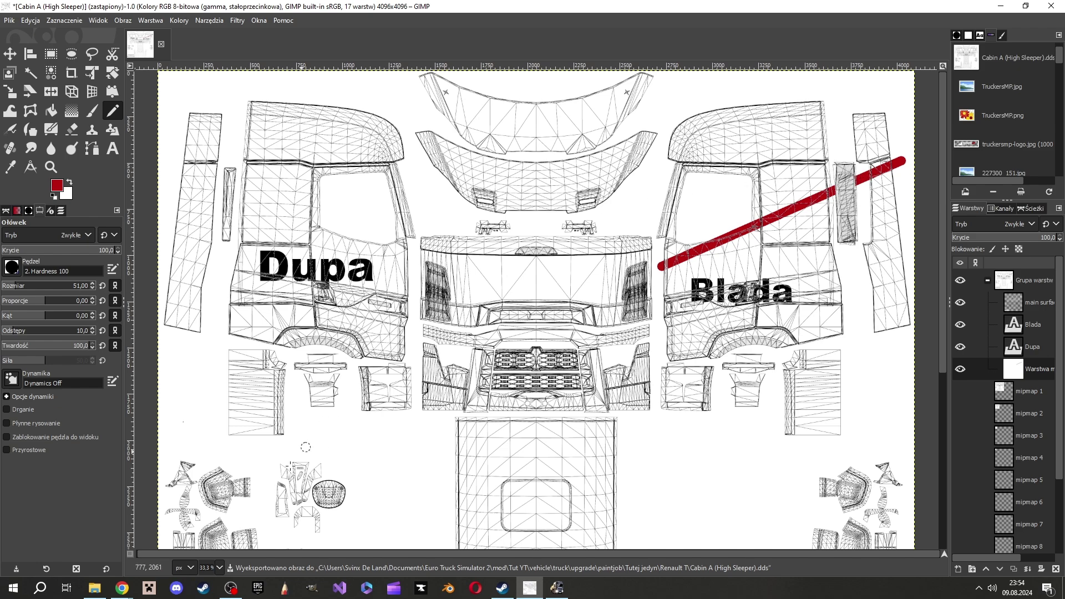
{"action": "left_click", "coordinate": [554, 589]}
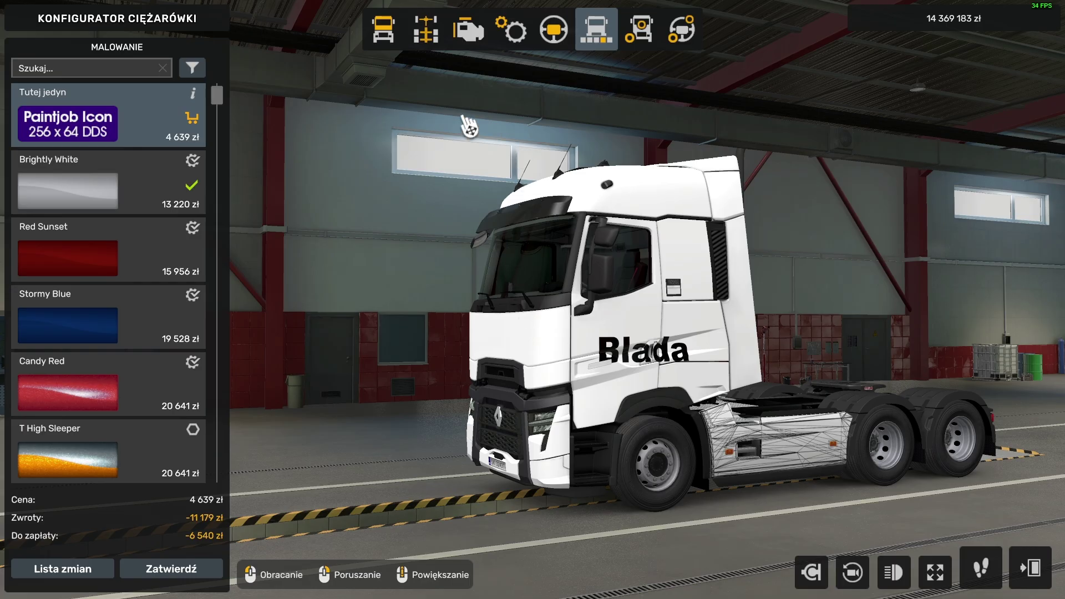
Reload Tutej jedyn via Brightly White, orbit to inspect the red stripe, and return to GIMP
{"action": "left_click", "coordinate": [138, 187]}
{"action": "left_click", "coordinate": [116, 131]}
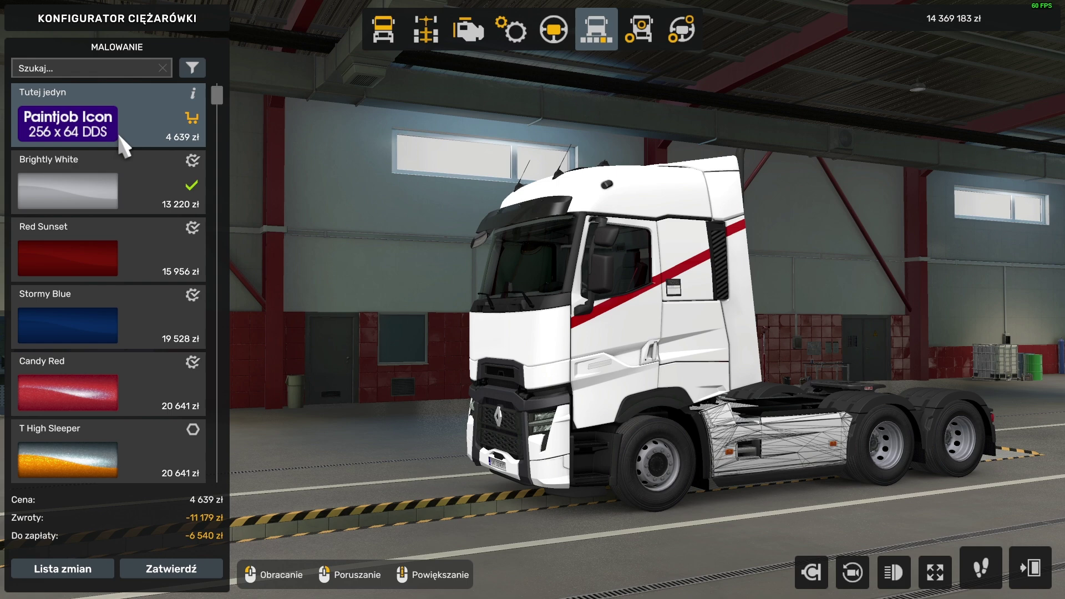
{"action": "mouse_move", "coordinate": [554, 277]}
{"action": "left_mouse_down"}
{"action": "mouse_move", "coordinate": [499, 278]}
{"action": "mouse_move", "coordinate": [357, 328]}
{"action": "left_mouse_up"}
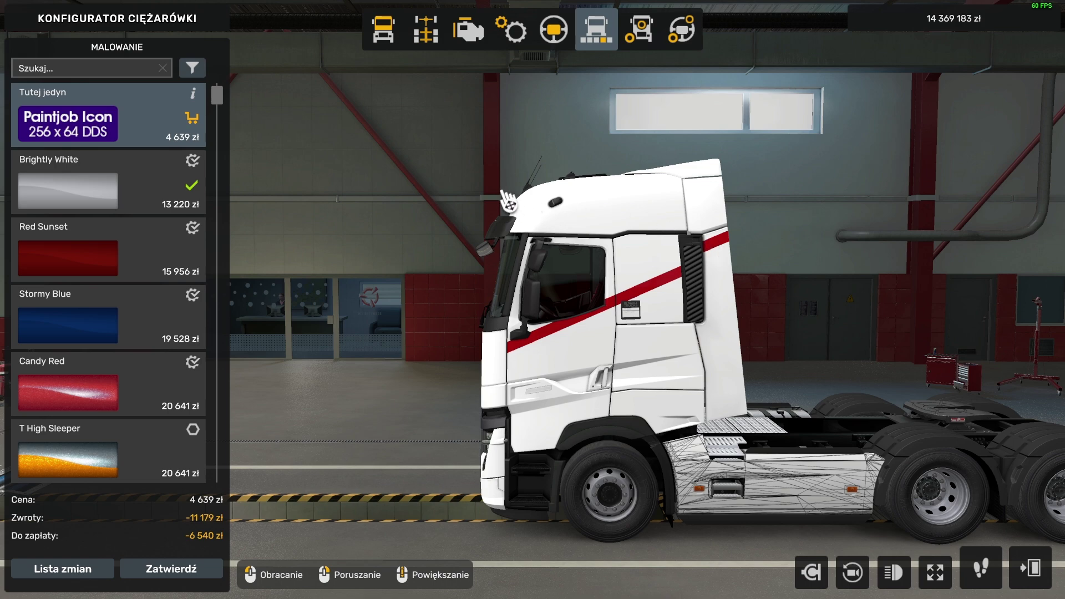
{"action": "key", "text": "alt+Tab"}
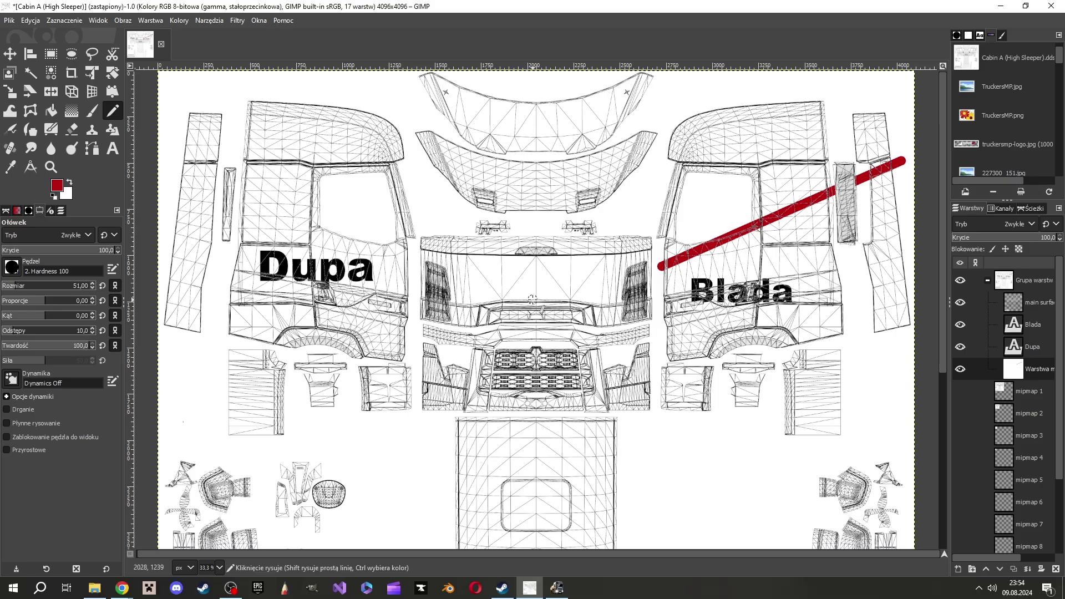
Copy the right side-panel strip and anchor the pasted copy a few pixels lower
{"action": "left_click", "coordinate": [50, 54]}
{"action": "left_click_drag", "start_coordinate": [846, 98], "coordinate": [916, 337]}
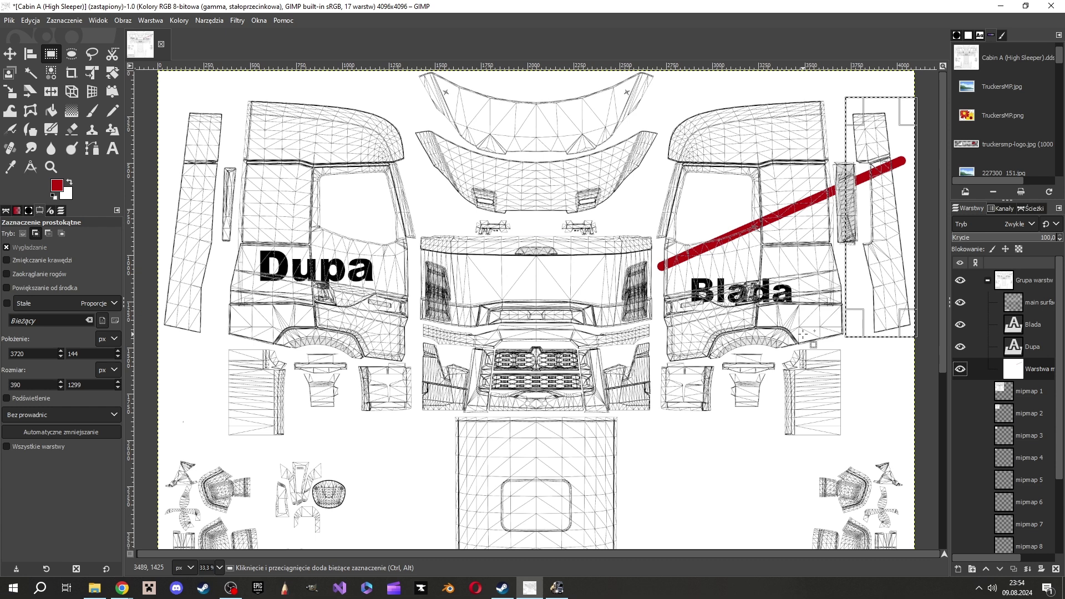
{"action": "key", "text": "ctrl+c"}
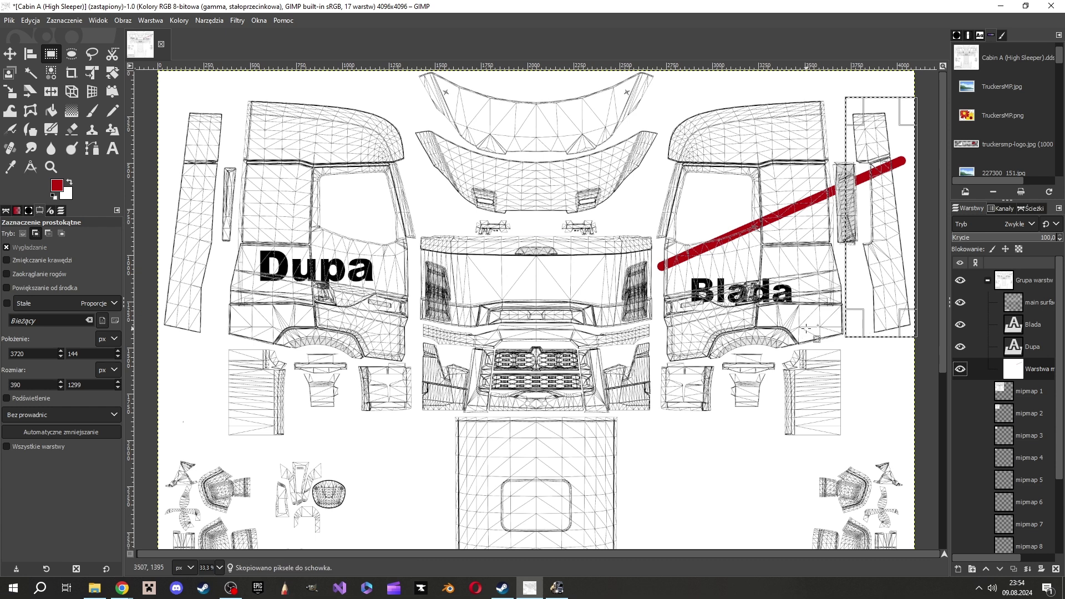
{"action": "key", "text": "ctrl+v"}
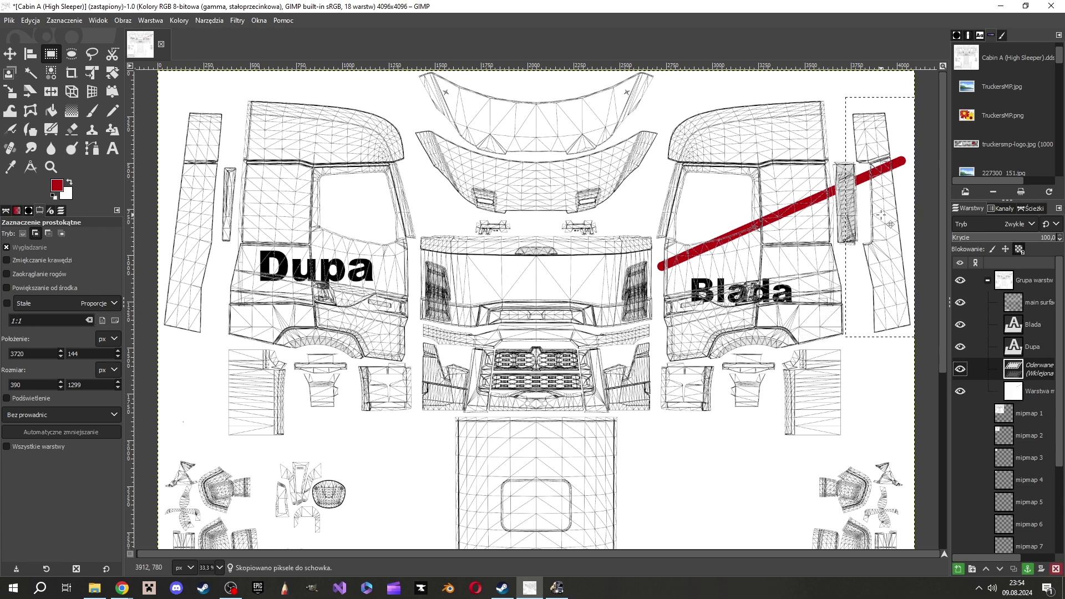
{"action": "left_click_drag", "start_coordinate": [882, 214], "coordinate": [881, 228]}
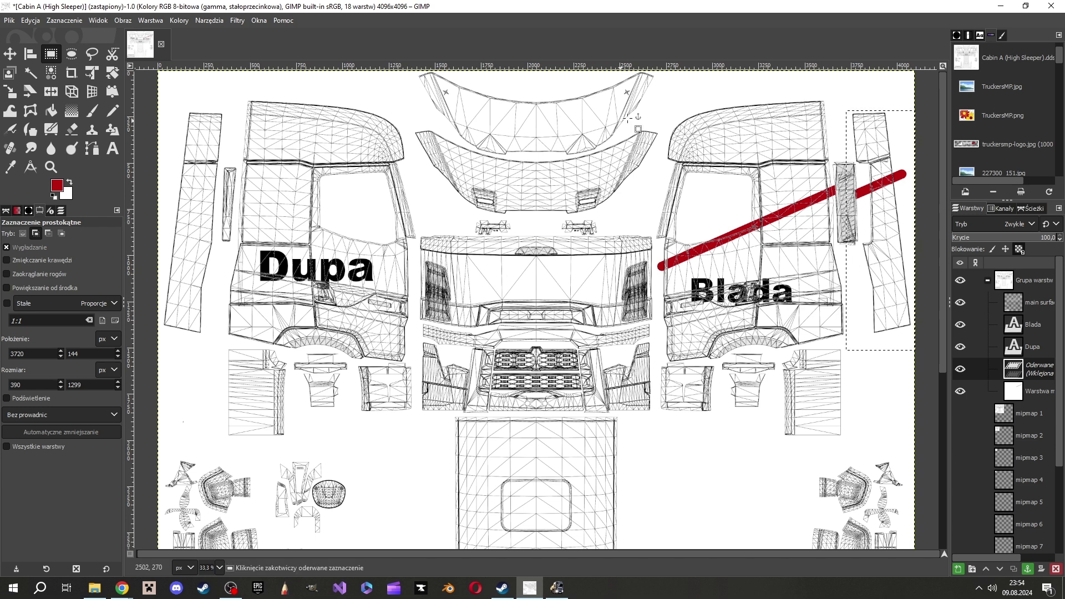
{"action": "left_click", "coordinate": [682, 105]}
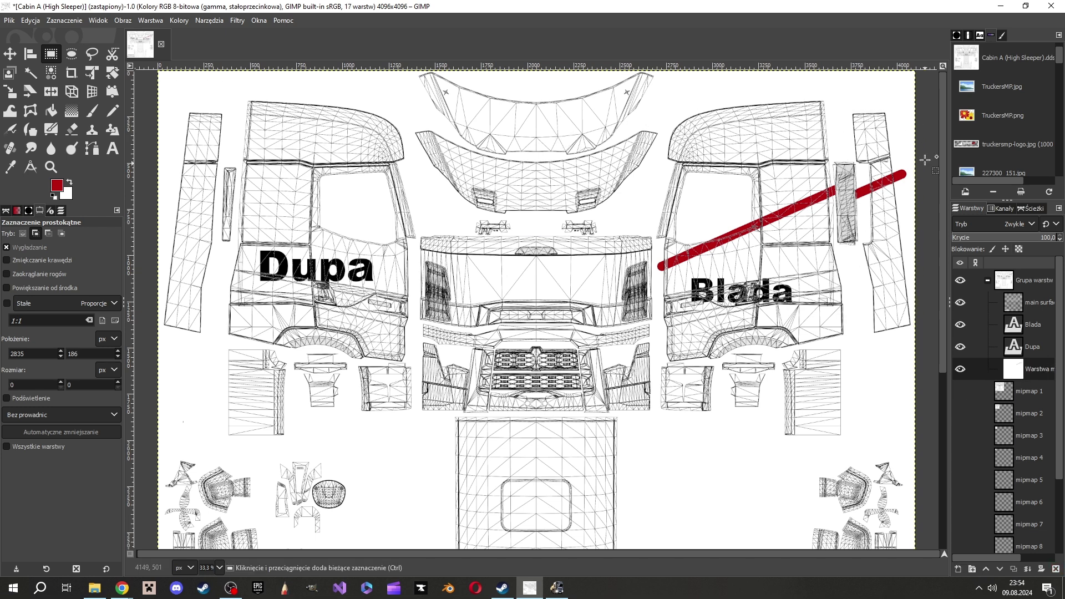
Overwrite Cabin A (High Sleeper).dds from the main surface layer, then switch the game truck to Brightly White
{"action": "left_click", "coordinate": [1013, 302]}
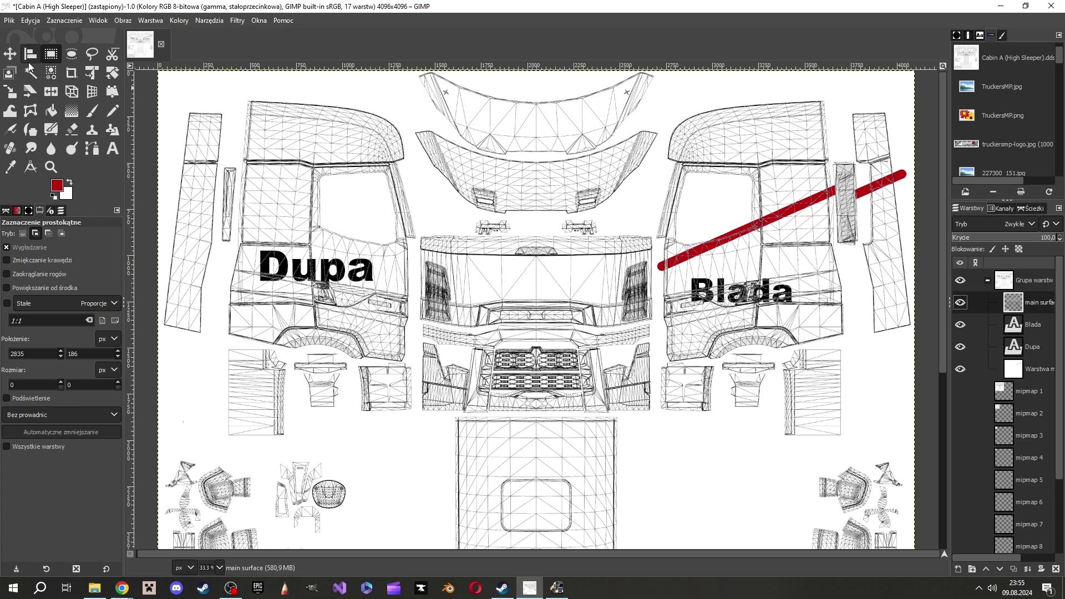
{"action": "left_click", "coordinate": [9, 21]}
{"action": "left_click", "coordinate": [55, 194]}
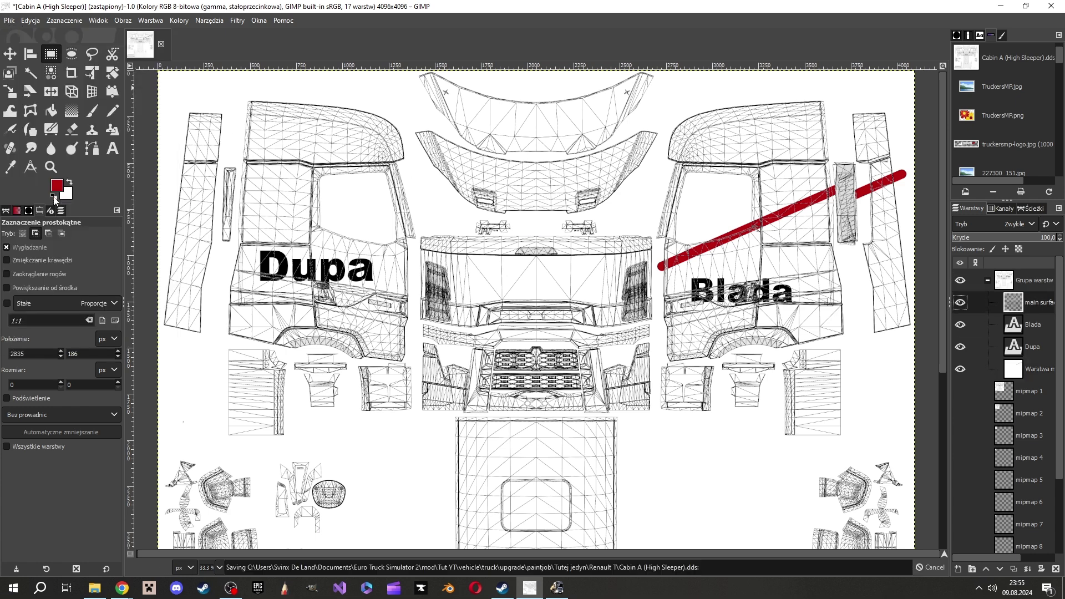
{"action": "left_click", "coordinate": [558, 588]}
{"action": "left_click", "coordinate": [125, 208]}
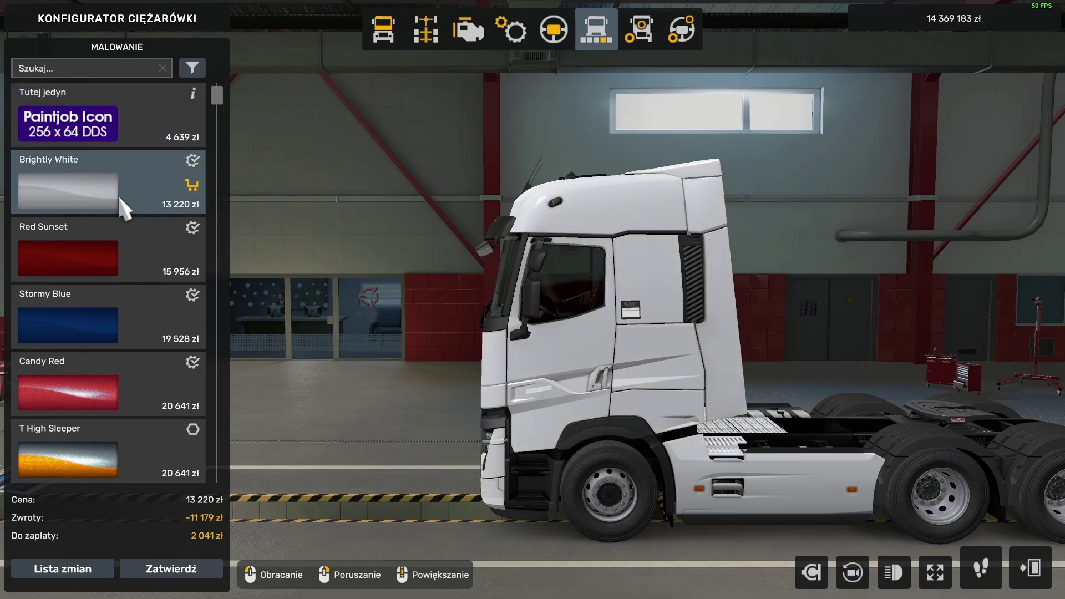
Reapply Tutej jedyn, then in GIMP re-export the layer group over Cabin A (High Sleeper).dds
{"action": "left_click", "coordinate": [115, 131]}
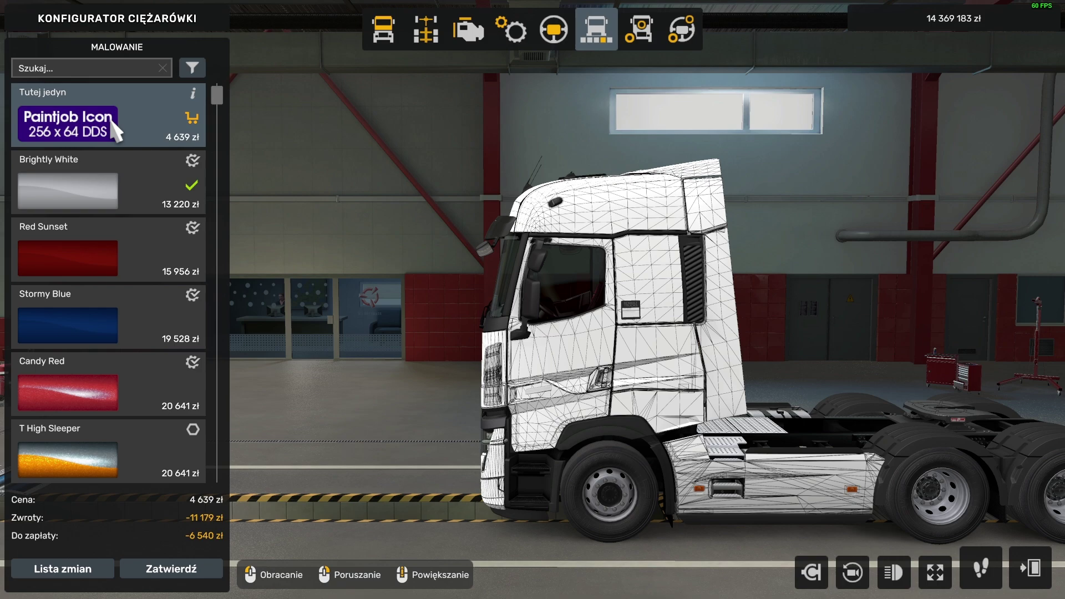
{"action": "key", "text": "alt+Tab"}
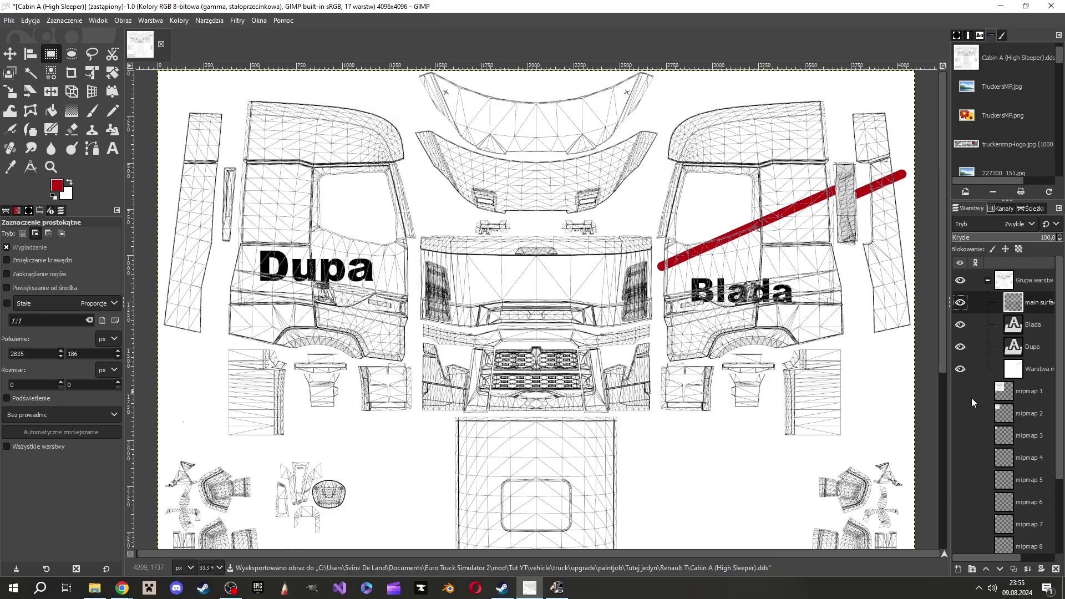
{"action": "left_click", "coordinate": [1009, 278]}
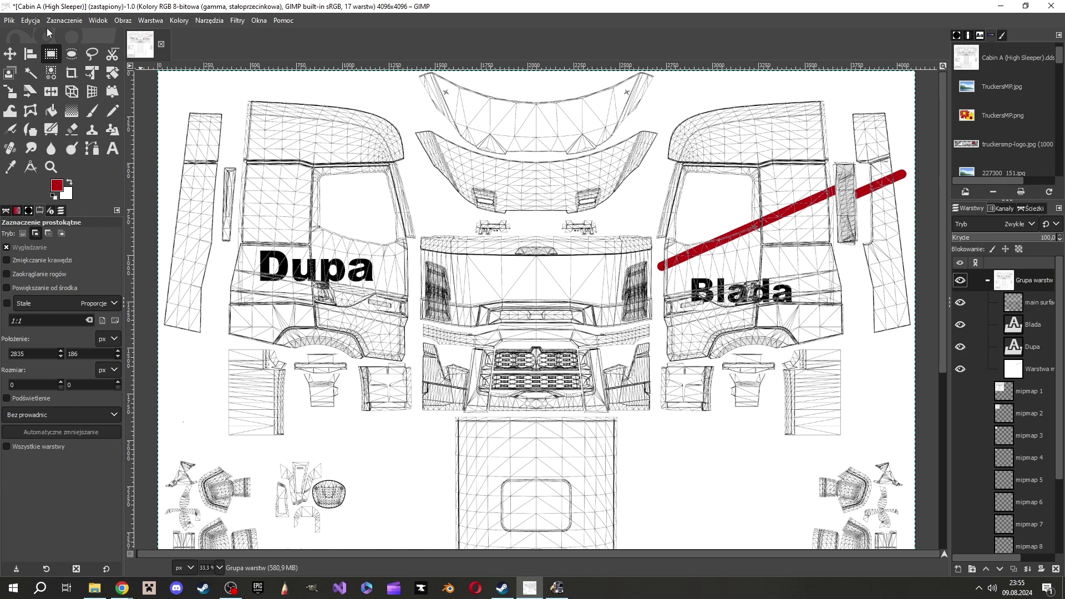
{"action": "left_click", "coordinate": [14, 23]}
{"action": "left_click", "coordinate": [52, 206]}
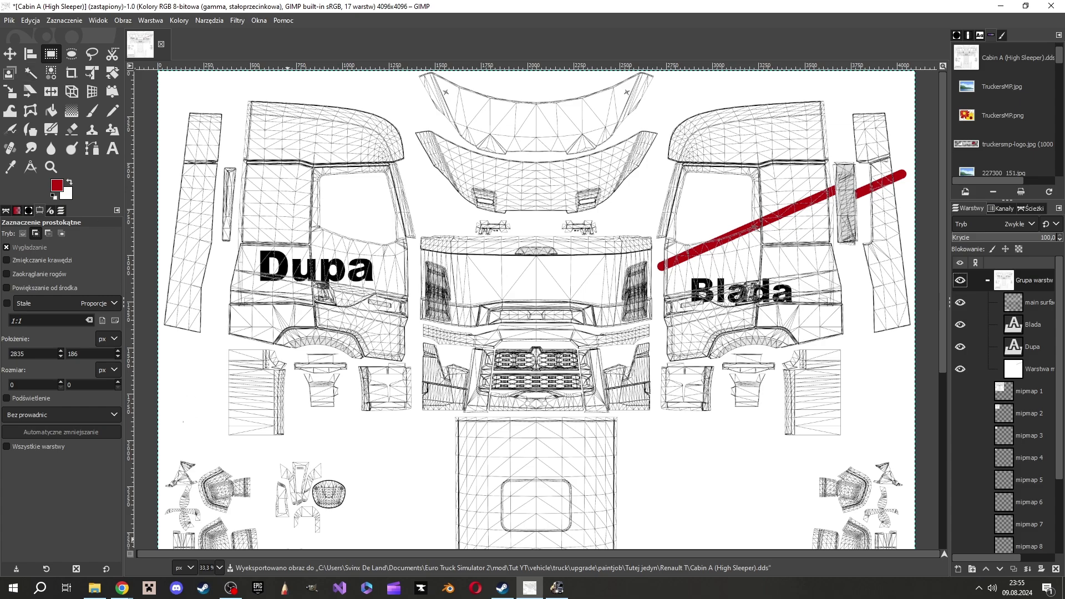
Refresh the truck with Brightly White then Tutej jedyn, orbit the cab, and return to GIMP
{"action": "left_click", "coordinate": [557, 588]}
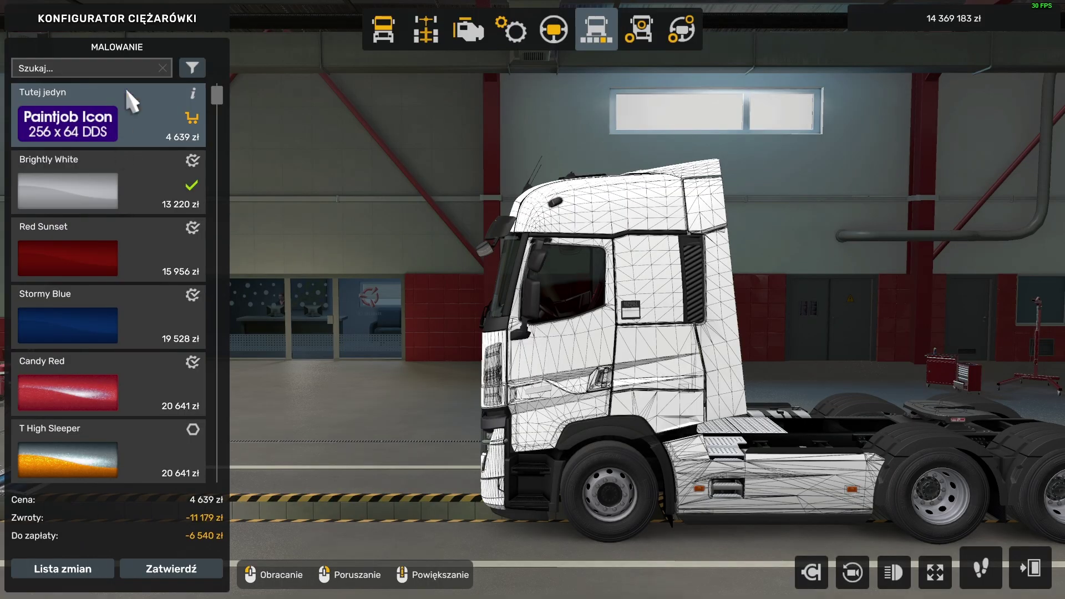
{"action": "left_click", "coordinate": [86, 197]}
{"action": "left_click", "coordinate": [87, 139]}
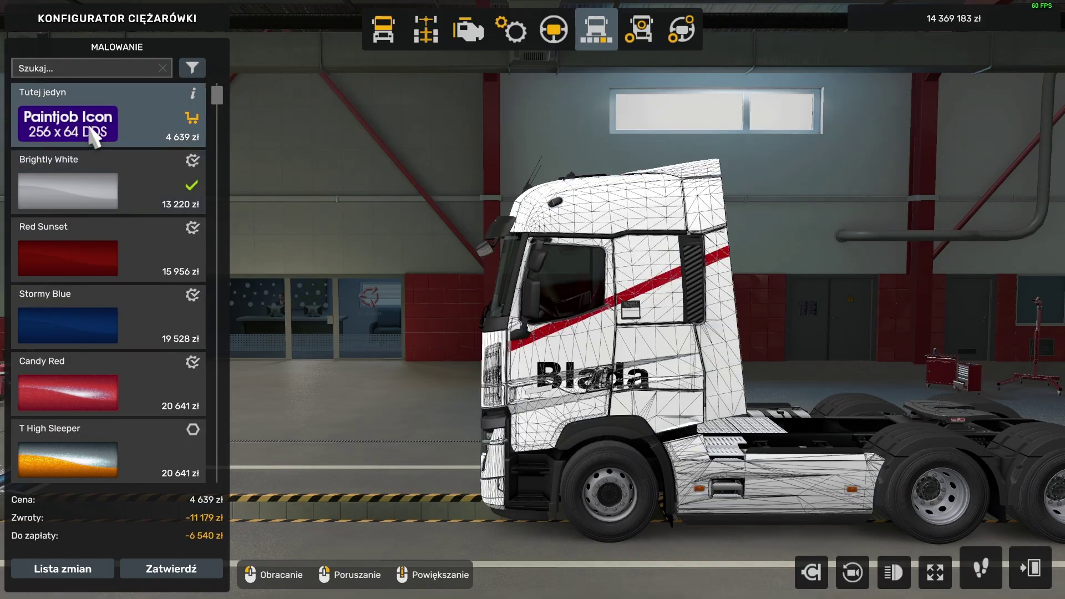
{"action": "left_click_drag", "start_coordinate": [421, 273], "coordinate": [598, 324]}
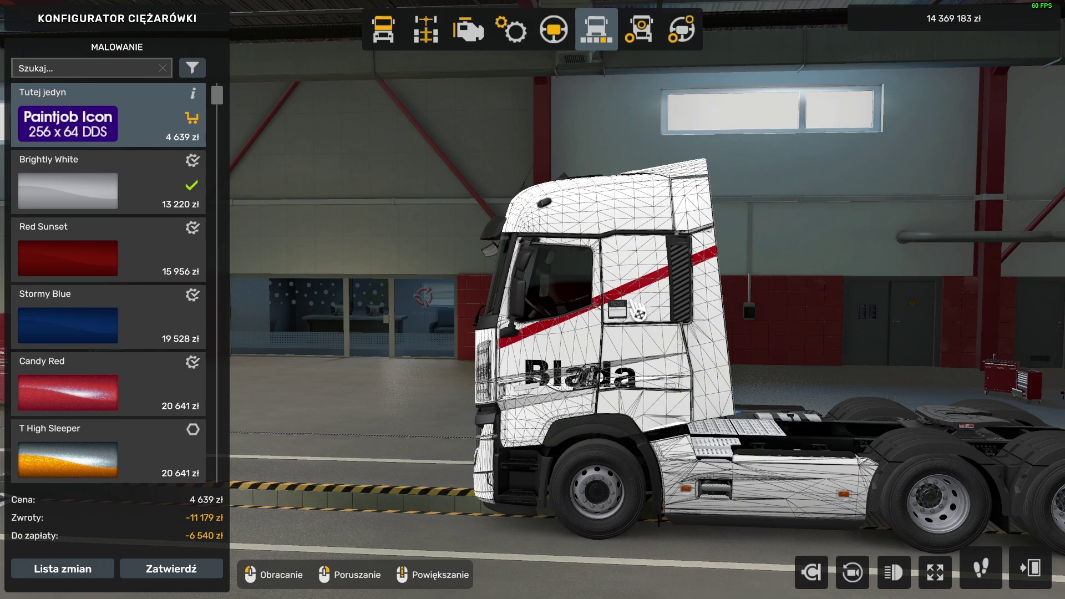
{"action": "key", "text": "alt+Tab"}
{"action": "mouse_move", "coordinate": [1023, 280]}
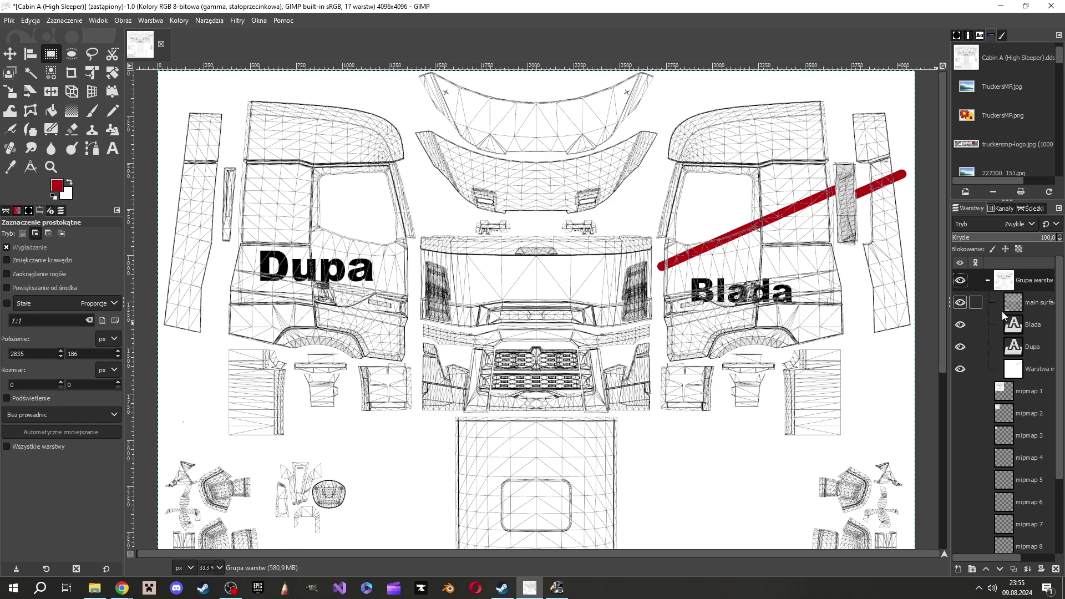
Hide the wireframe main surface layer, open the Renault T folder, and reload Tutej jedyn in the game
{"action": "left_click", "coordinate": [960, 304]}
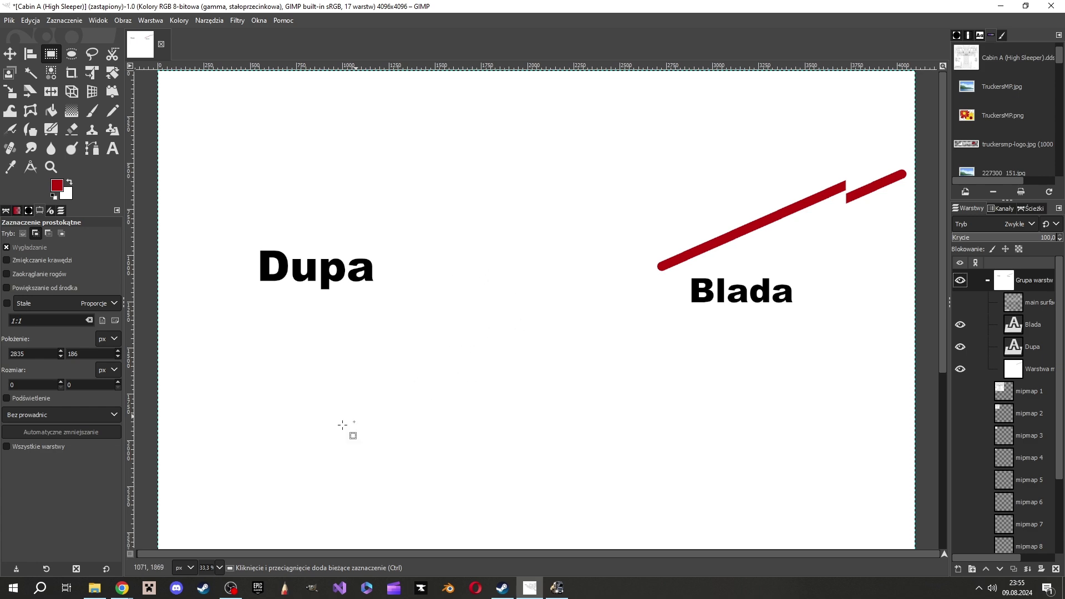
{"action": "left_click", "coordinate": [94, 588]}
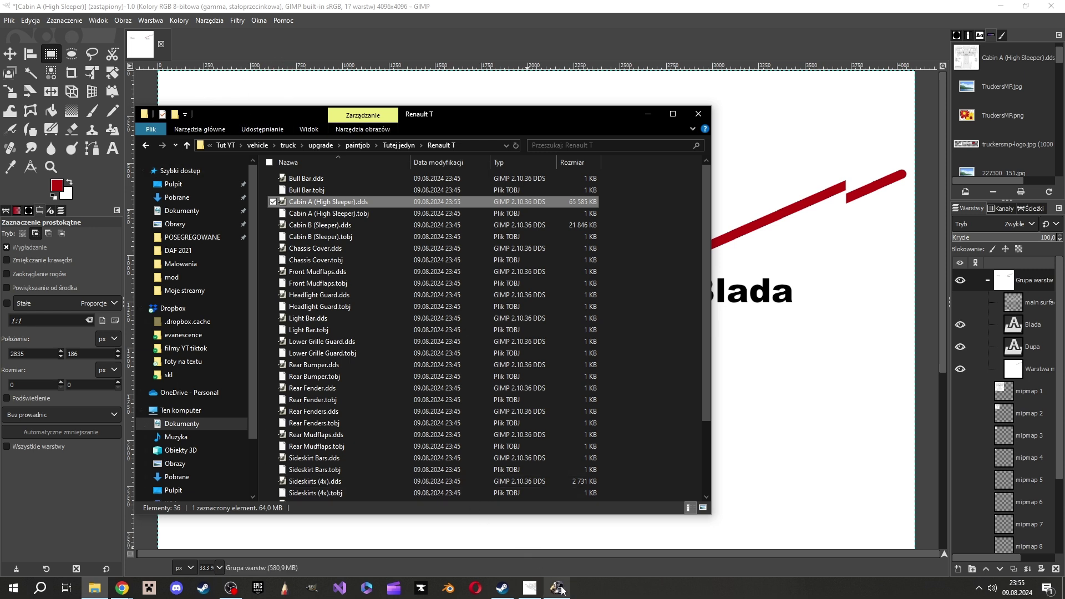
{"action": "mouse_move", "coordinate": [557, 588]}
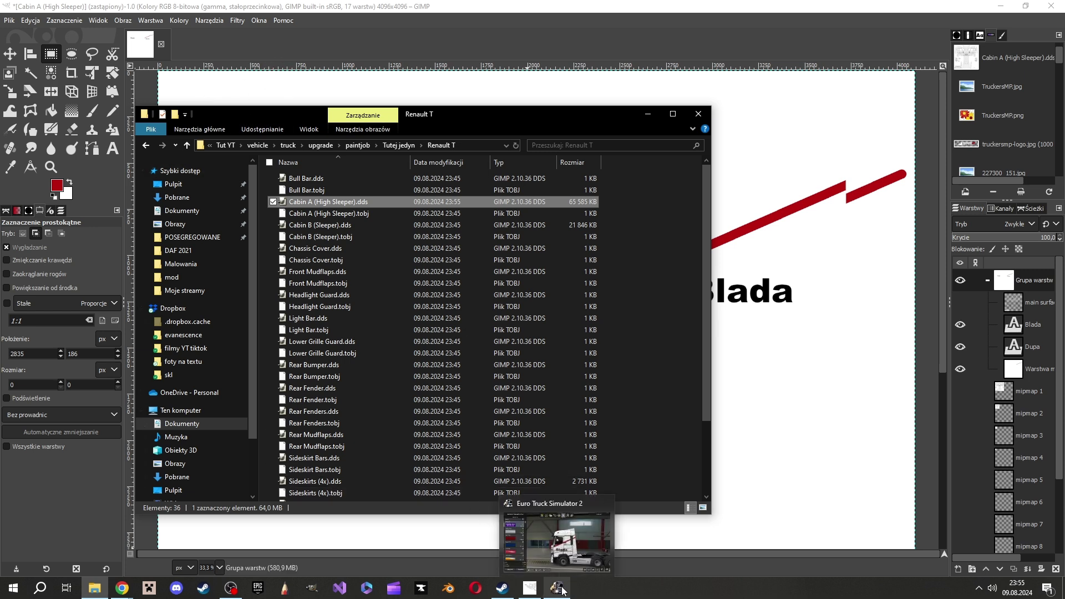
{"action": "left_click", "coordinate": [561, 591]}
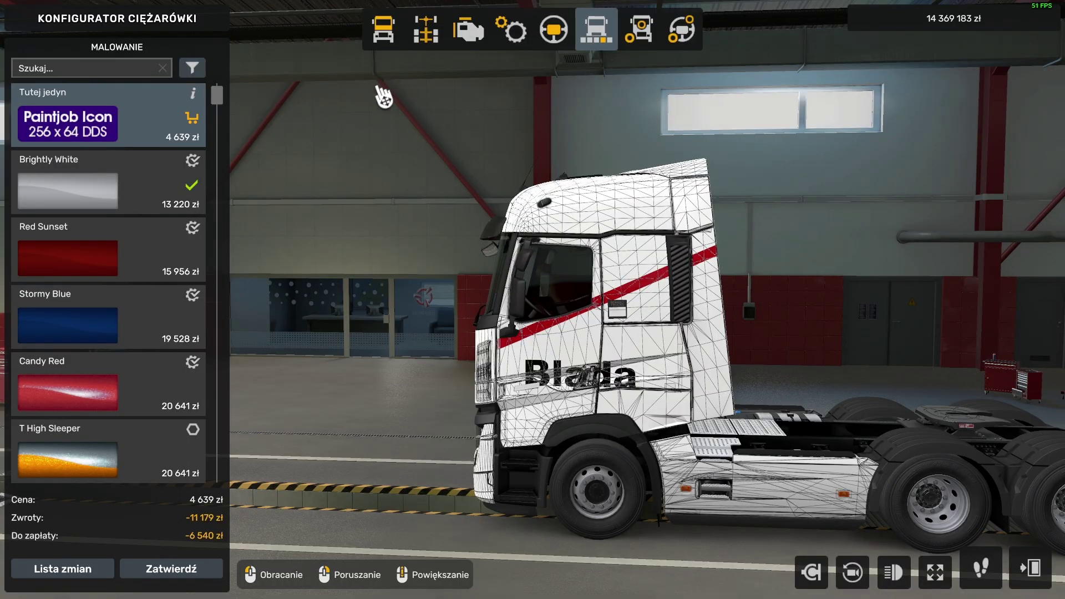
{"action": "left_click", "coordinate": [66, 187]}
{"action": "left_click", "coordinate": [80, 123]}
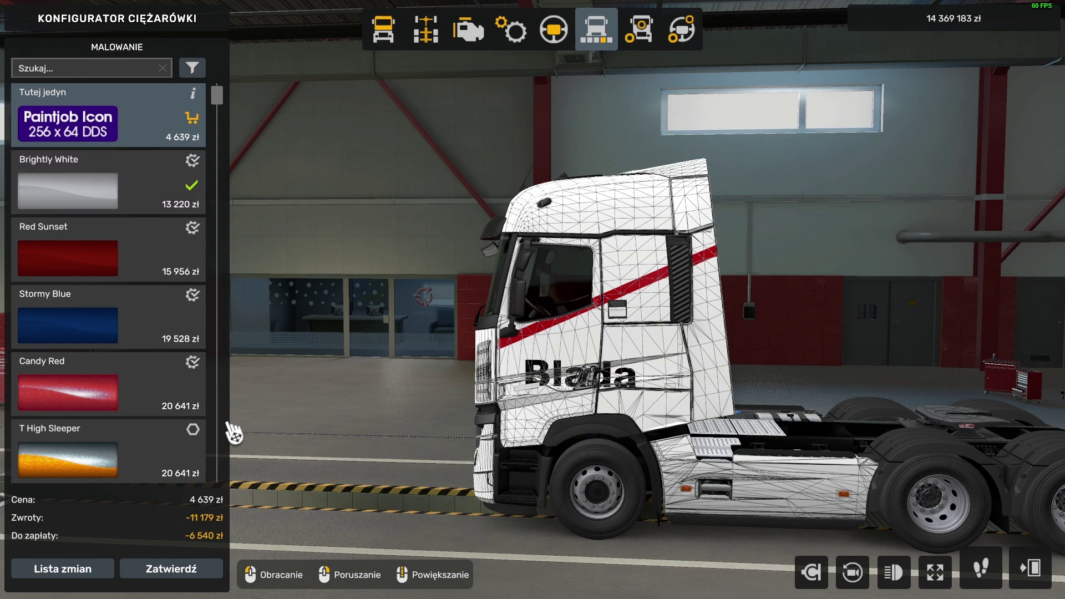
Overwrite Cabin A (High Sleeper).dds with the Dupa and Blada edits and go back to the game
{"action": "key", "text": "alt+Tab"}
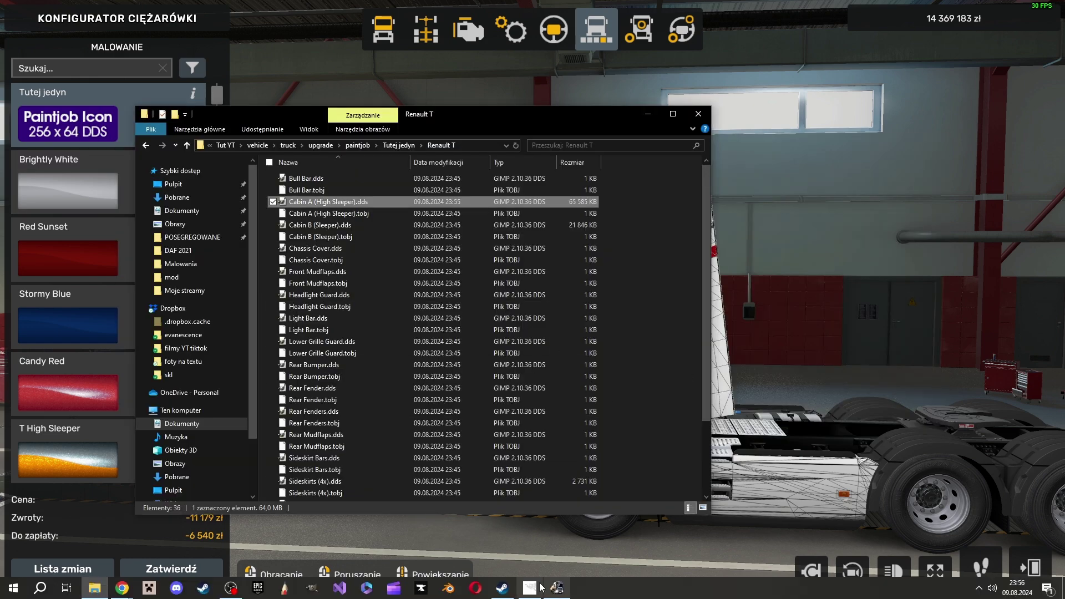
{"action": "left_click", "coordinate": [529, 588]}
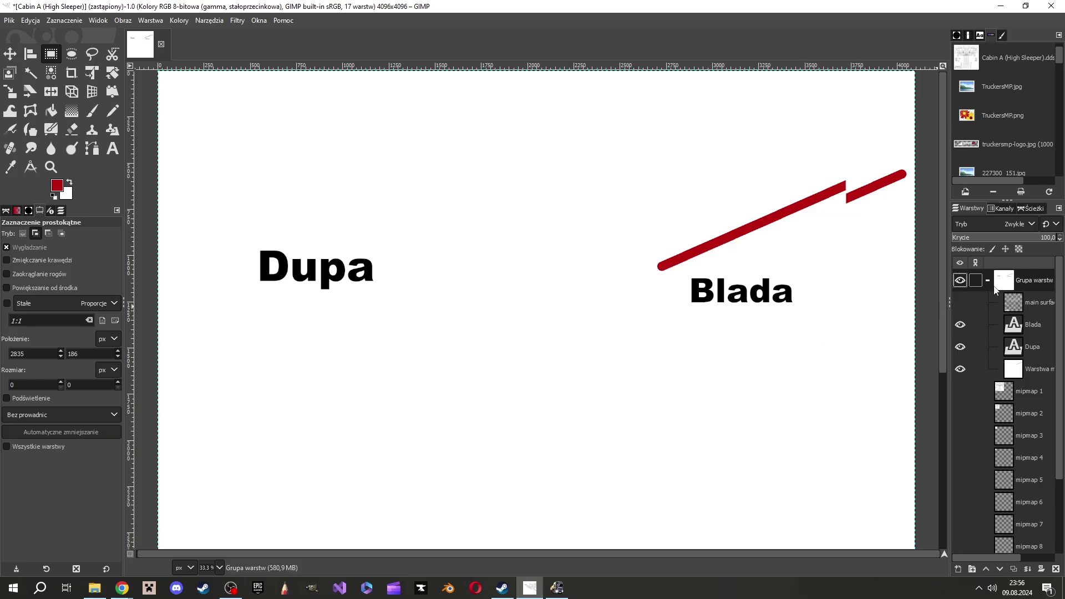
{"action": "left_click", "coordinate": [14, 21]}
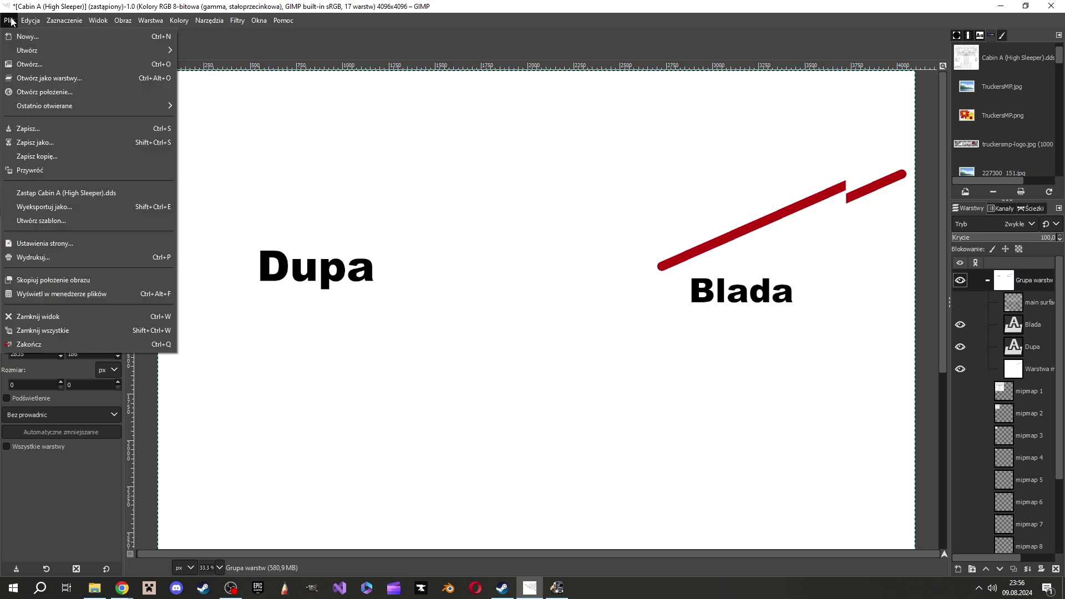
{"action": "left_click", "coordinate": [62, 195]}
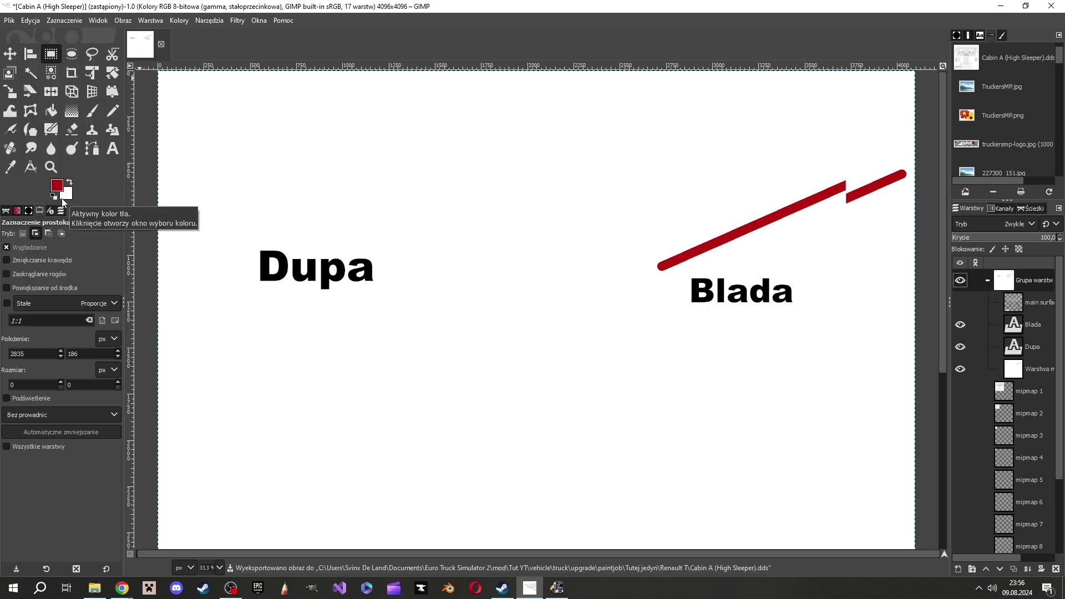
{"action": "left_click", "coordinate": [557, 587]}
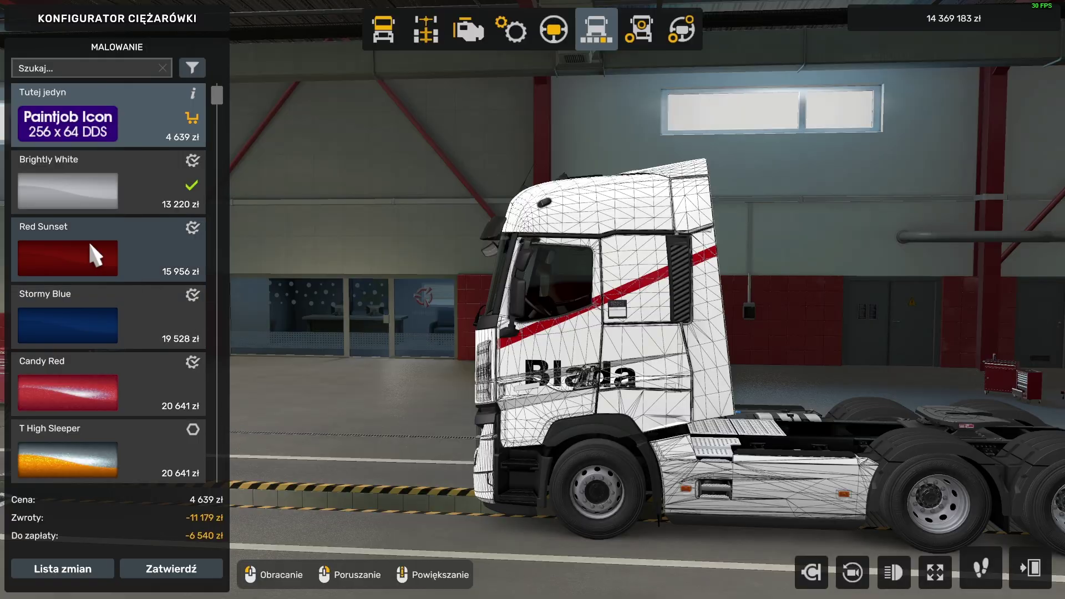
Reapply Tutej jedyn, orbit the truck and trailer to check both cab sides, then leave the configurator
{"action": "left_click", "coordinate": [65, 194]}
{"action": "left_click", "coordinate": [67, 134]}
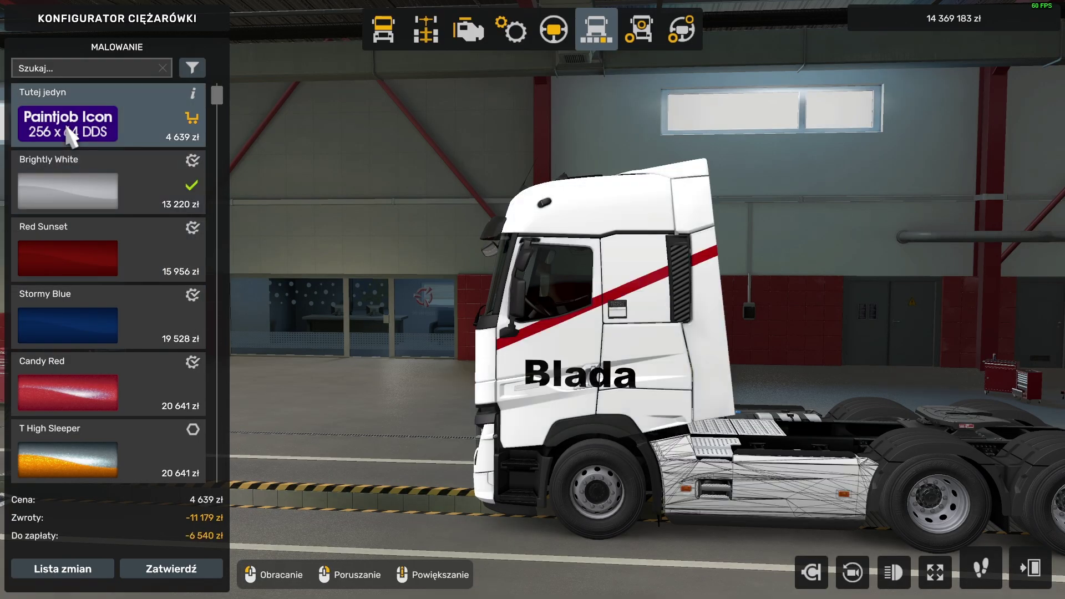
{"action": "left_click_drag", "start_coordinate": [610, 349], "coordinate": [870, 420]}
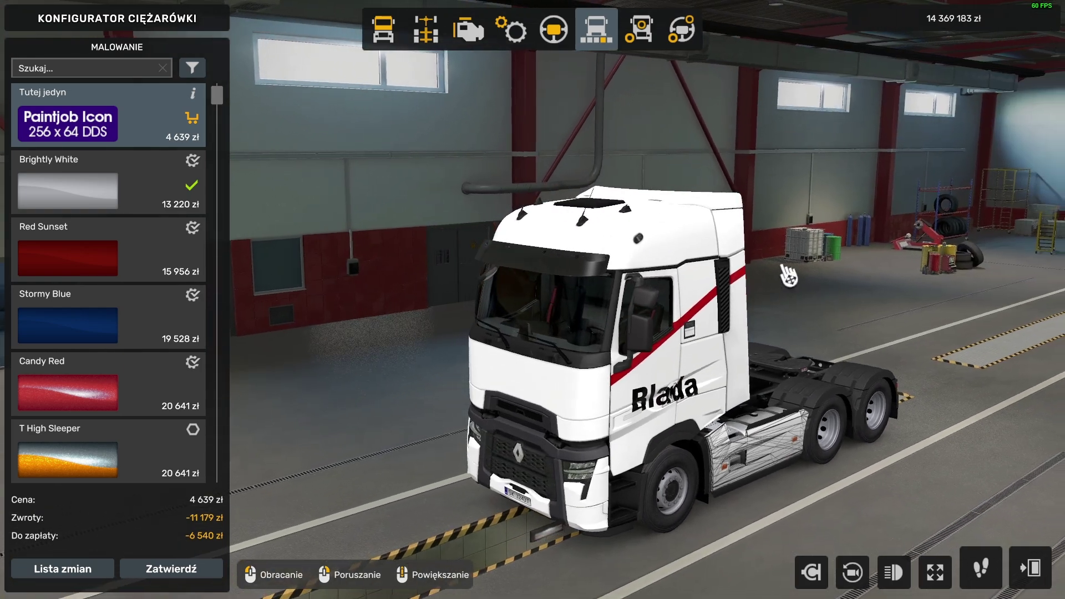
{"action": "left_click", "coordinate": [813, 571]}
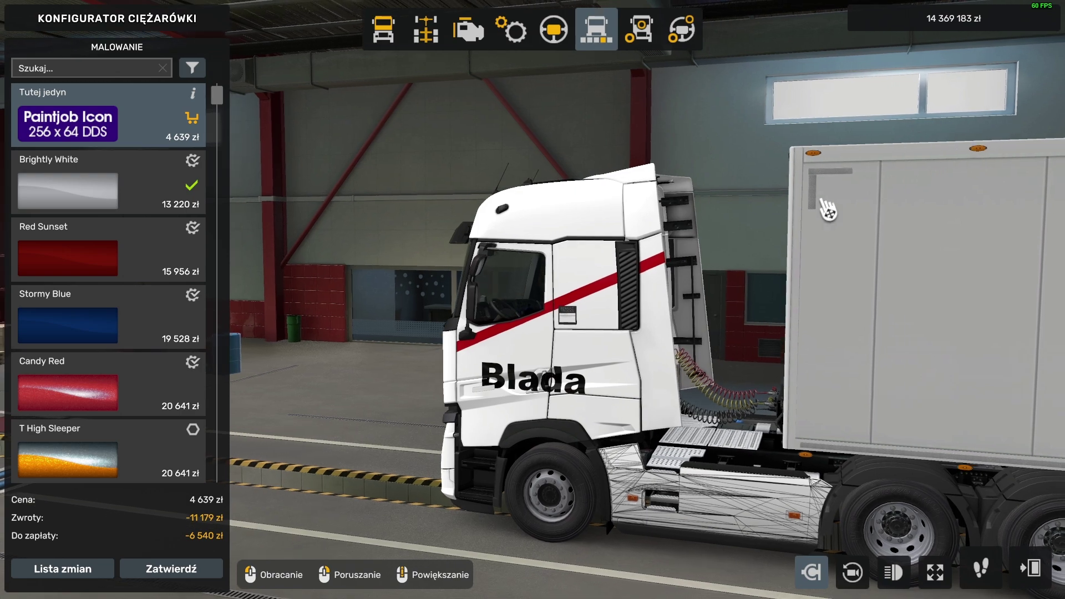
{"action": "left_click_drag", "start_coordinate": [708, 301], "coordinate": [888, 308]}
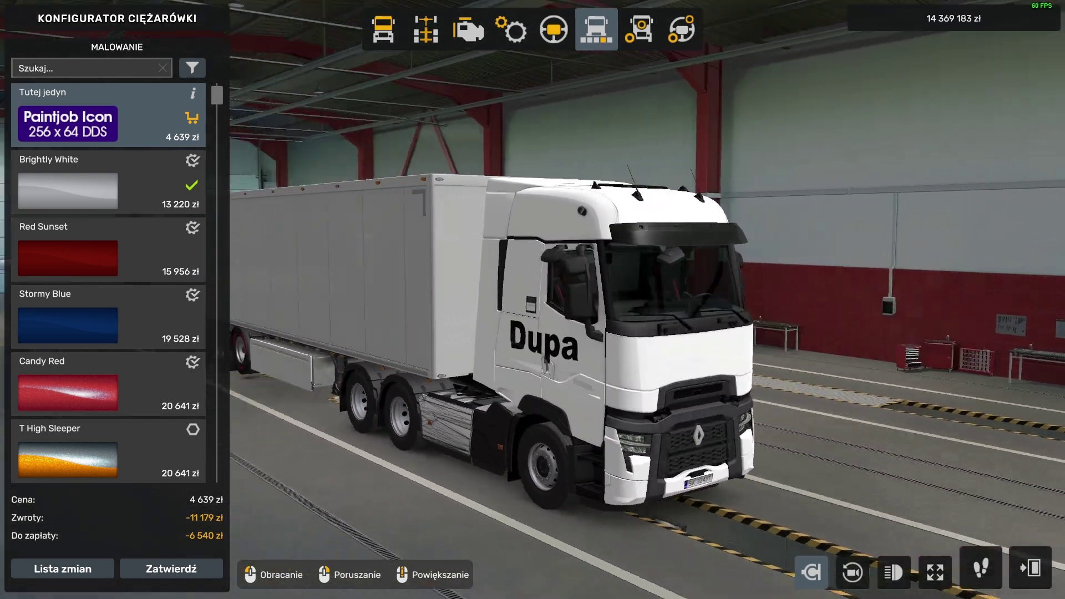
{"action": "left_click_drag", "start_coordinate": [888, 308], "coordinate": [405, 374]}
{"action": "left_click_drag", "start_coordinate": [599, 388], "coordinate": [465, 391]}
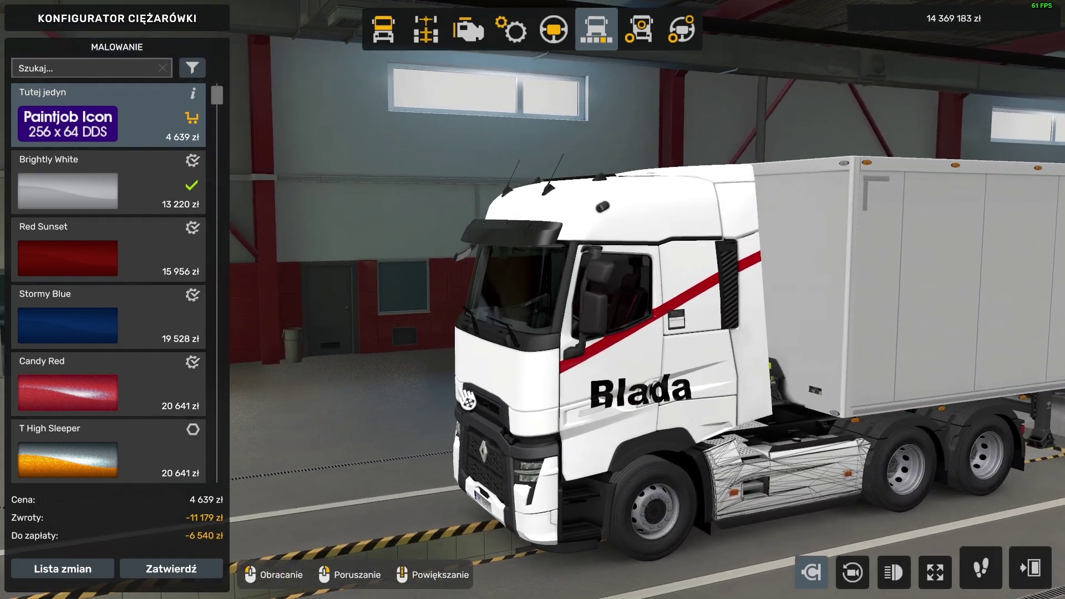
{"action": "key", "text": "Escape"}
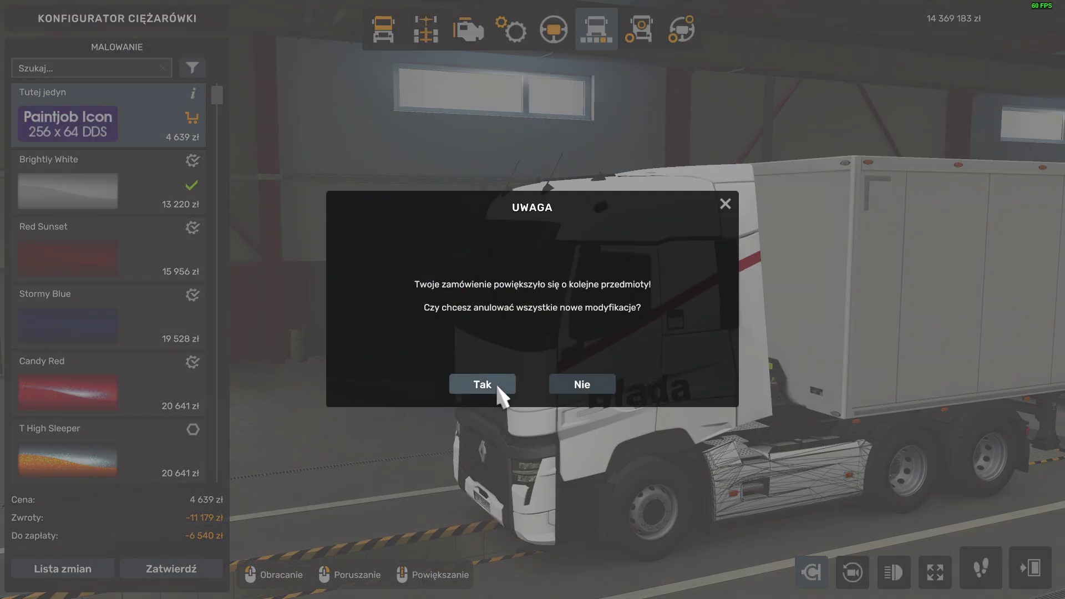
Discard the configurator changes and quit Euro Truck Simulator 2, cancelling progress synchronisation
{"action": "left_click", "coordinate": [499, 388]}
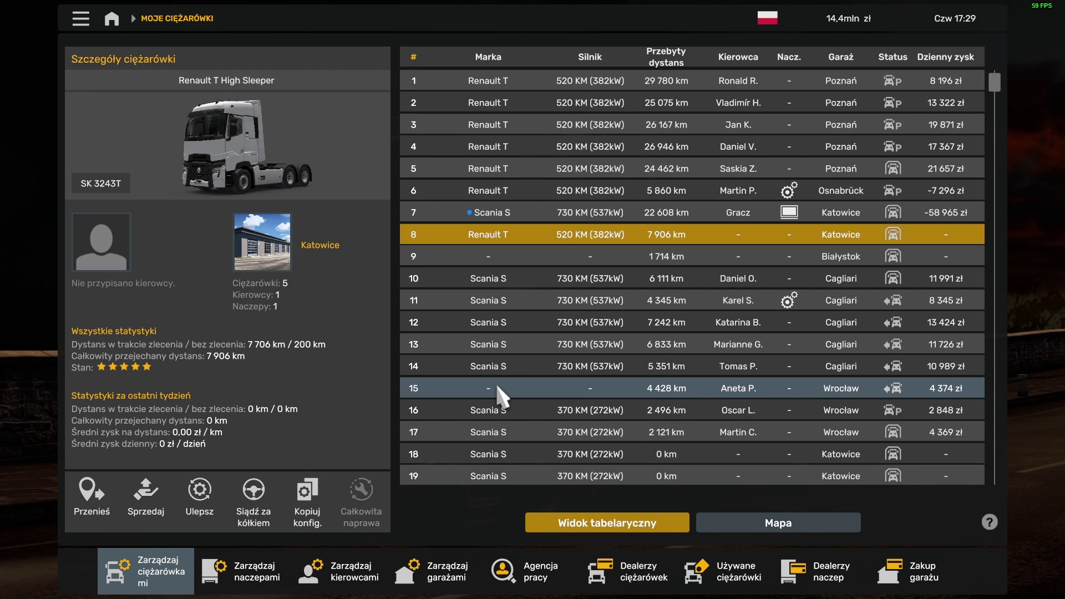
{"action": "key", "text": "Escape"}
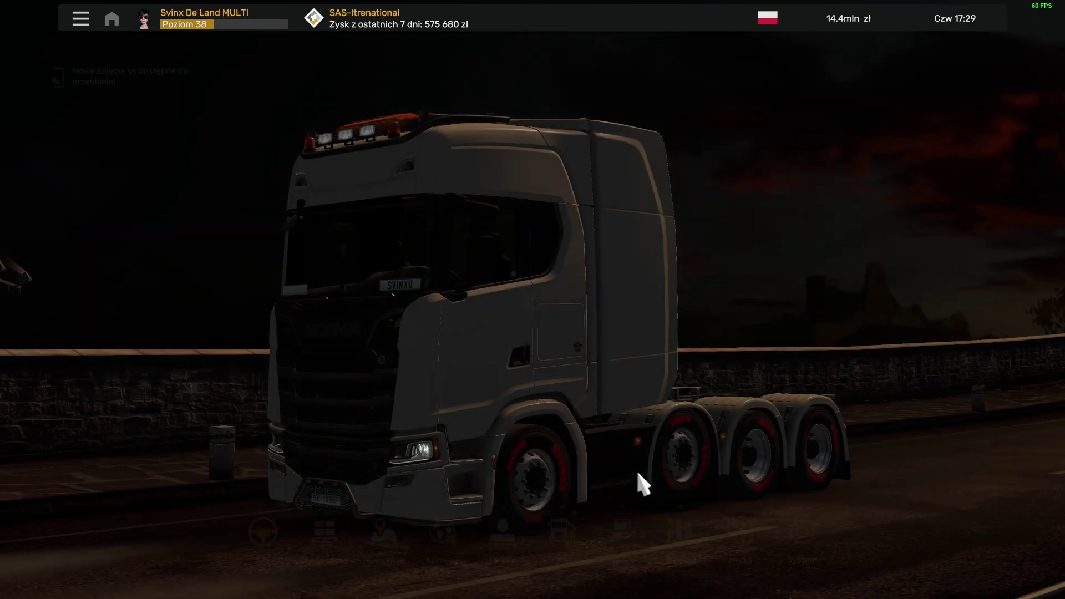
{"action": "mouse_move", "coordinate": [816, 551]}
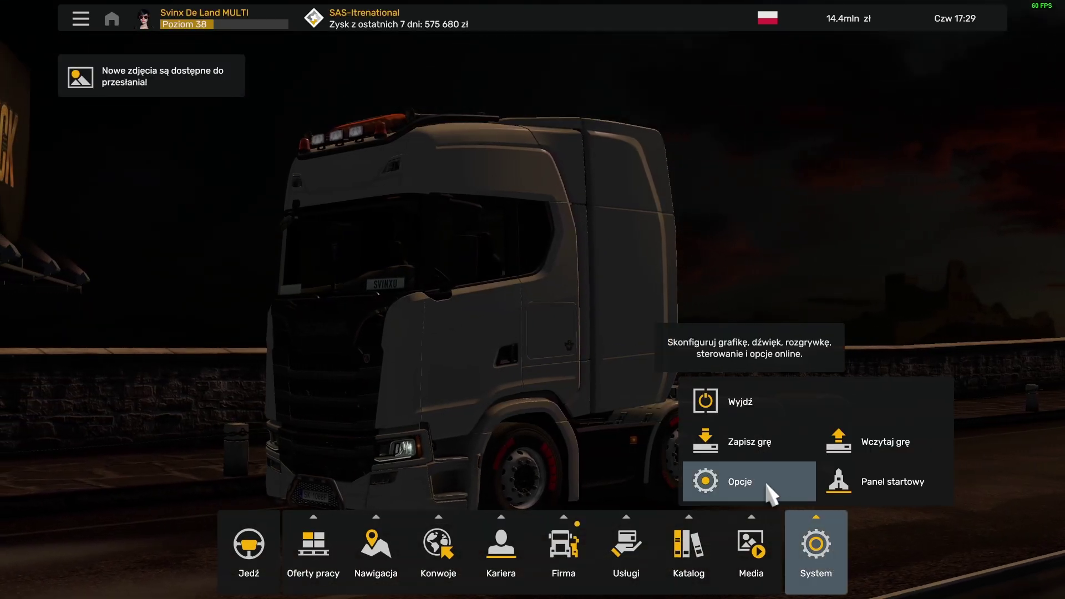
{"action": "left_click", "coordinate": [738, 405]}
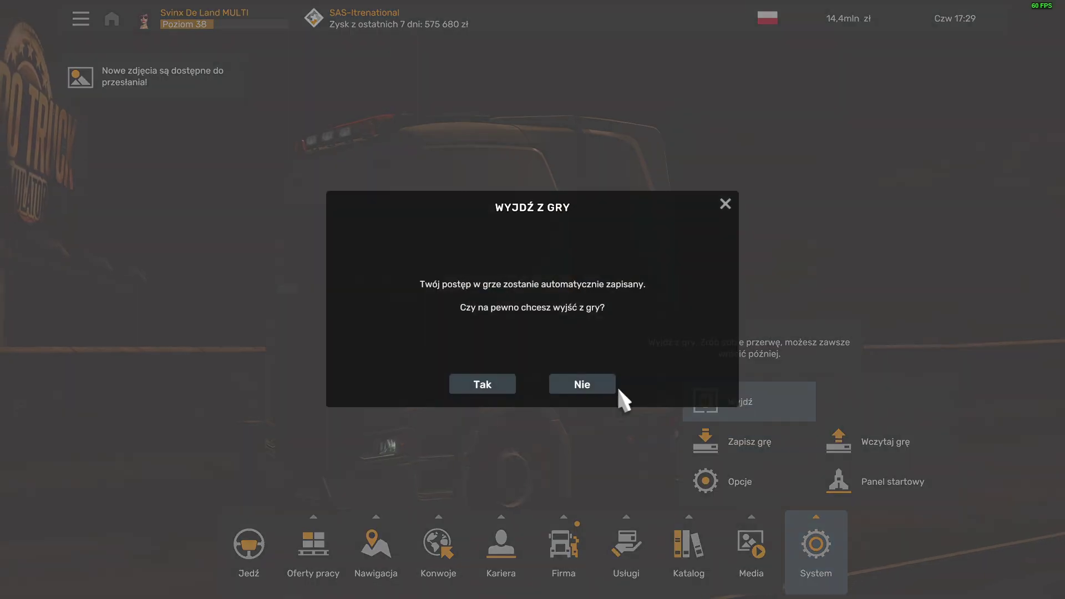
{"action": "left_click", "coordinate": [502, 383]}
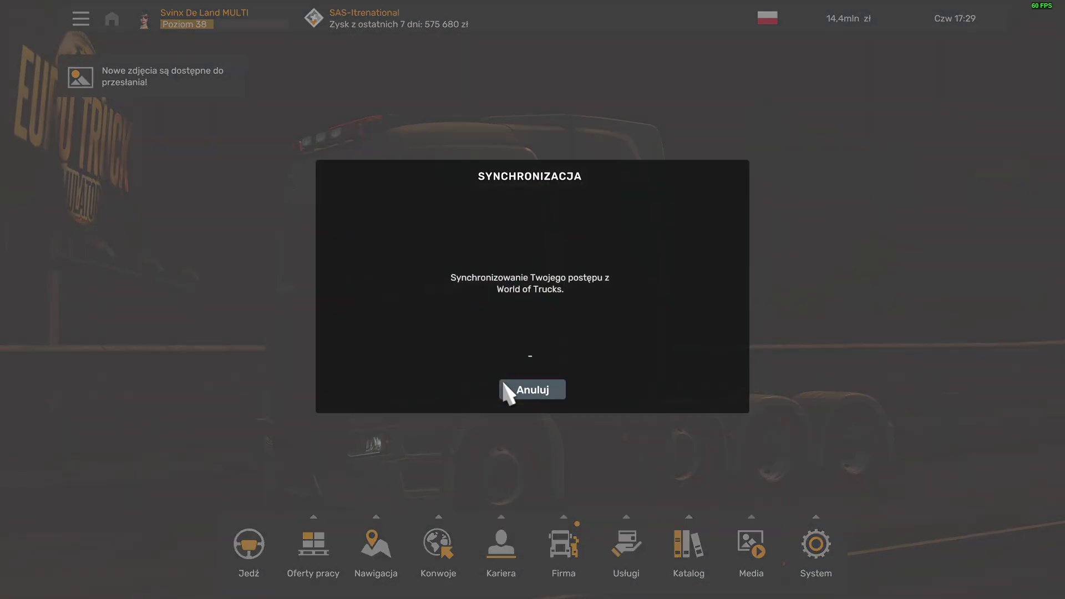
{"action": "left_click", "coordinate": [510, 388]}
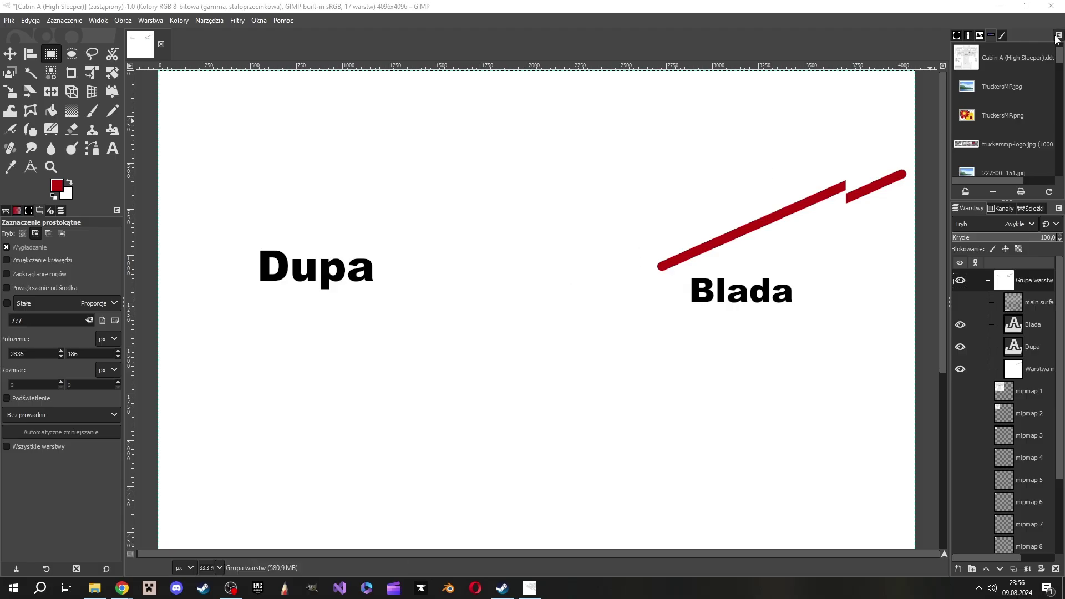
Quit GIMP without saving and open Tutej jedyn Icon.dds from Tut YT > material > ui > accessory
{"action": "left_click", "coordinate": [1051, 6]}
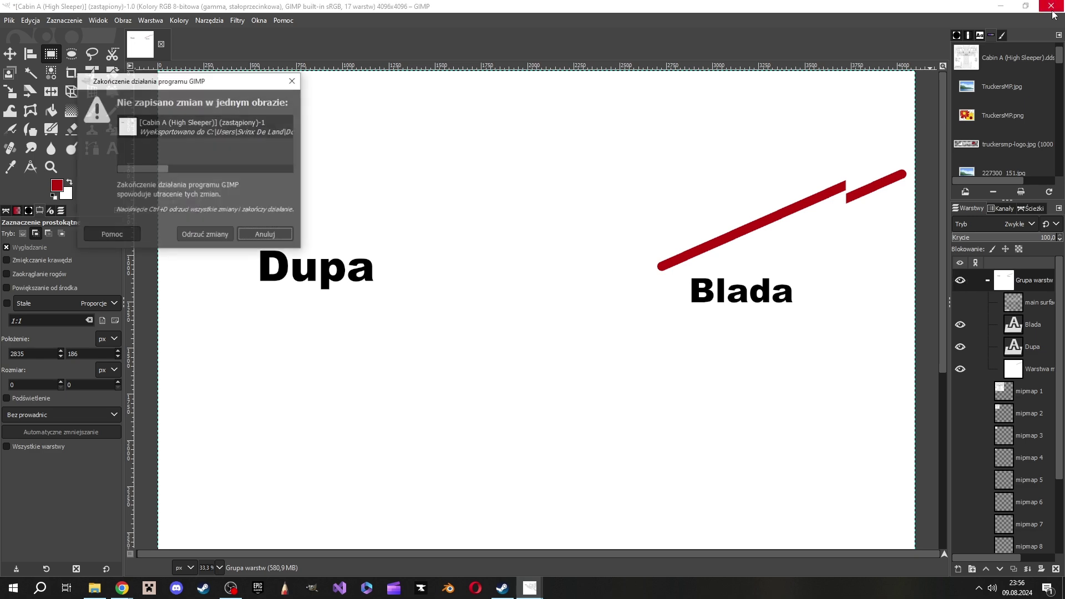
{"action": "left_click", "coordinate": [227, 235]}
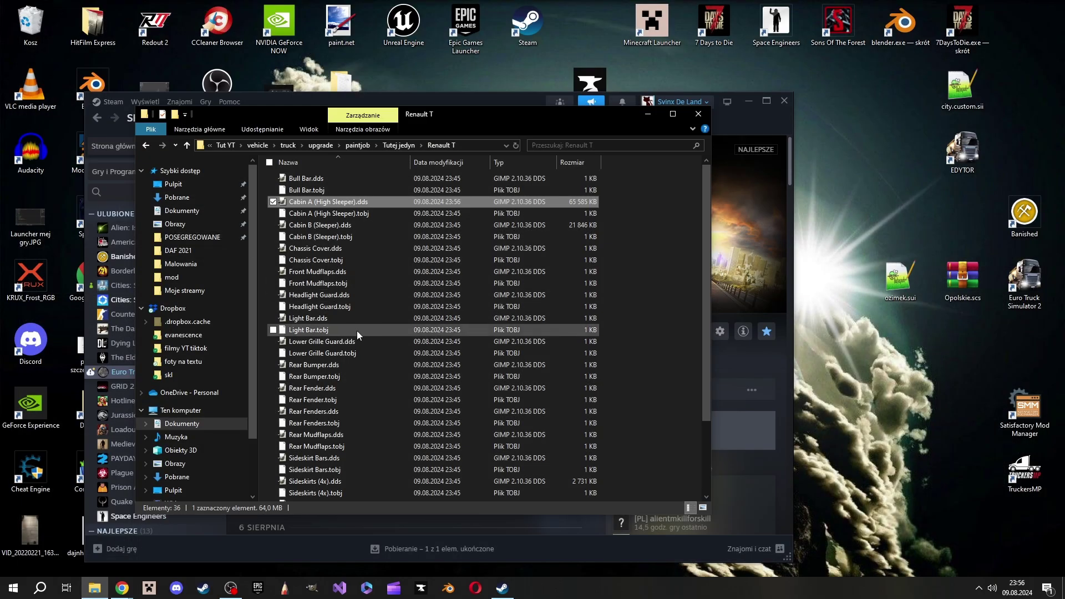
{"action": "key", "text": "BackSpace"}
{"action": "key", "text": "BackSpace"}
{"action": "key", "text": "BackSpace"}
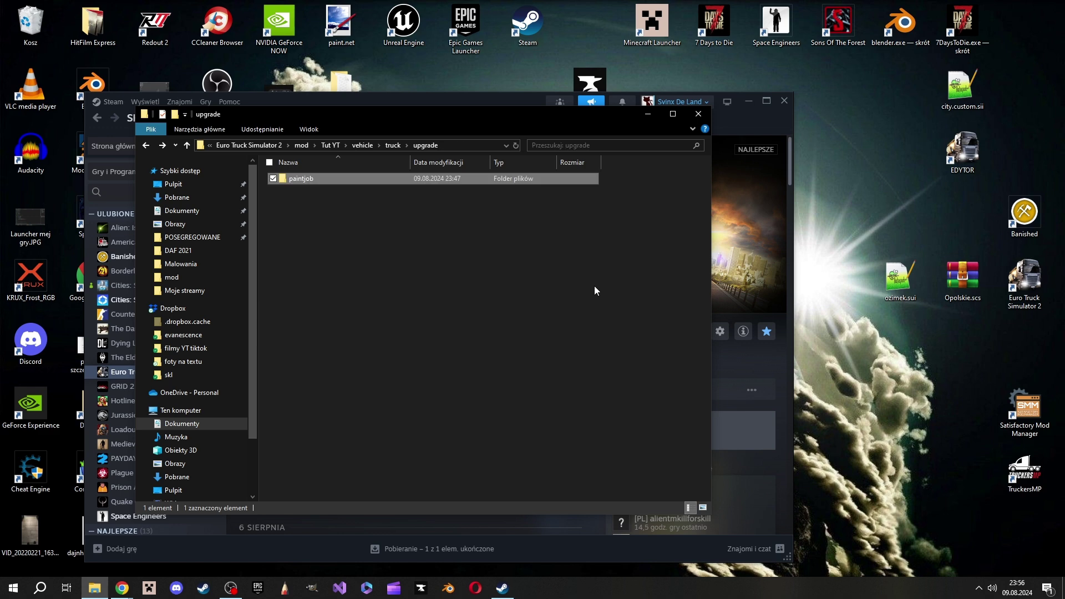
{"action": "key", "text": "BackSpace"}
{"action": "key", "text": "BackSpace"}
{"action": "key", "text": "BackSpace"}
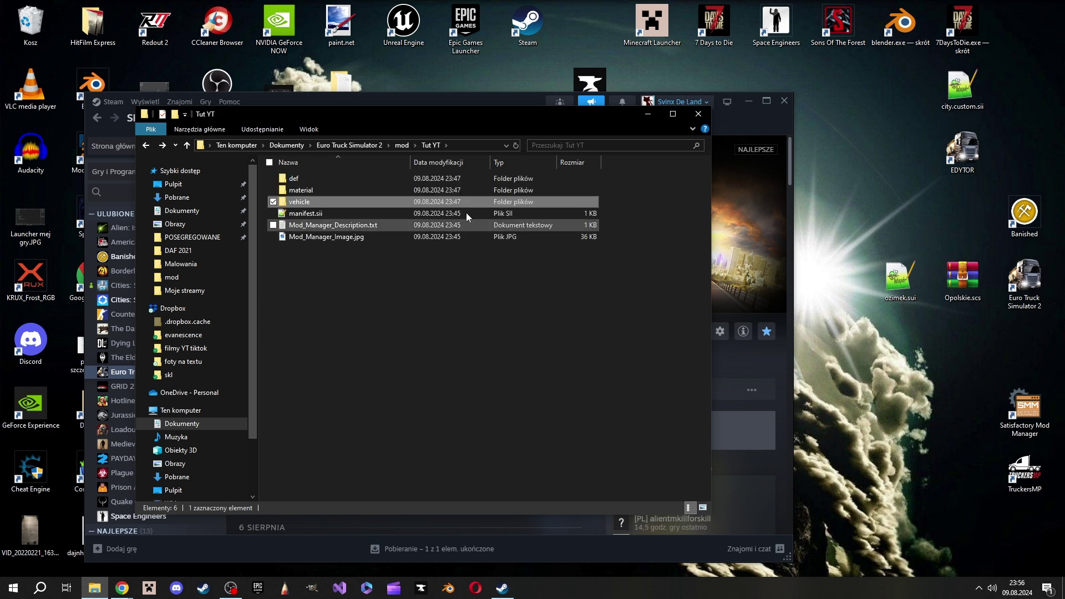
{"action": "left_click", "coordinate": [329, 191]}
{"action": "double_click", "coordinate": [328, 191]}
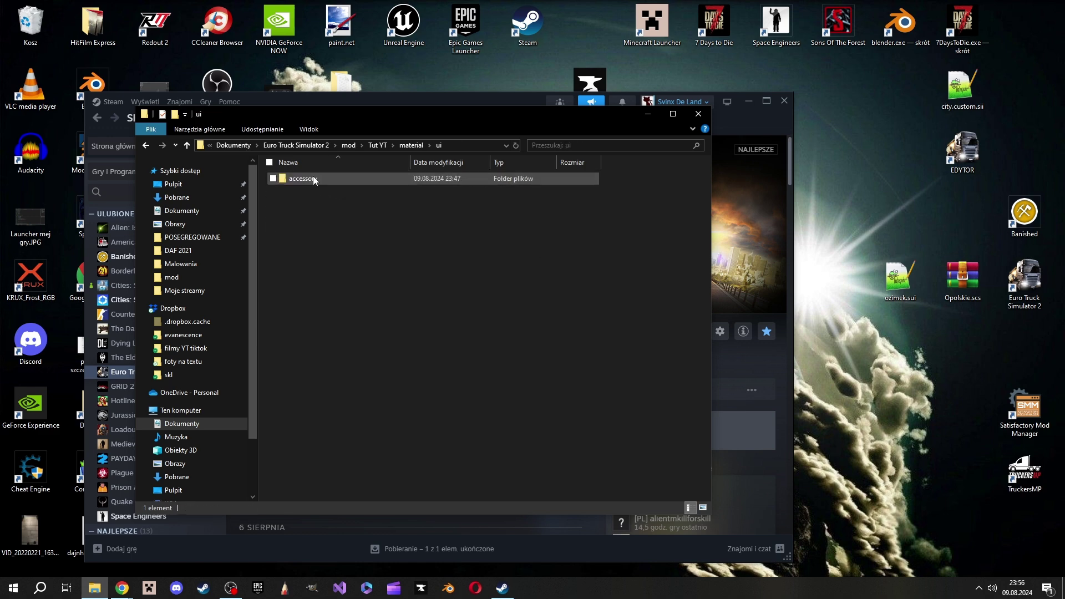
{"action": "double_click", "coordinate": [313, 175]}
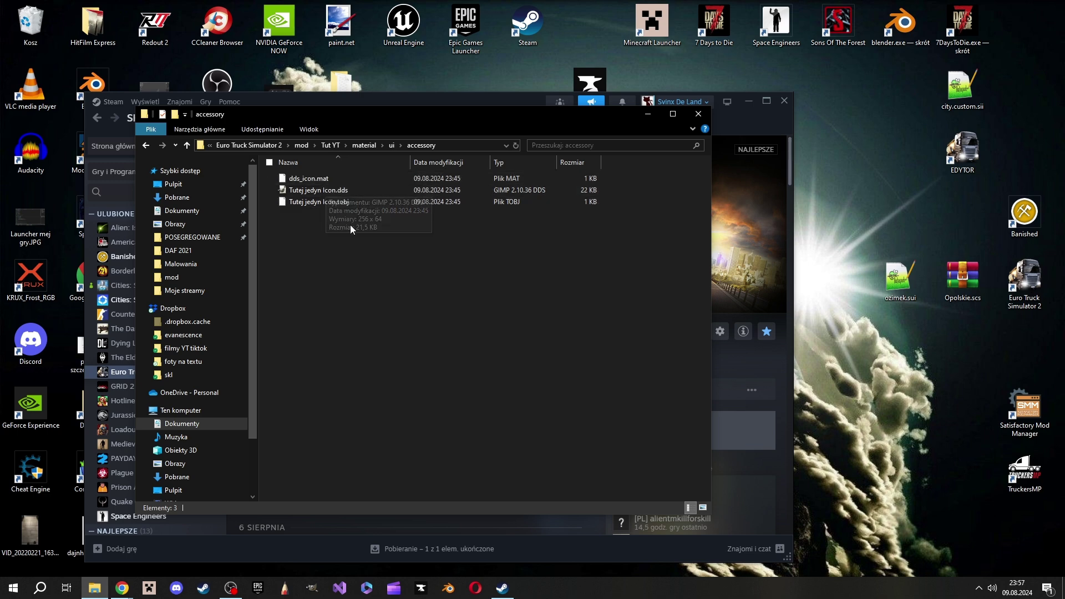
{"action": "left_click", "coordinate": [324, 193]}
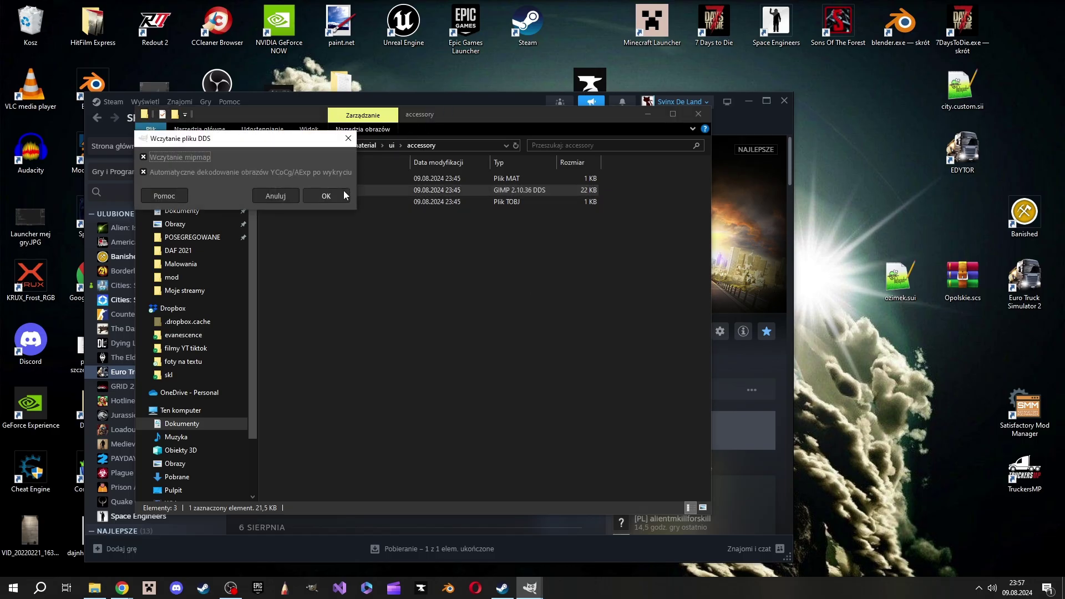
Load the icon, zoom to 400 %, and delete the purple placeholder label leaving a transparent 256x64 canvas
{"action": "left_click", "coordinate": [345, 195]}
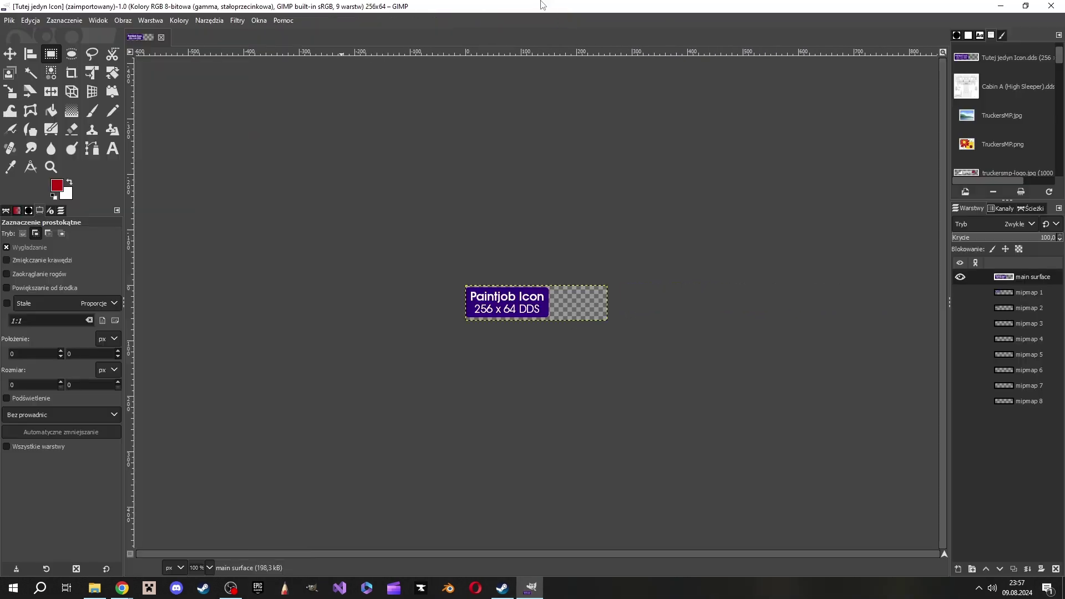
{"action": "left_click", "coordinate": [210, 567]}
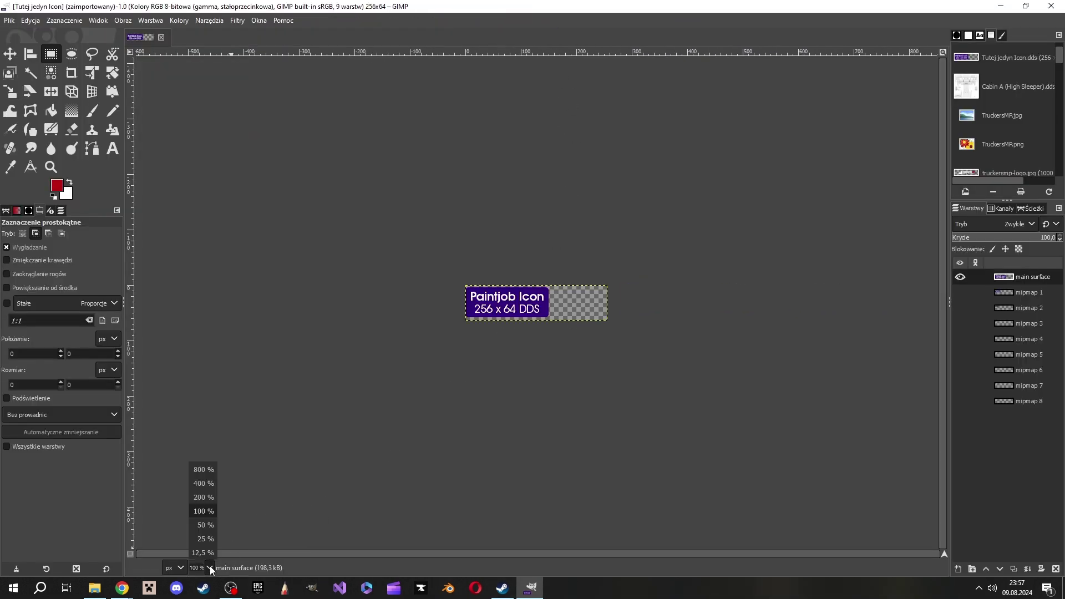
{"action": "left_click", "coordinate": [201, 488]}
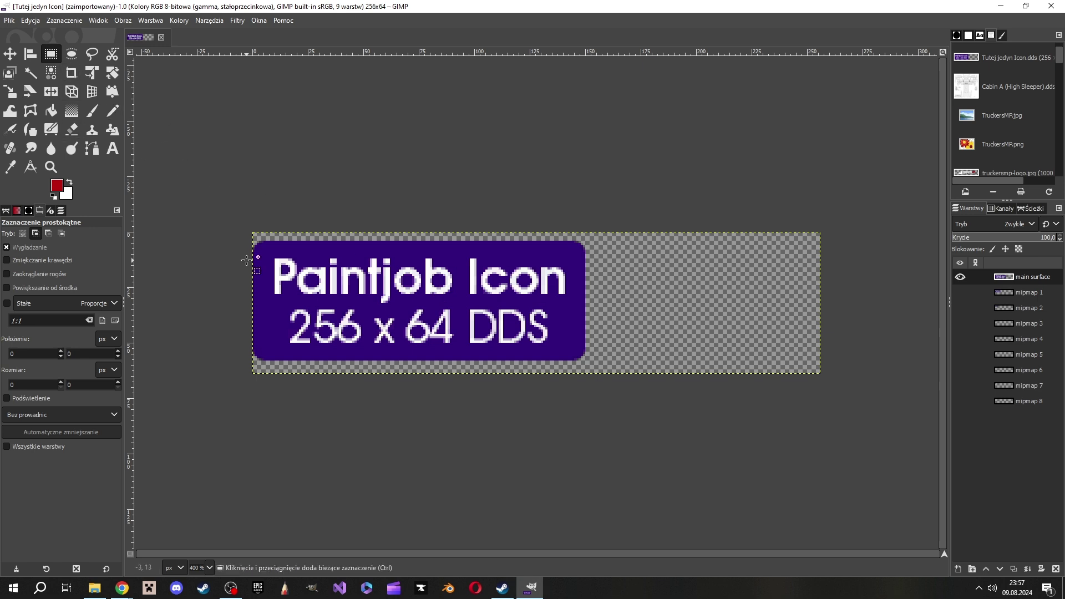
{"action": "left_click_drag", "start_coordinate": [252, 240], "coordinate": [585, 361]}
{"action": "right_click", "coordinate": [560, 348]}
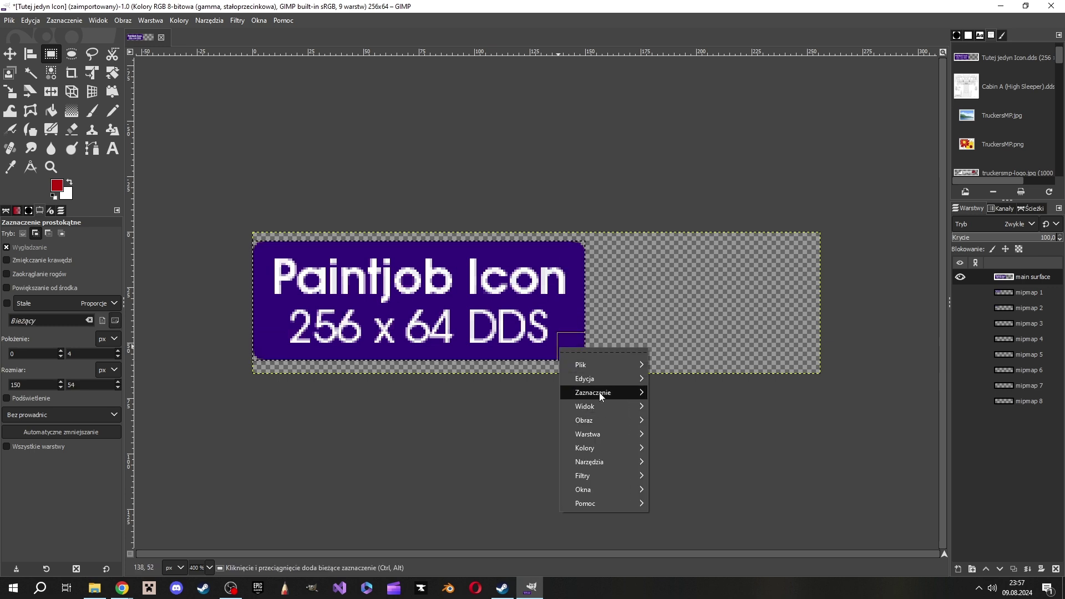
{"action": "left_click", "coordinate": [684, 367]}
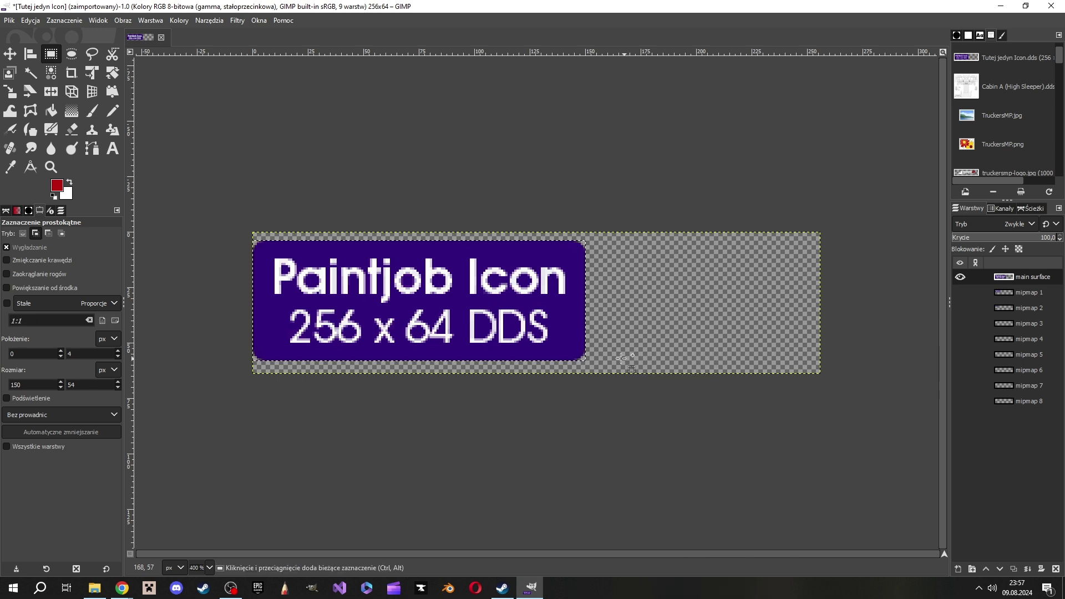
{"action": "right_click", "coordinate": [564, 320]}
{"action": "mouse_move", "coordinate": [601, 366]}
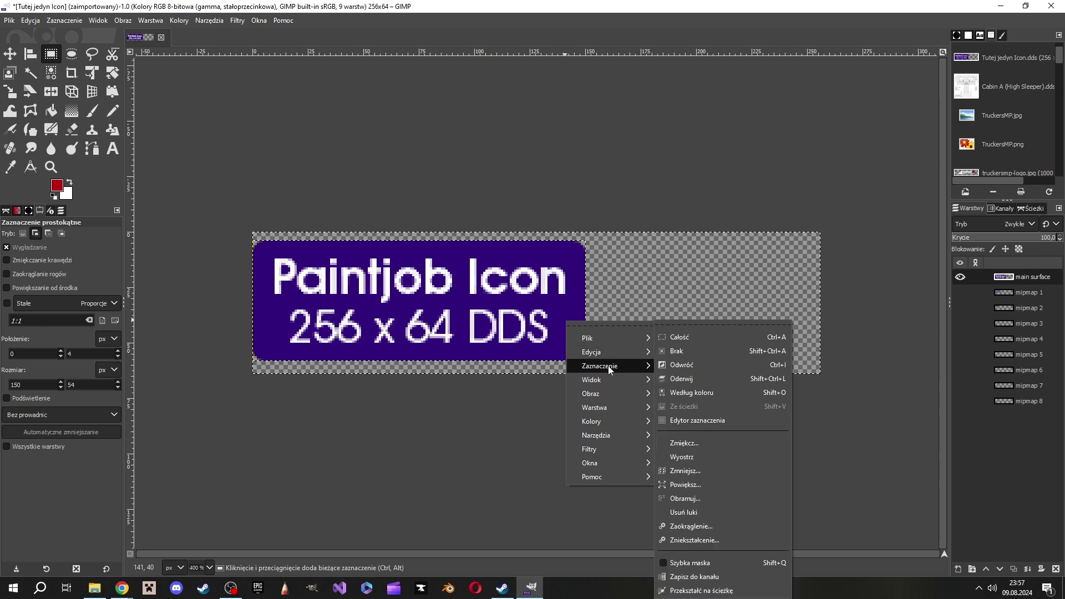
{"action": "left_click", "coordinate": [671, 367]}
{"action": "key", "text": "Delete"}
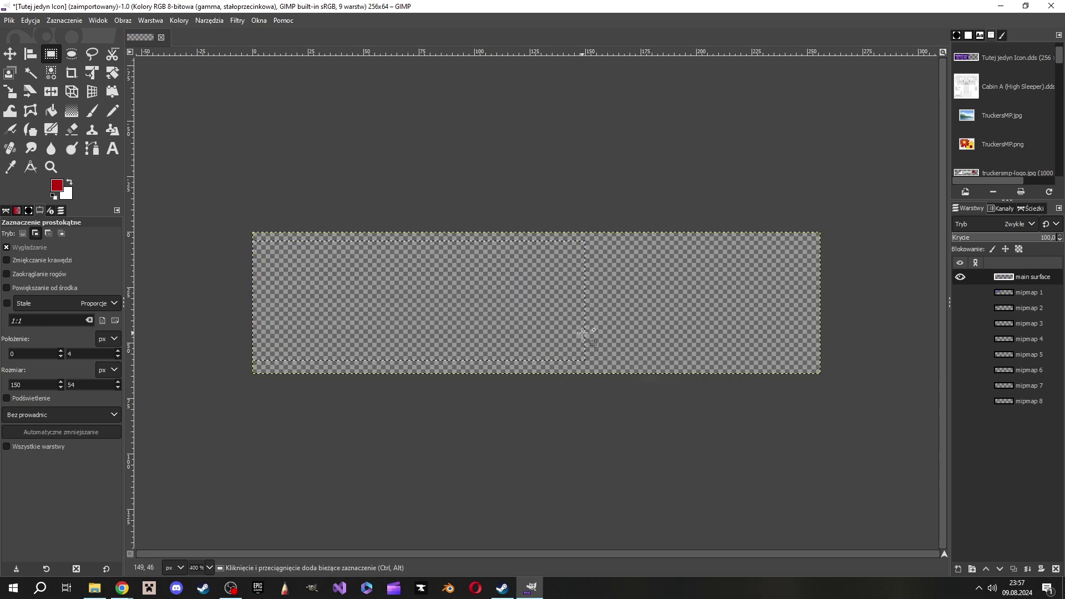
{"action": "left_click", "coordinate": [113, 150]}
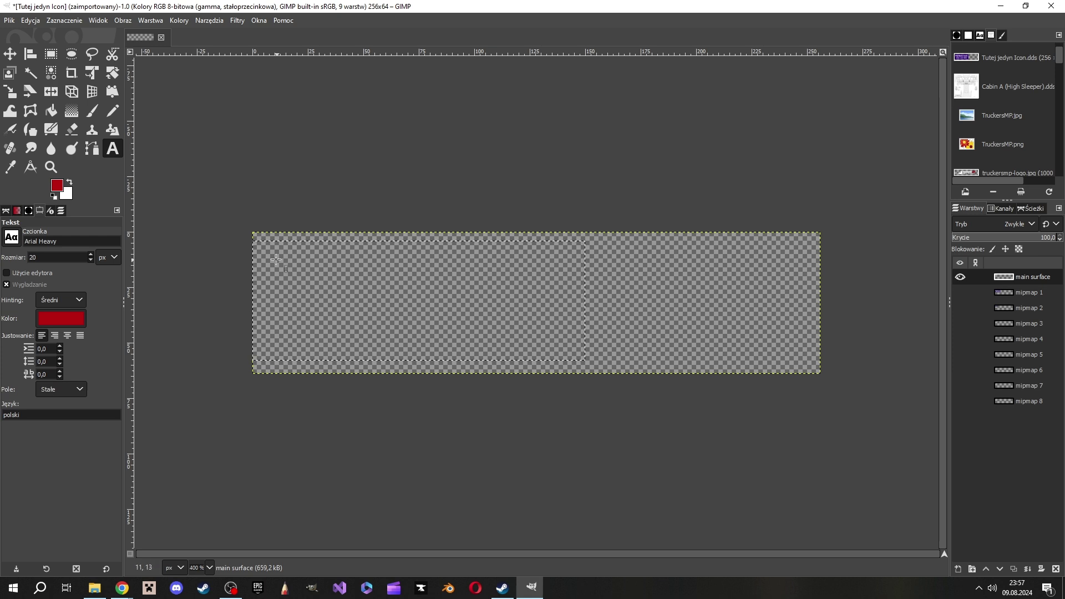
Write 'Dupa Blada' on the icon with a smaller size-11 'By Svinxu' line beneath
{"action": "mouse_move", "coordinate": [268, 255]}
{"action": "left_mouse_down"}
{"action": "mouse_move", "coordinate": [553, 361]}
{"action": "mouse_move", "coordinate": [571, 356]}
{"action": "left_mouse_up"}
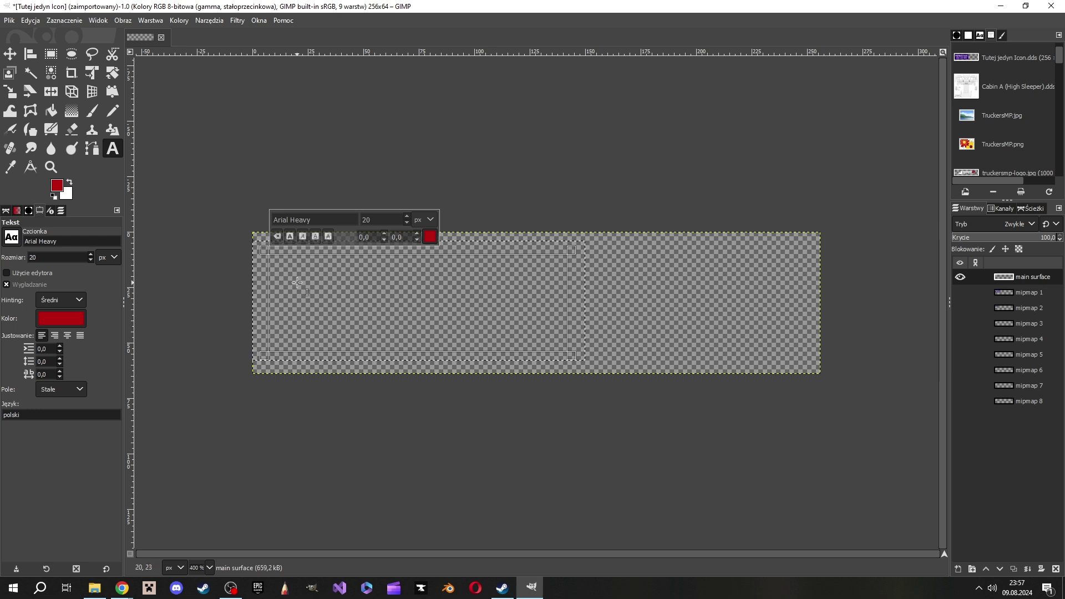
{"action": "type", "text": "D"}
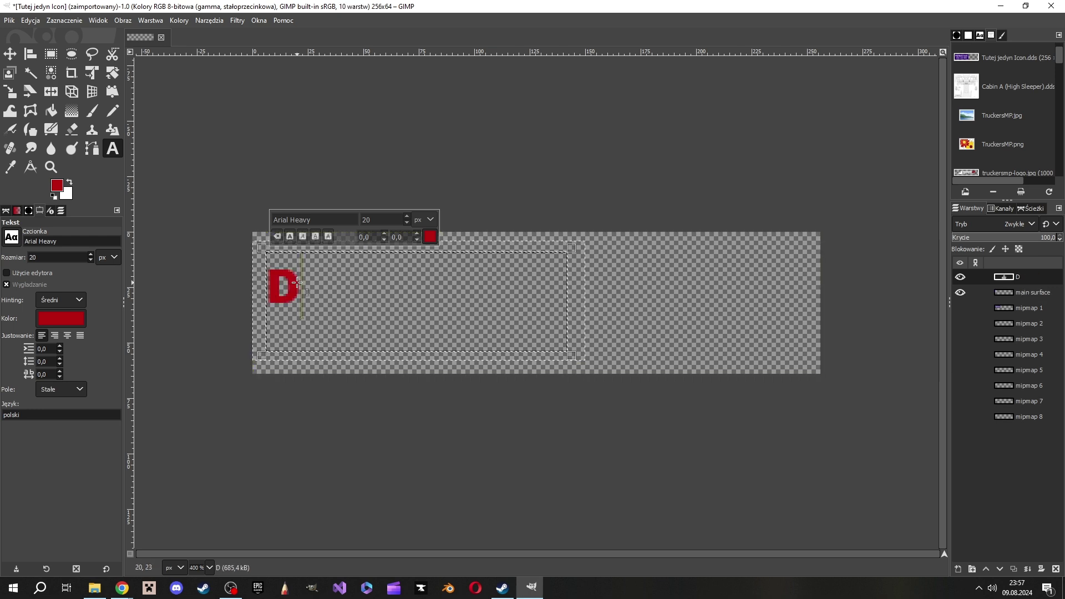
{"action": "type", "text": "u"}
{"action": "type", "text": "pa B"}
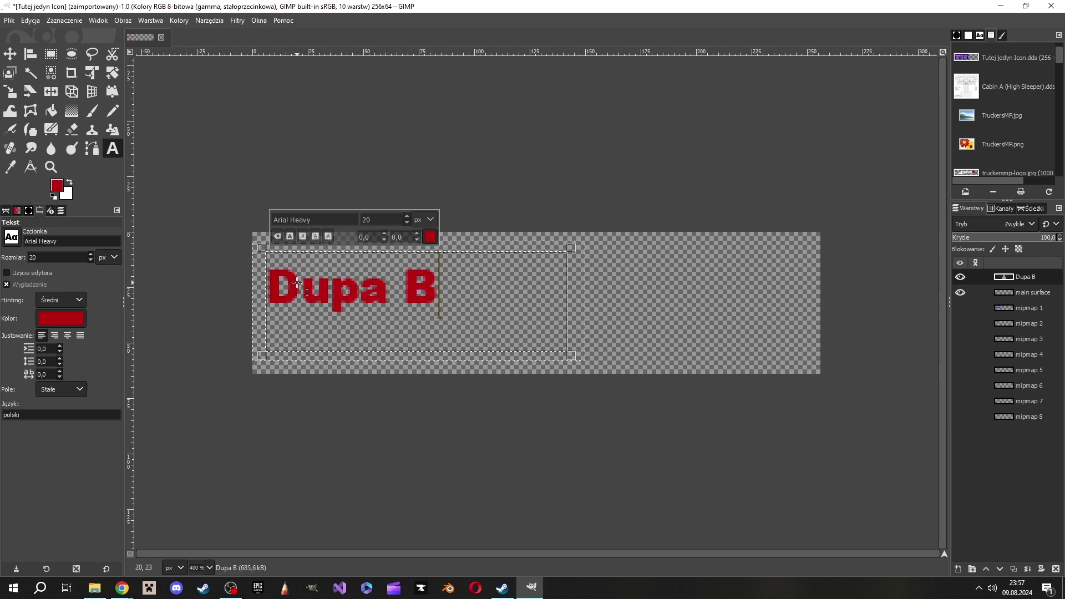
{"action": "type", "text": "lada"}
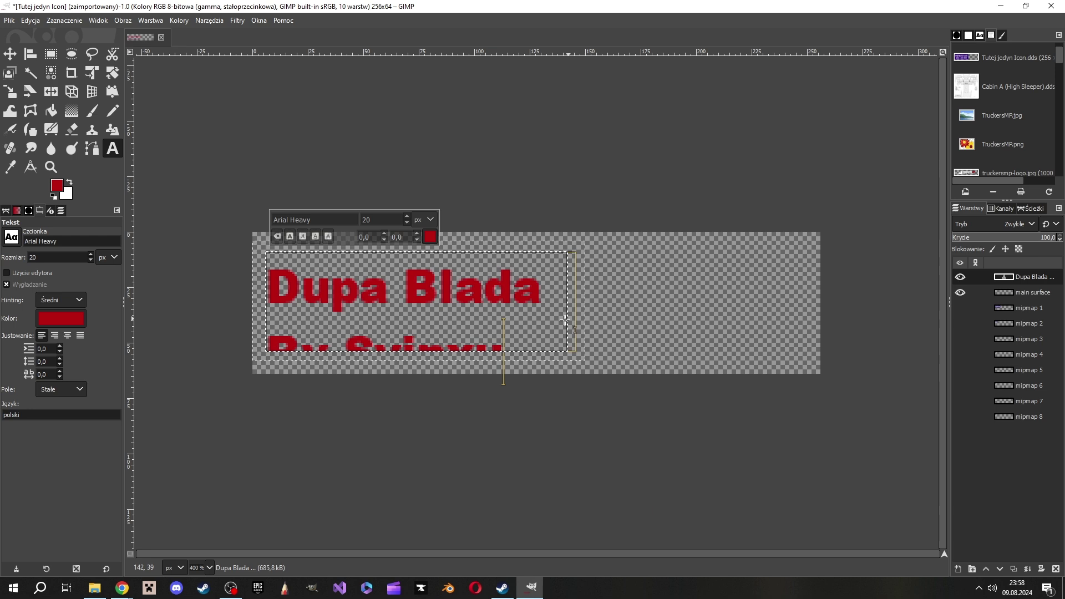
{"action": "left_click_drag", "start_coordinate": [509, 335], "coordinate": [259, 337]}
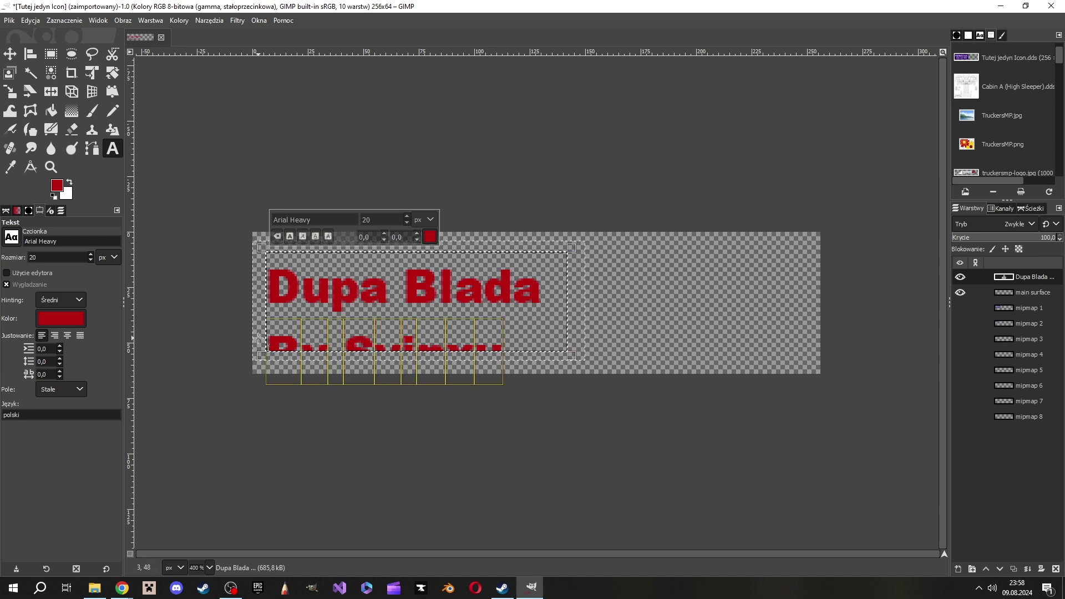
{"action": "scroll", "coordinate": [408, 224], "scroll_direction": "down", "scroll_amount": 8}
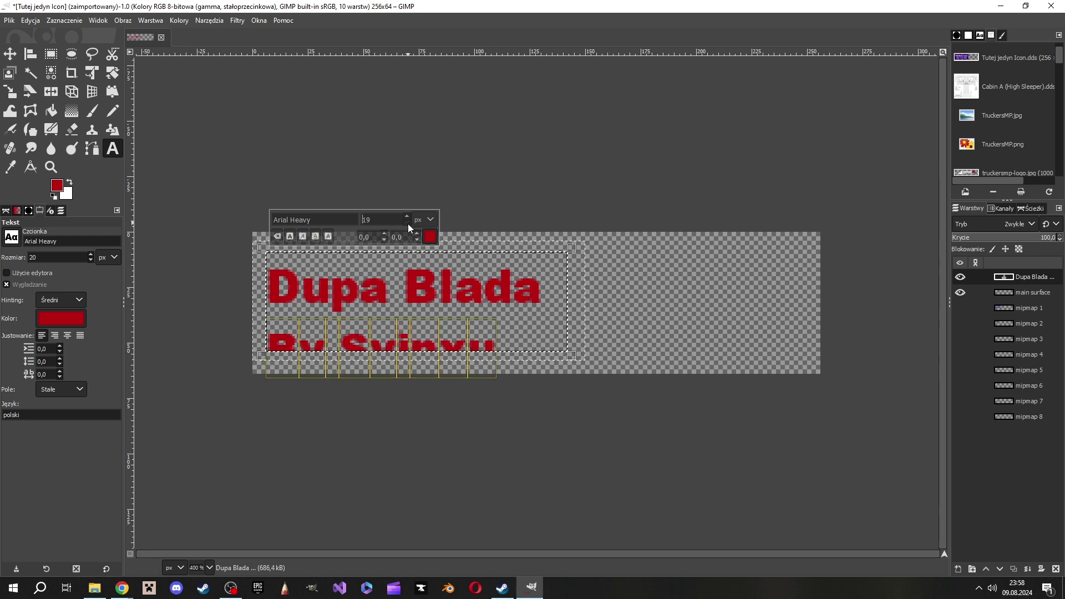
{"action": "scroll", "coordinate": [408, 224], "scroll_direction": "down", "scroll_amount": 8}
{"action": "scroll", "coordinate": [407, 217], "scroll_direction": "up", "scroll_amount": 3}
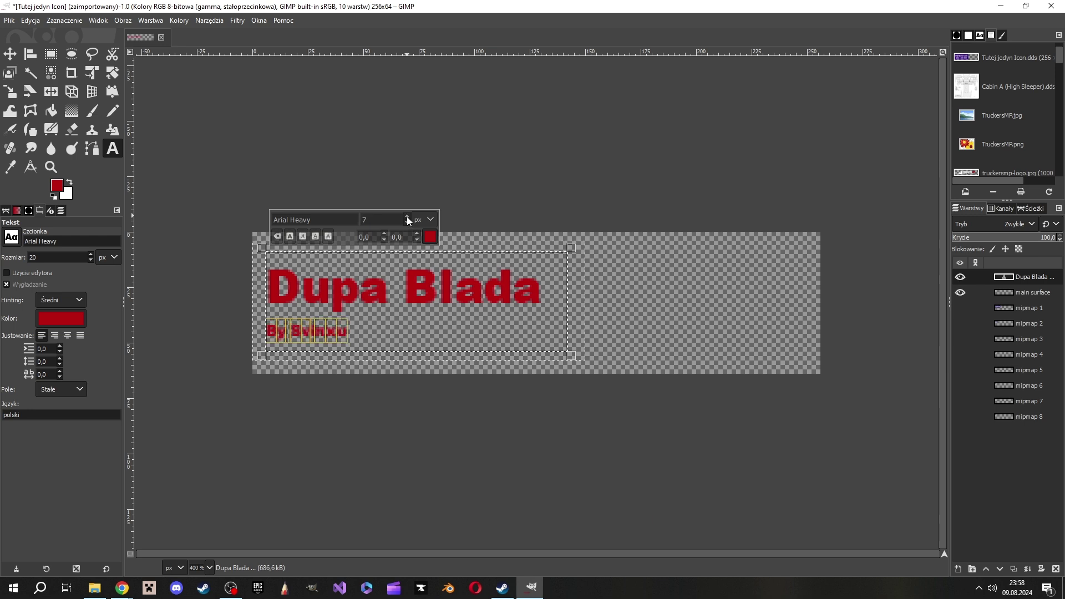
{"action": "scroll", "coordinate": [407, 217], "scroll_direction": "up", "scroll_amount": 3}
{"action": "scroll", "coordinate": [408, 216], "scroll_direction": "up", "scroll_amount": 1}
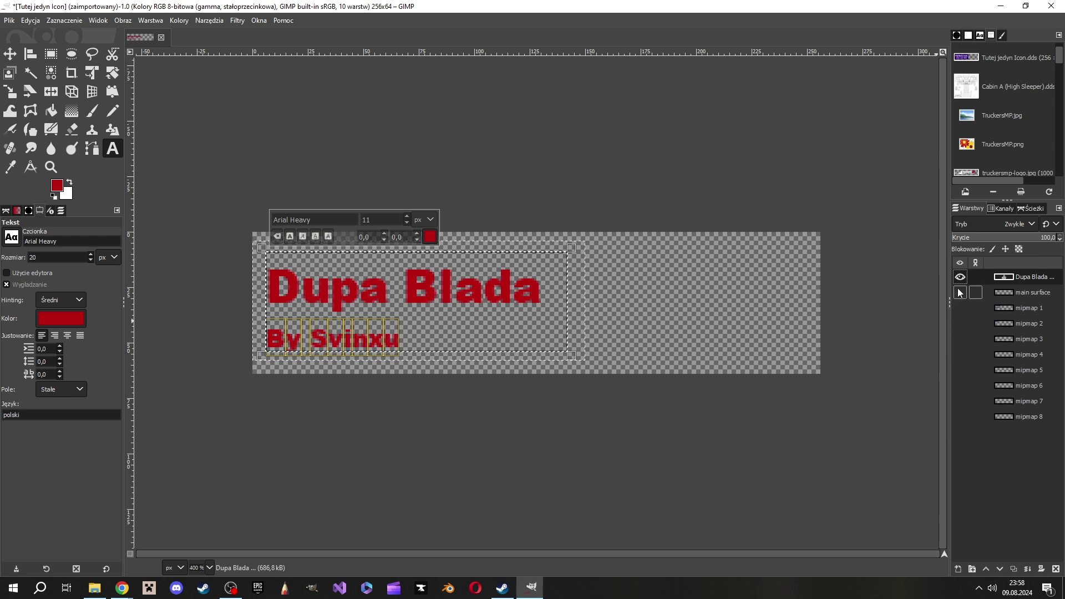
{"action": "left_click", "coordinate": [1003, 298]}
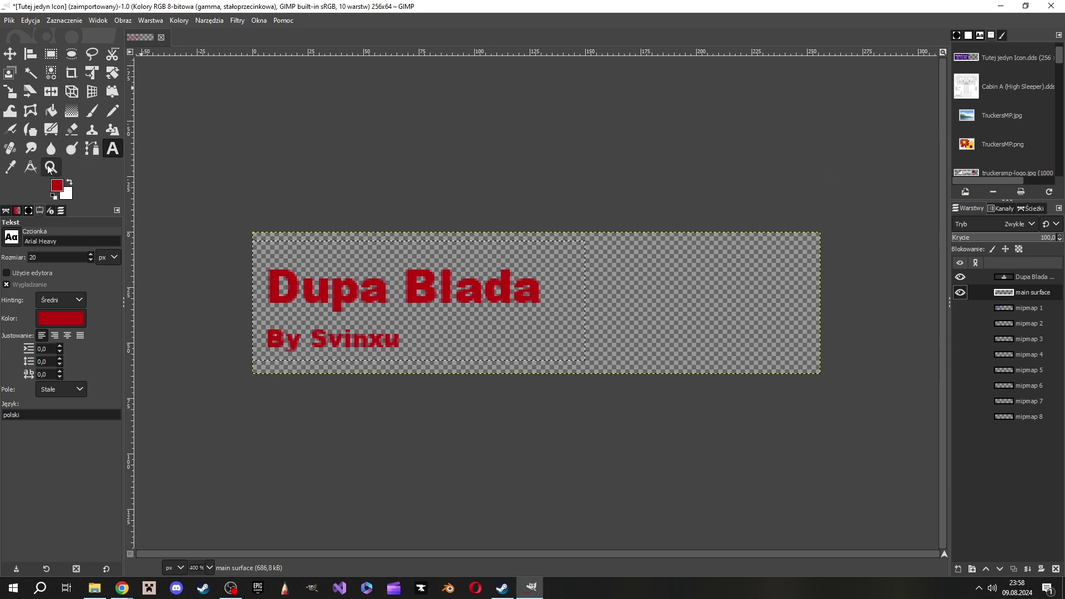
Set the foreground to light blue and bucket-fill the area behind the text
{"action": "left_click", "coordinate": [58, 187]}
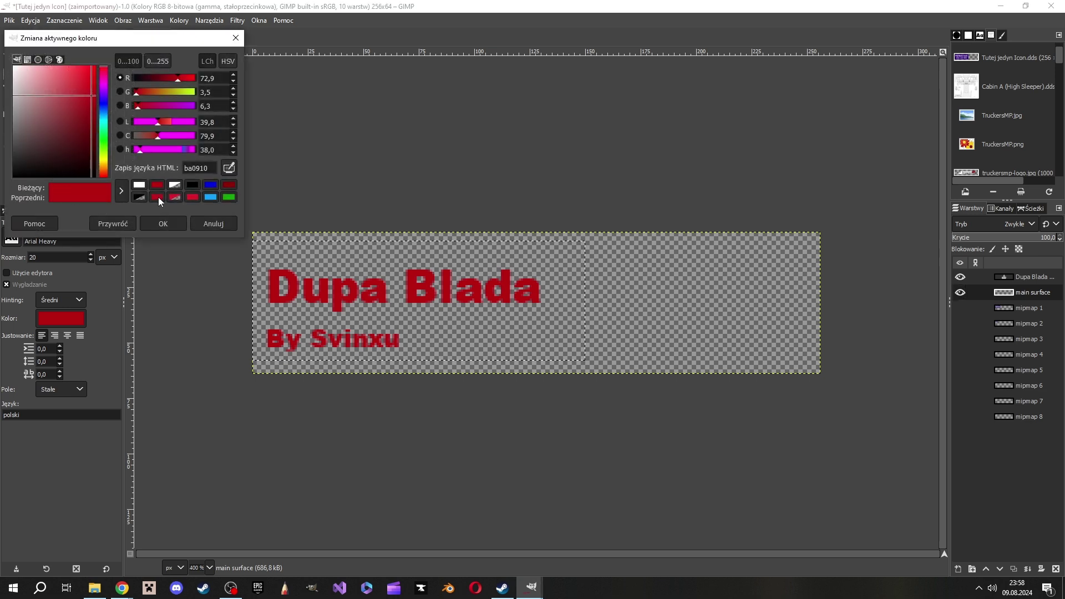
{"action": "left_click", "coordinate": [211, 198]}
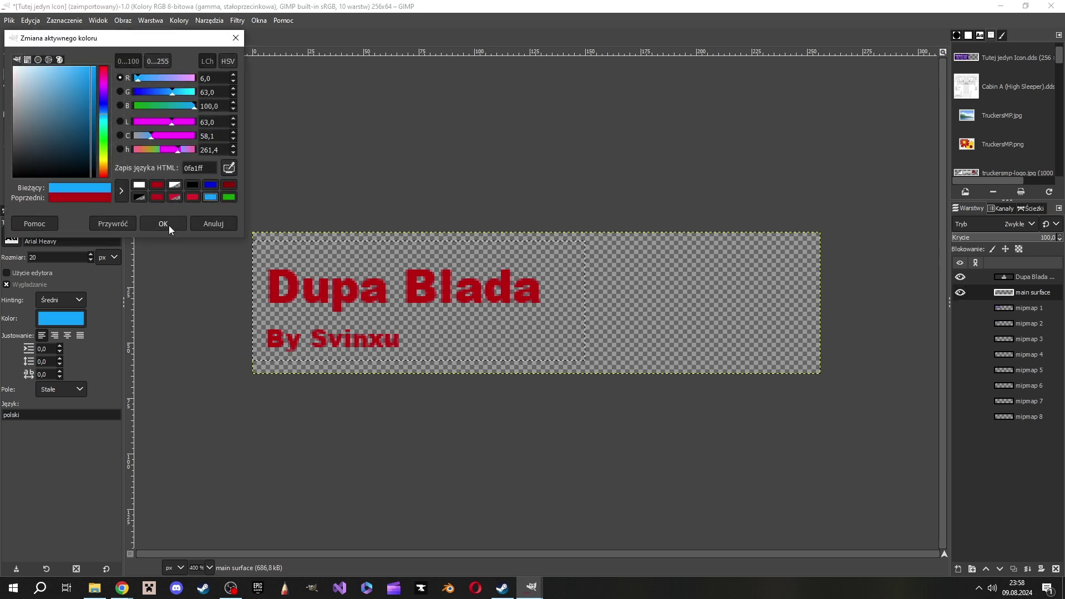
{"action": "left_click", "coordinate": [168, 225]}
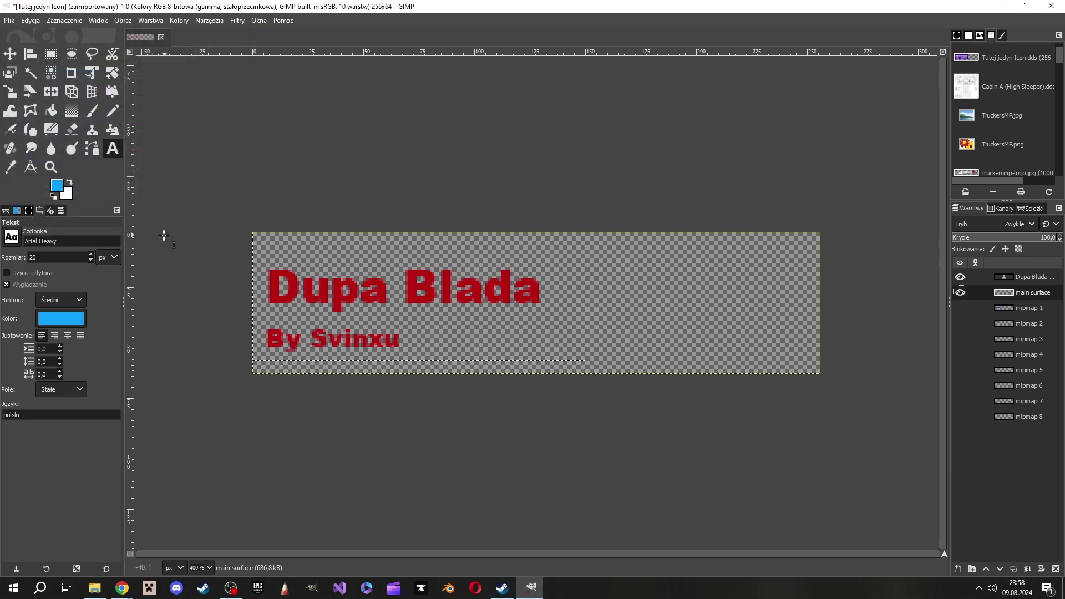
{"action": "left_click", "coordinate": [51, 111]}
{"action": "left_click", "coordinate": [556, 328]}
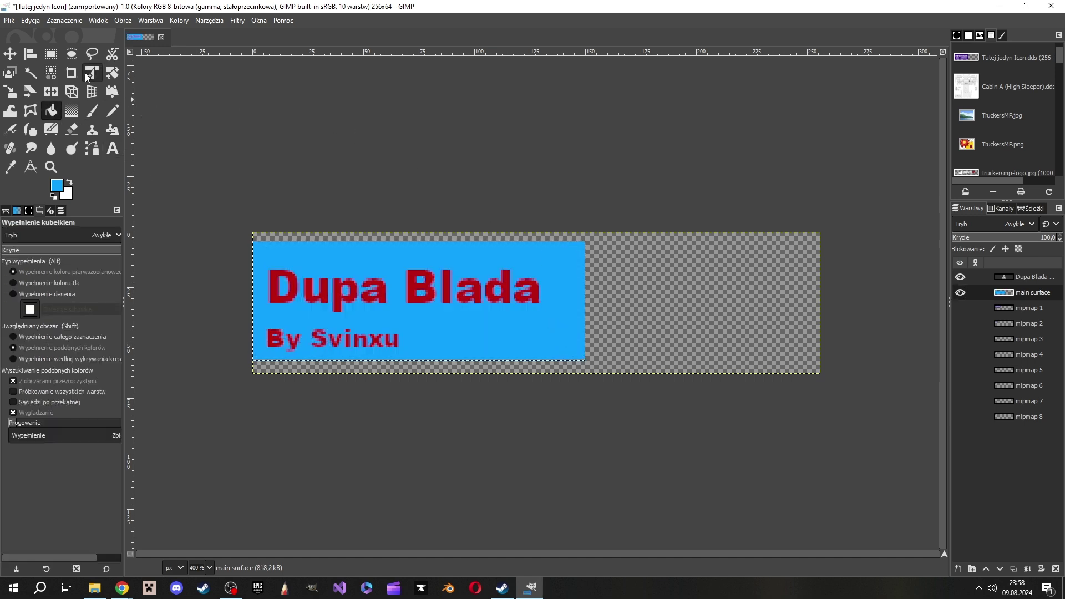
Overwrite Tutej jedyn Icon.dds with the edited icon and quit GIMP discarding changes
{"action": "left_click", "coordinate": [9, 20]}
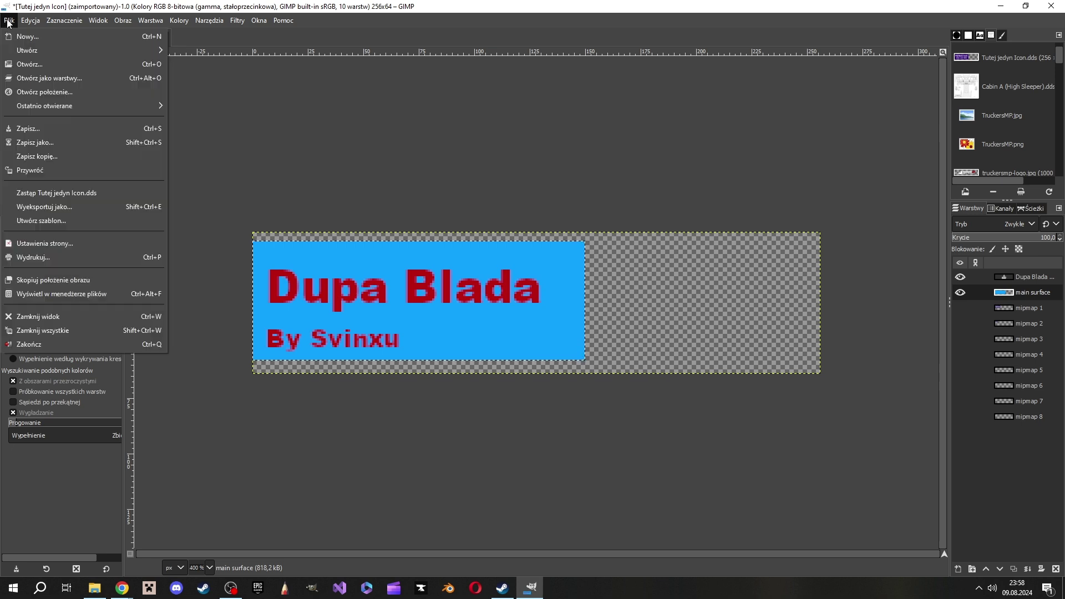
{"action": "left_click", "coordinate": [49, 196]}
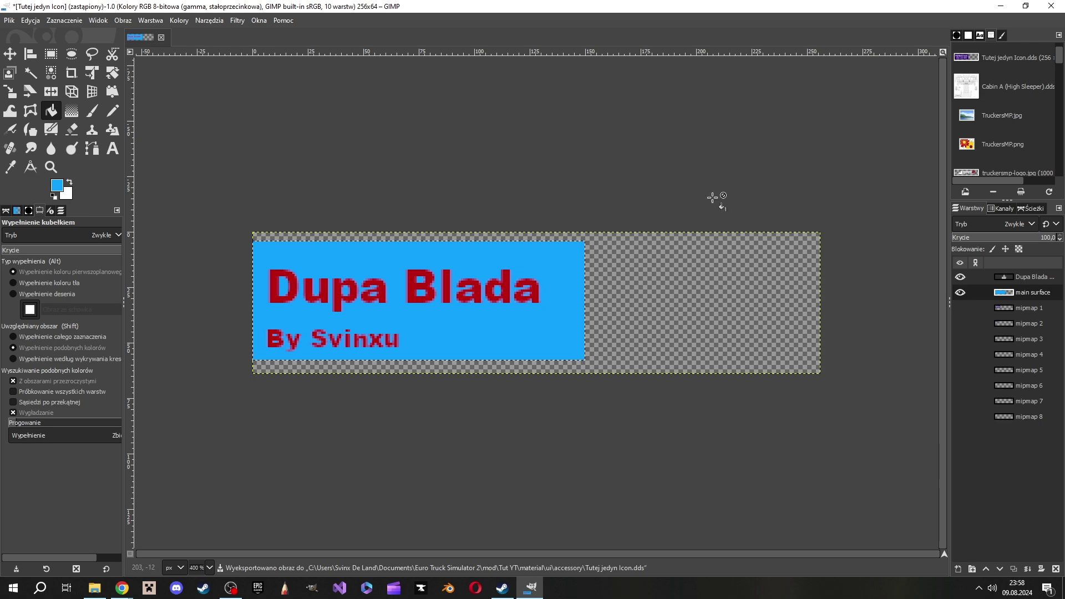
{"action": "left_click", "coordinate": [1052, 6]}
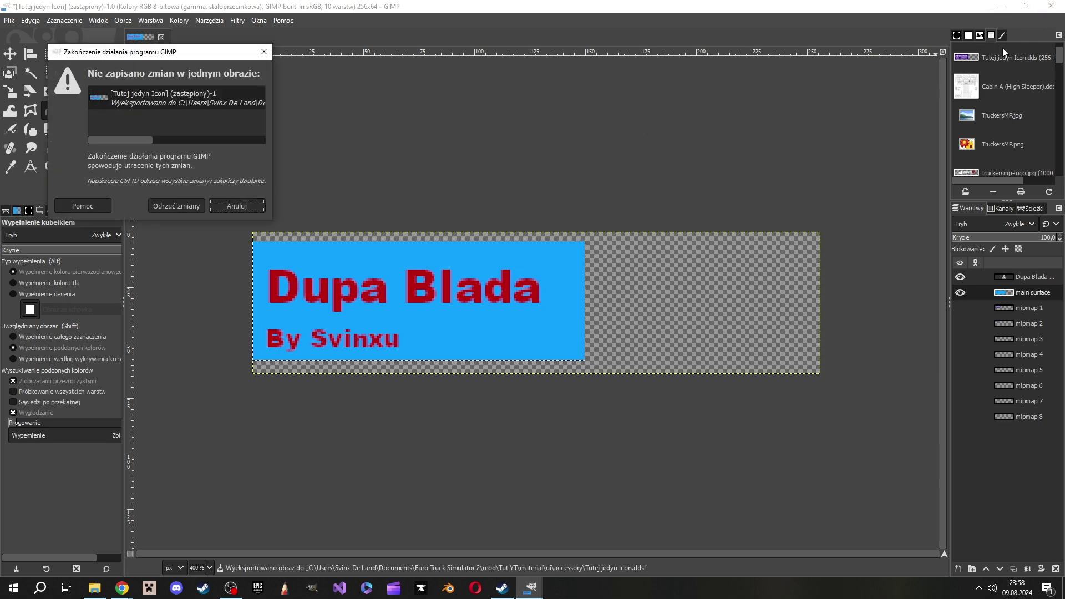
{"action": "left_click", "coordinate": [171, 206]}
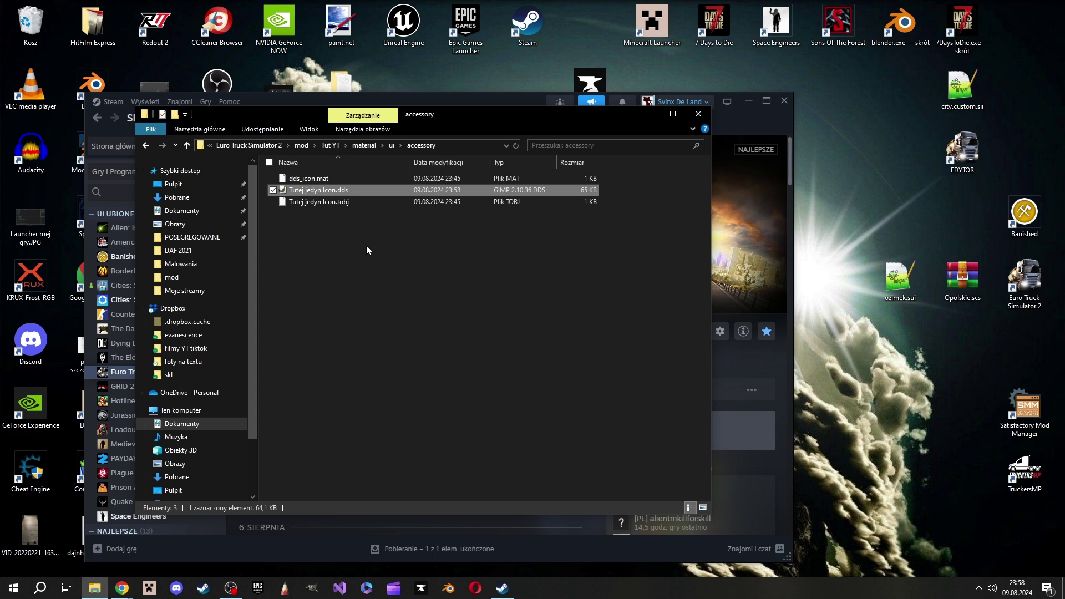
Return to the Tut YT folder, preview Mod_Manager_Image.jpg, and bring up its context menu
{"action": "key", "text": "BackSpace"}
{"action": "key", "text": "BackSpace"}
{"action": "key", "text": "BackSpace"}
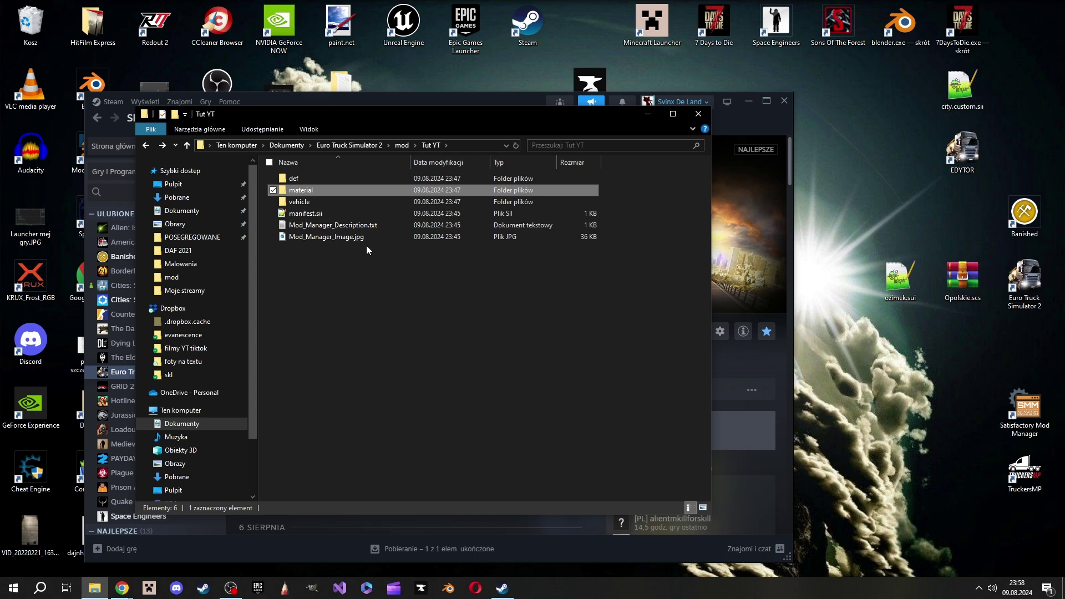
{"action": "double_click", "coordinate": [326, 238]}
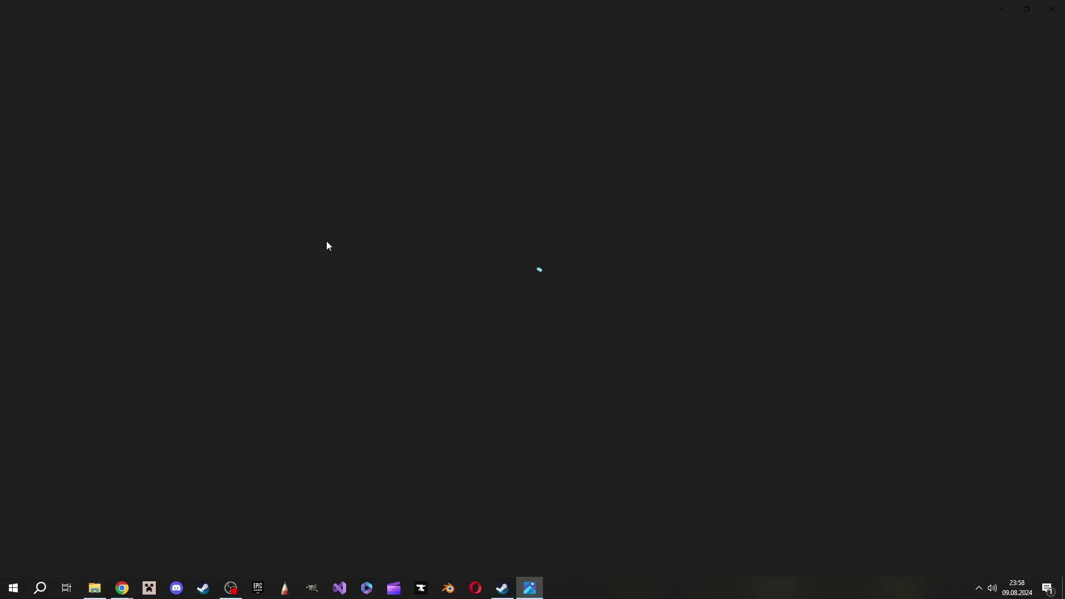
{"action": "left_click", "coordinate": [1052, 9]}
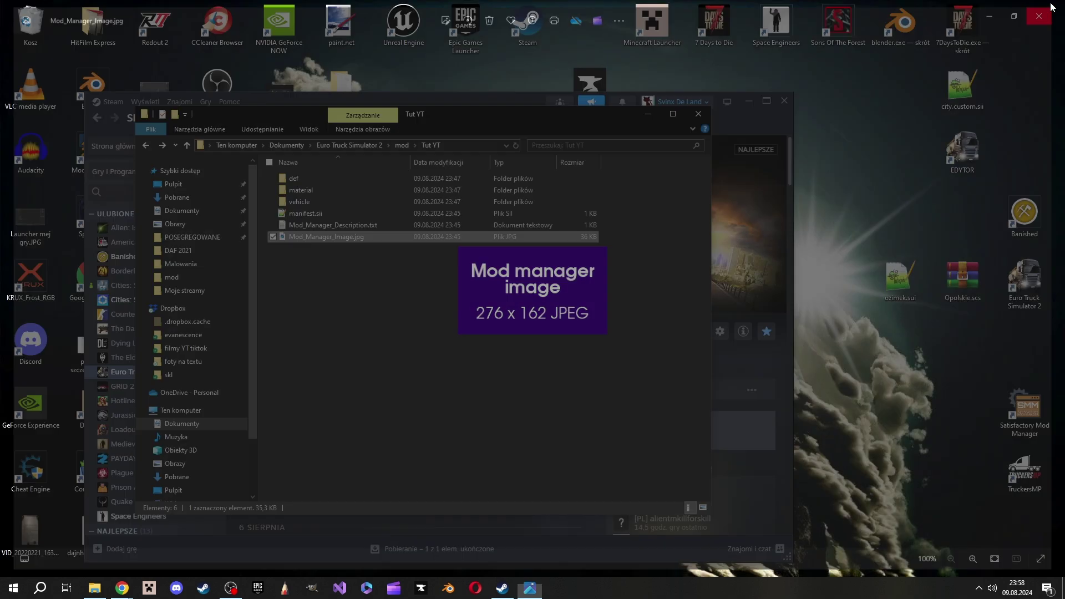
{"action": "right_click", "coordinate": [308, 238]}
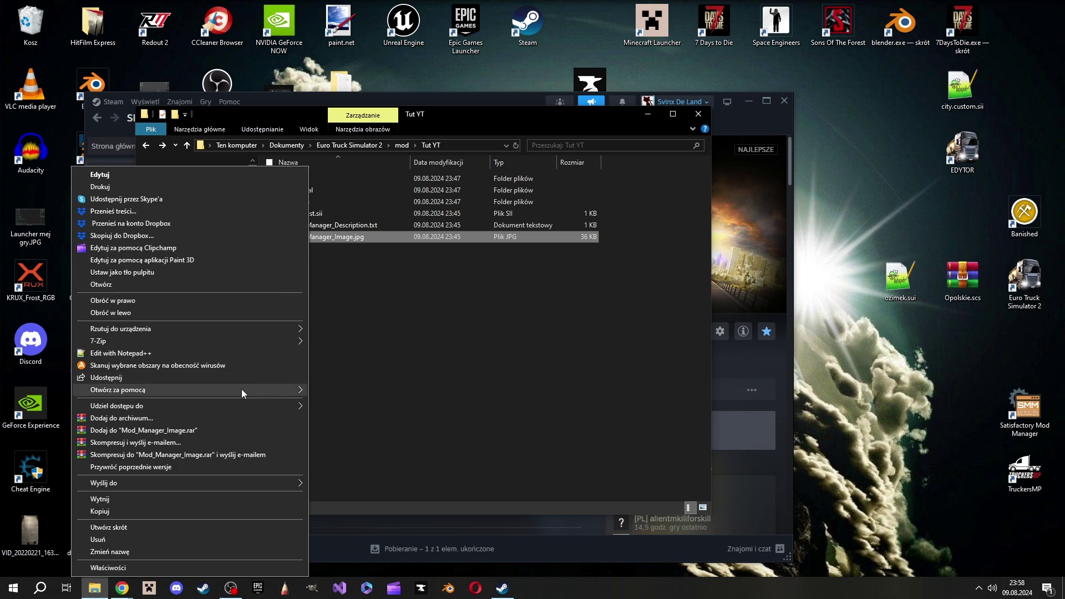
{"action": "mouse_move", "coordinate": [117, 389]}
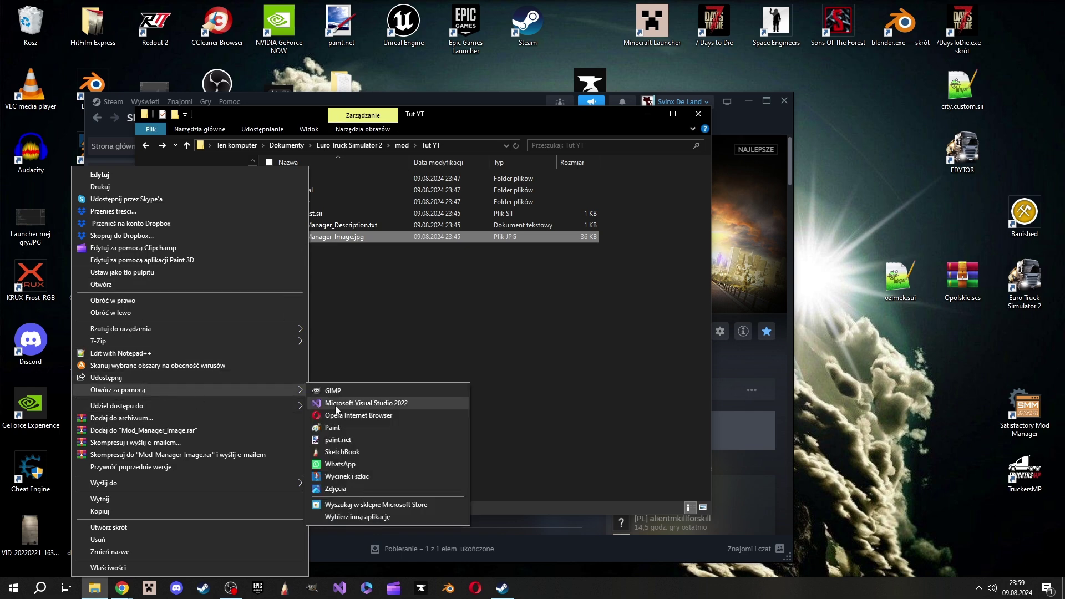
Open Mod_Manager_Image.jpg in GIMP, add an alpha channel, clear it, and fill it blue
{"action": "left_click", "coordinate": [334, 394]}
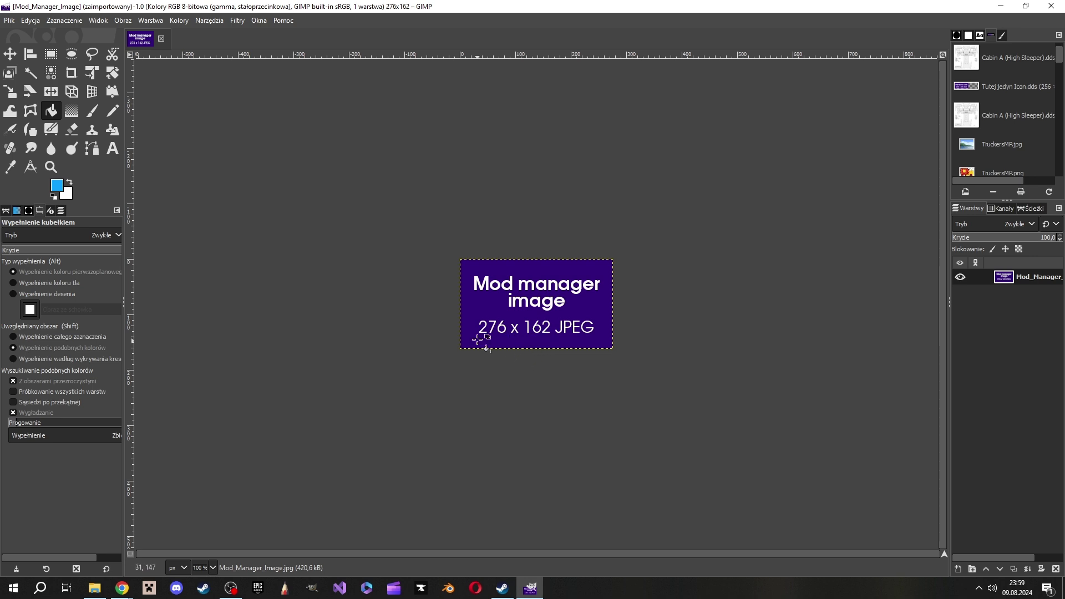
{"action": "right_click", "coordinate": [596, 295]}
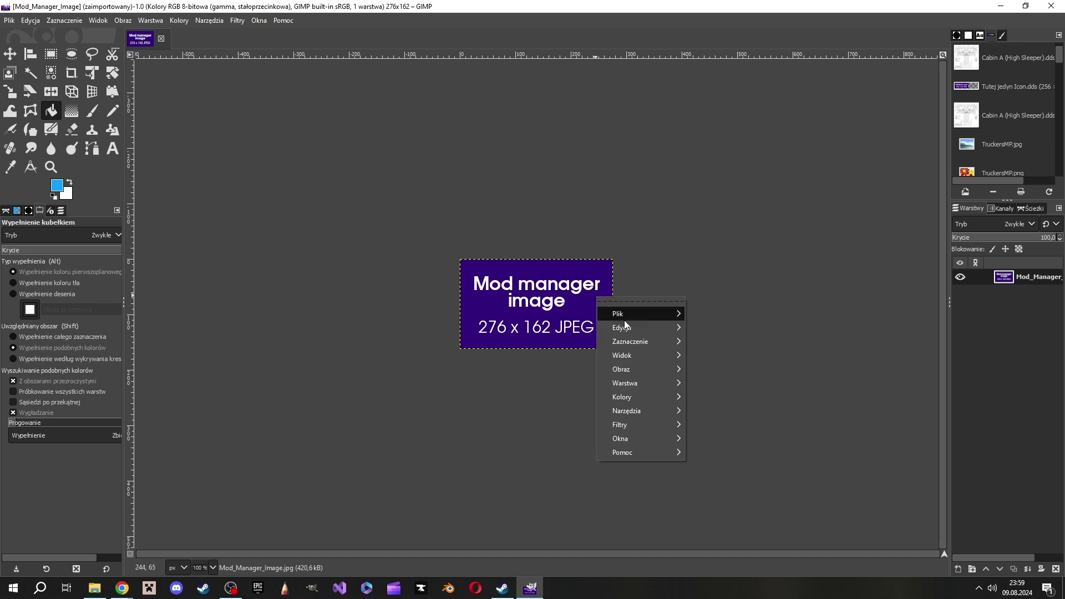
{"action": "right_click", "coordinate": [1007, 282]}
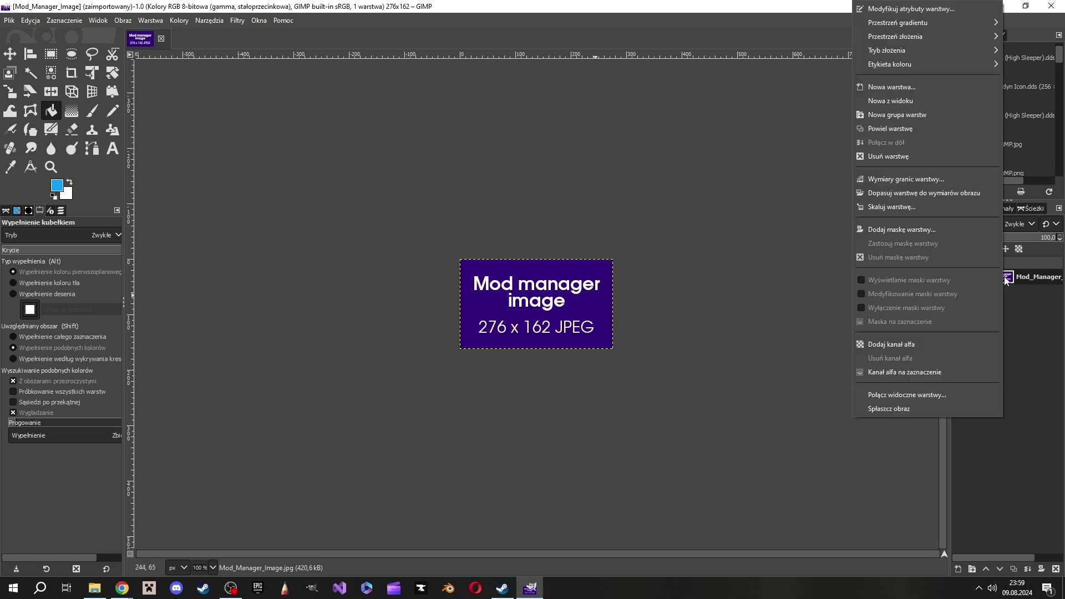
{"action": "left_click", "coordinate": [919, 345]}
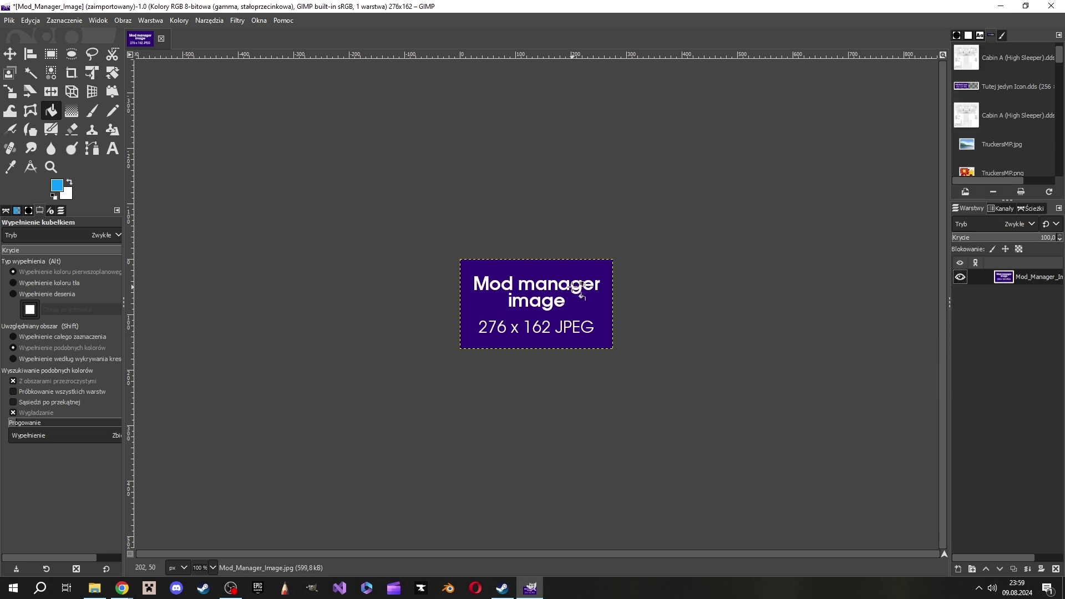
{"action": "key", "text": "Delete"}
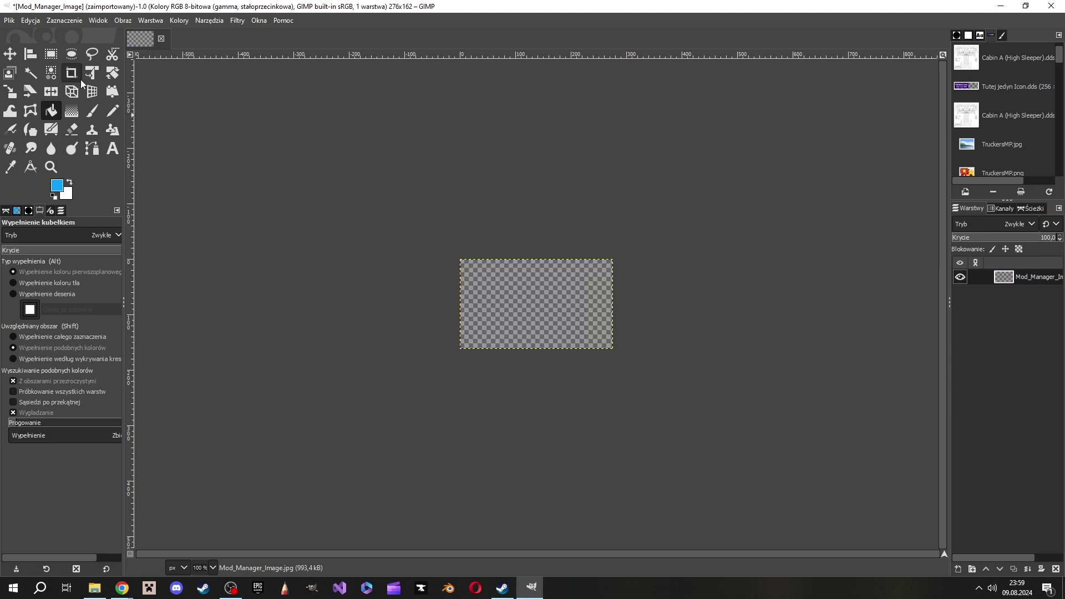
{"action": "left_click", "coordinate": [478, 299]}
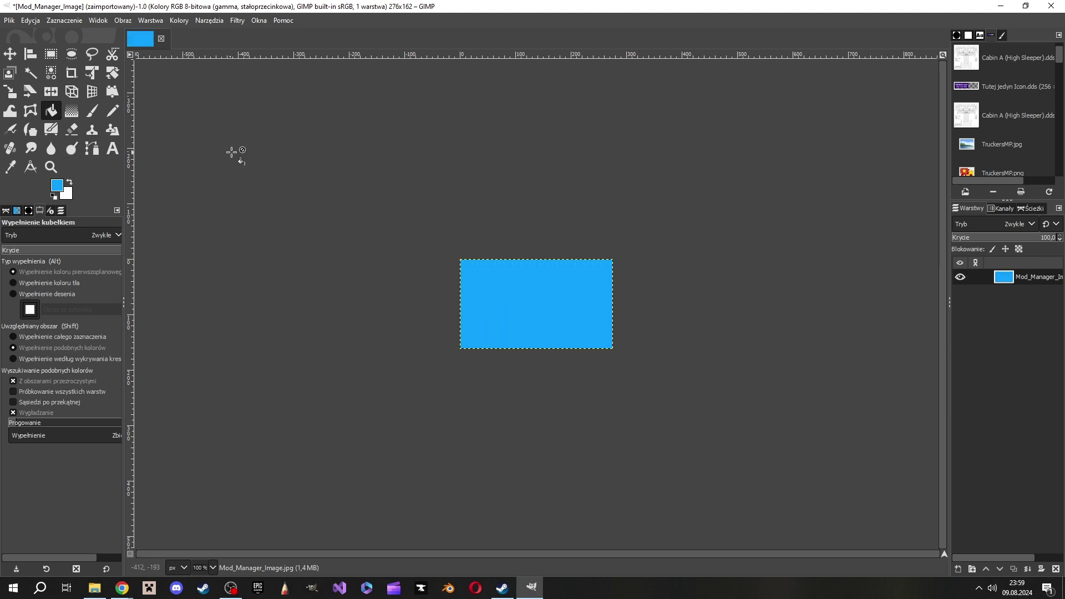
{"action": "left_click", "coordinate": [116, 147]}
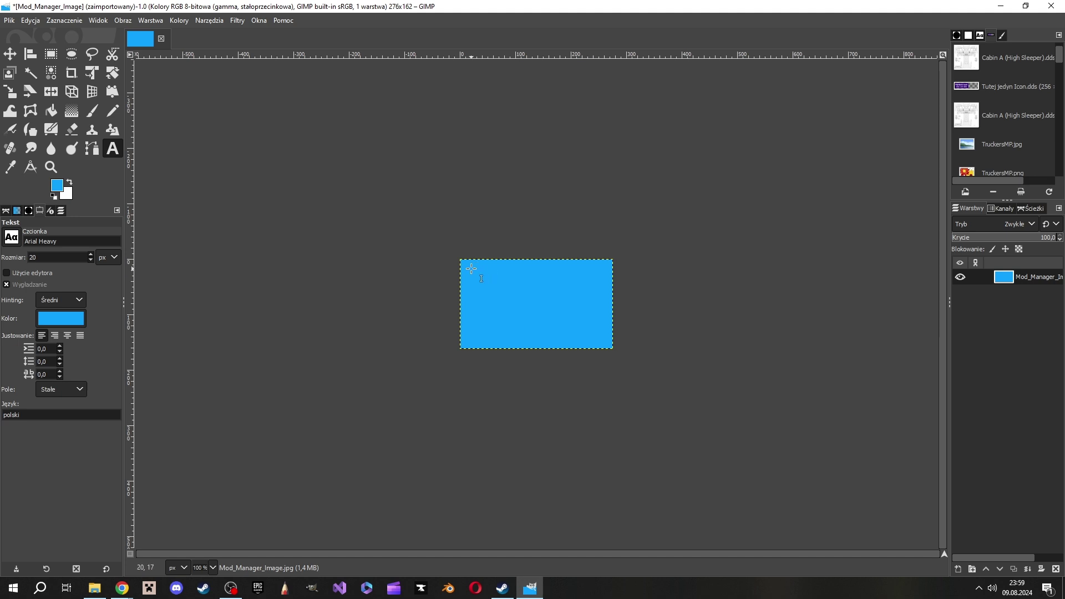
Add white 'Renata T' text at size 50 over the blue image
{"action": "left_click_drag", "start_coordinate": [471, 268], "coordinate": [613, 345]}
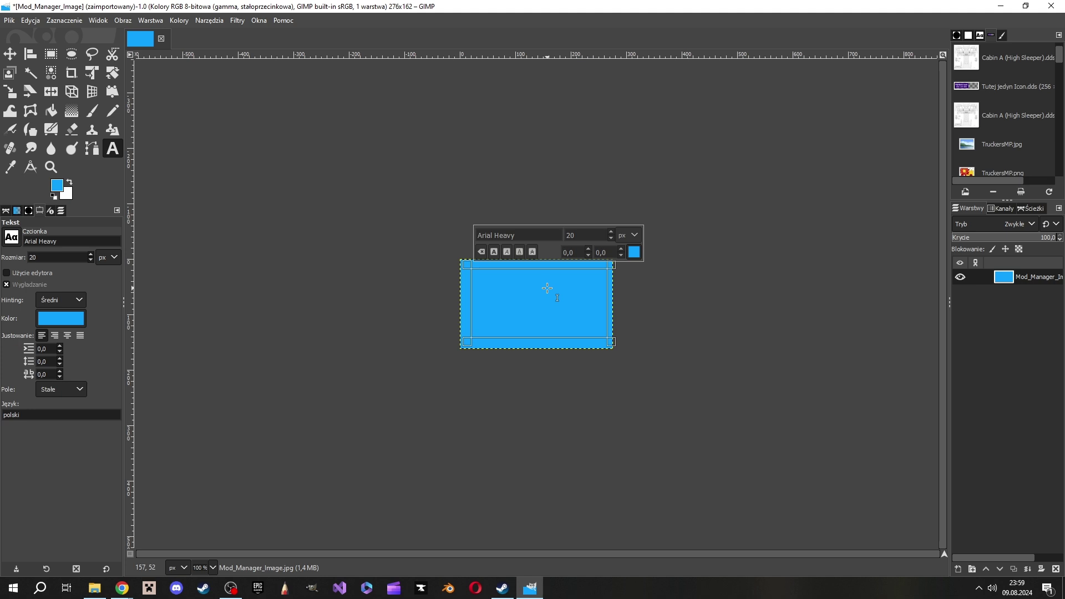
{"action": "type", "text": "Rena"}
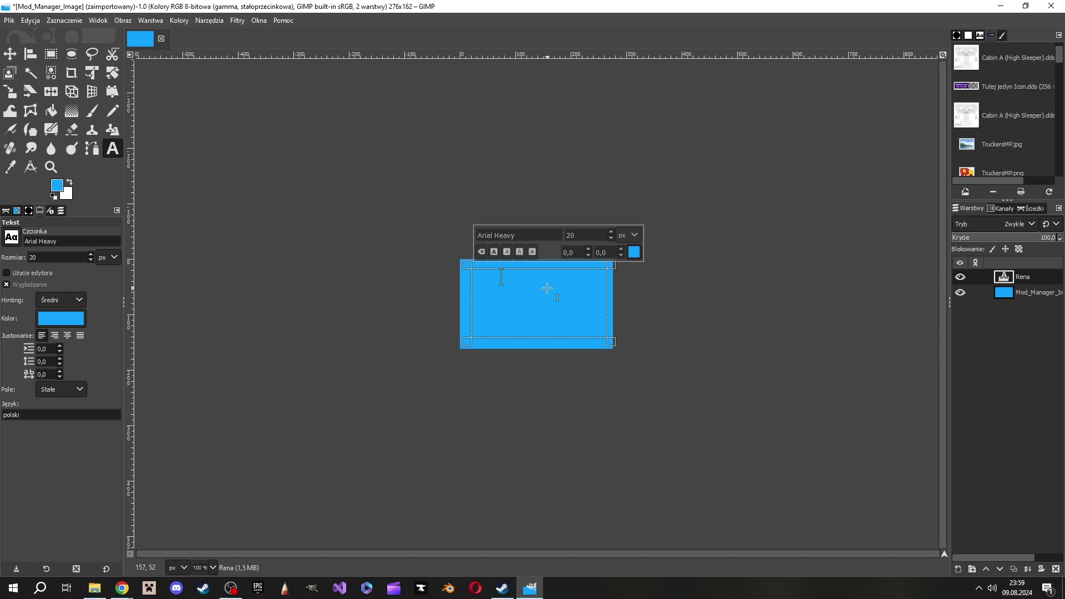
{"action": "type", "text": "ta"}
{"action": "type", "text": " T"}
{"action": "left_click_drag", "start_coordinate": [534, 283], "coordinate": [470, 280]}
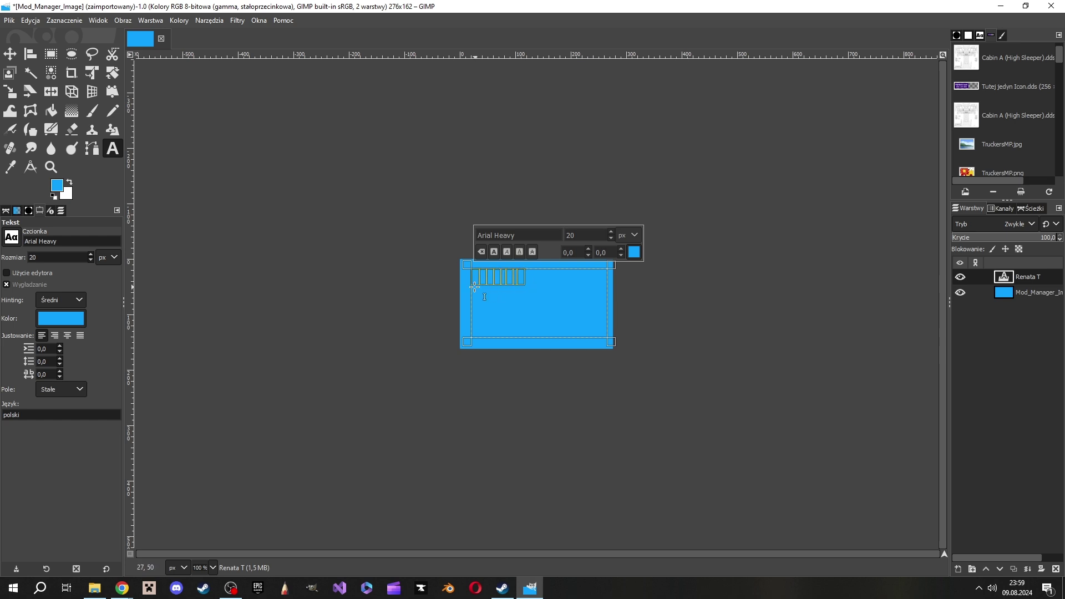
{"action": "left_click", "coordinate": [634, 253]}
{"action": "left_click", "coordinate": [670, 314]}
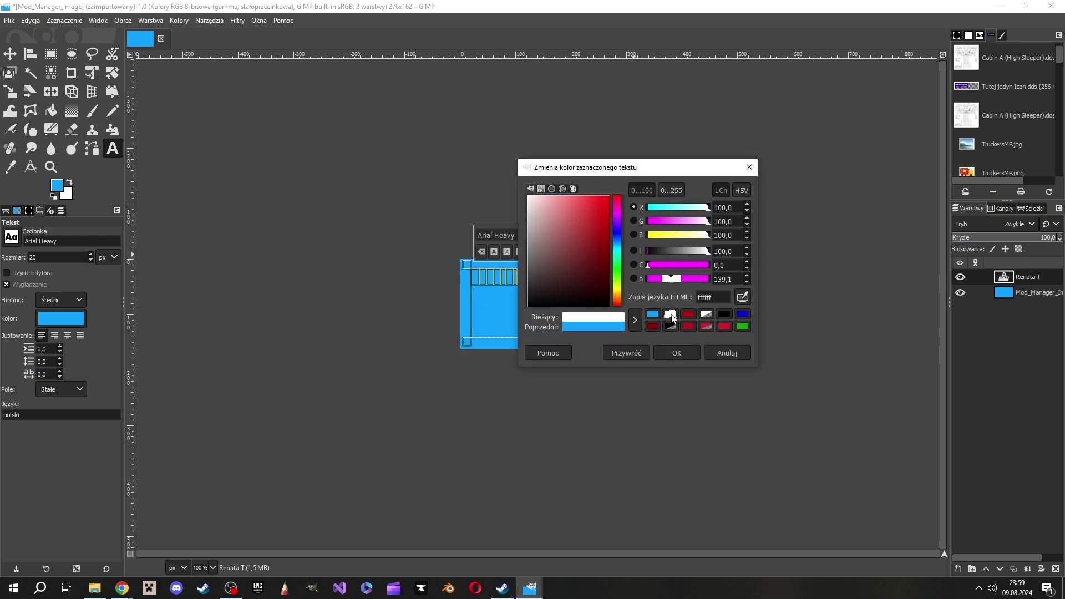
{"action": "left_click", "coordinate": [678, 353]}
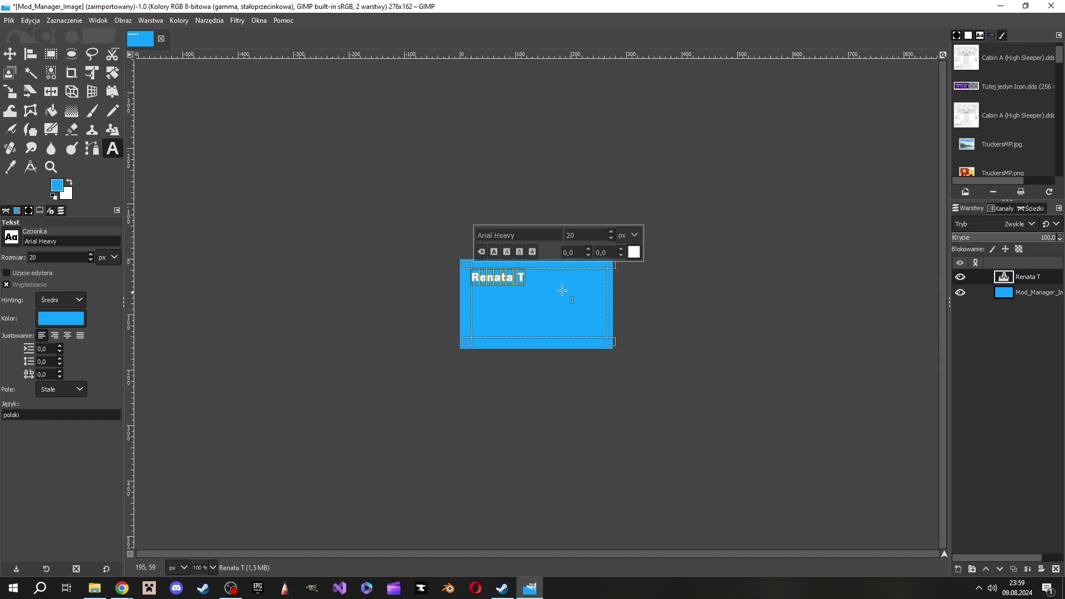
{"action": "left_click", "coordinate": [611, 233]}
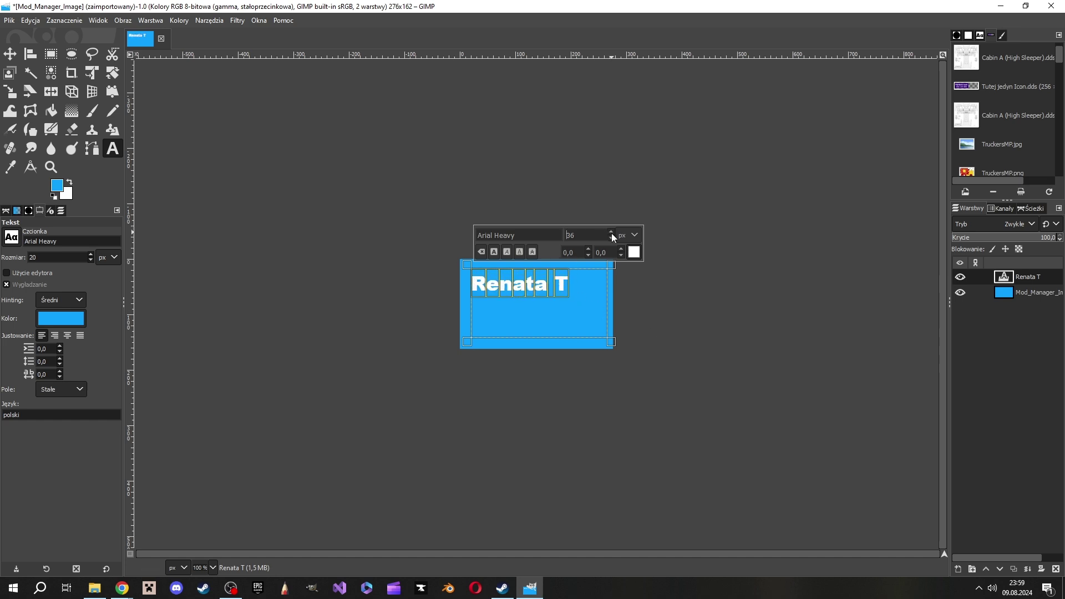
{"action": "left_click", "coordinate": [611, 232]}
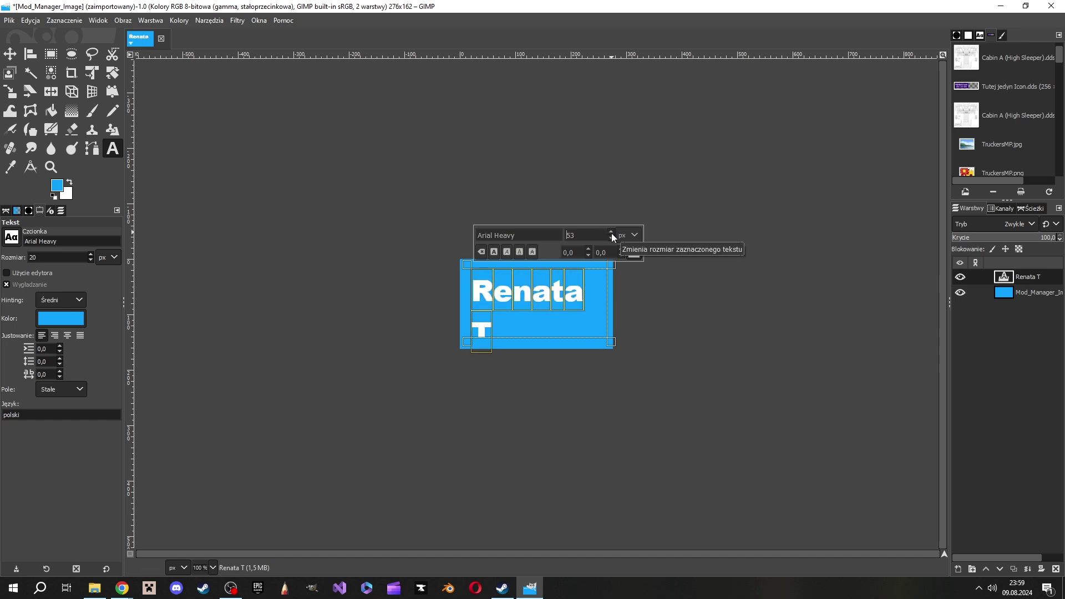
{"action": "left_click", "coordinate": [611, 239]}
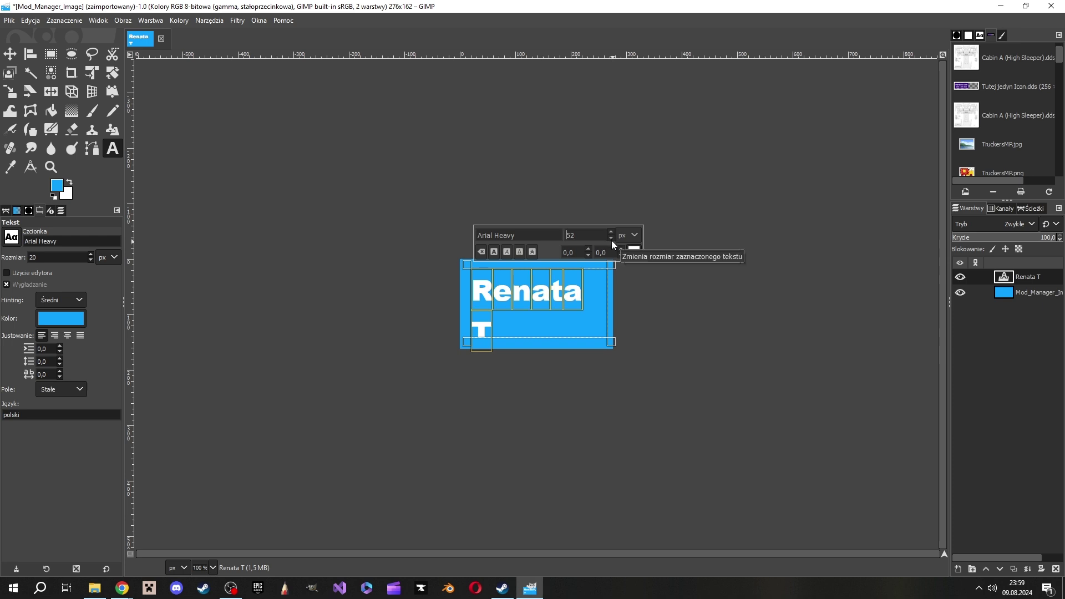
Add a second line 'By SVINXU' beneath the title and shrink it to size 34
{"action": "left_click", "coordinate": [539, 322]}
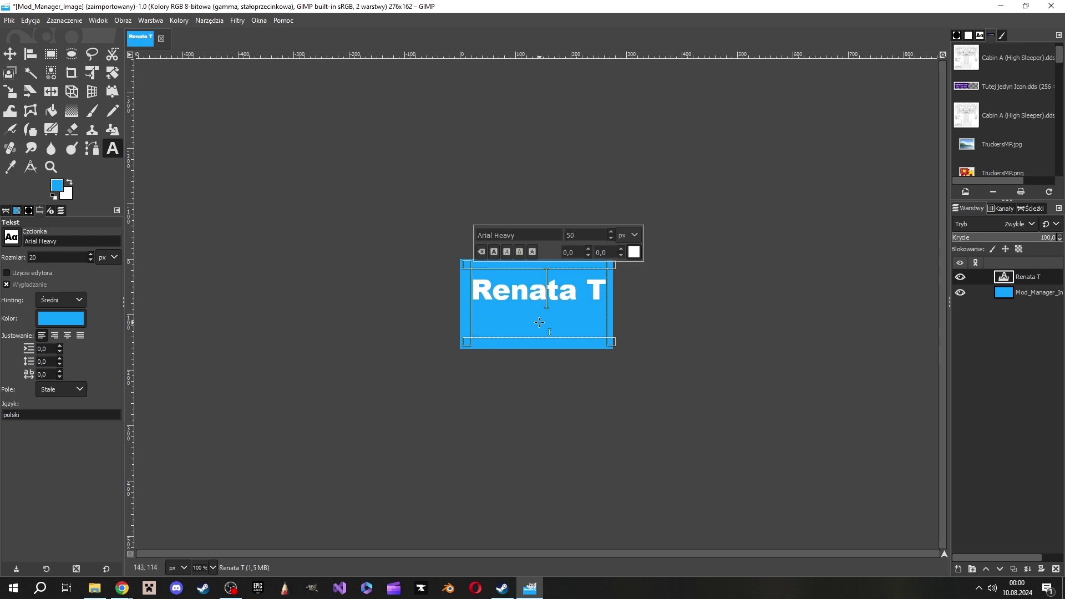
{"action": "left_click", "coordinate": [500, 319]}
{"action": "key", "text": "Return"}
{"action": "type", "text": "Bv"}
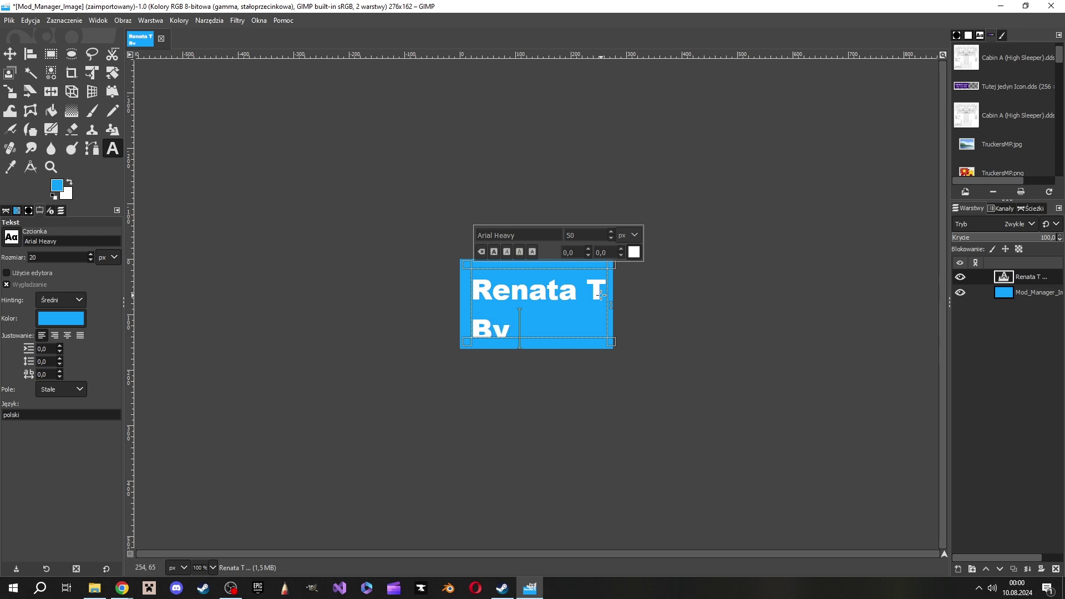
{"action": "type", "text": "SVIN"}
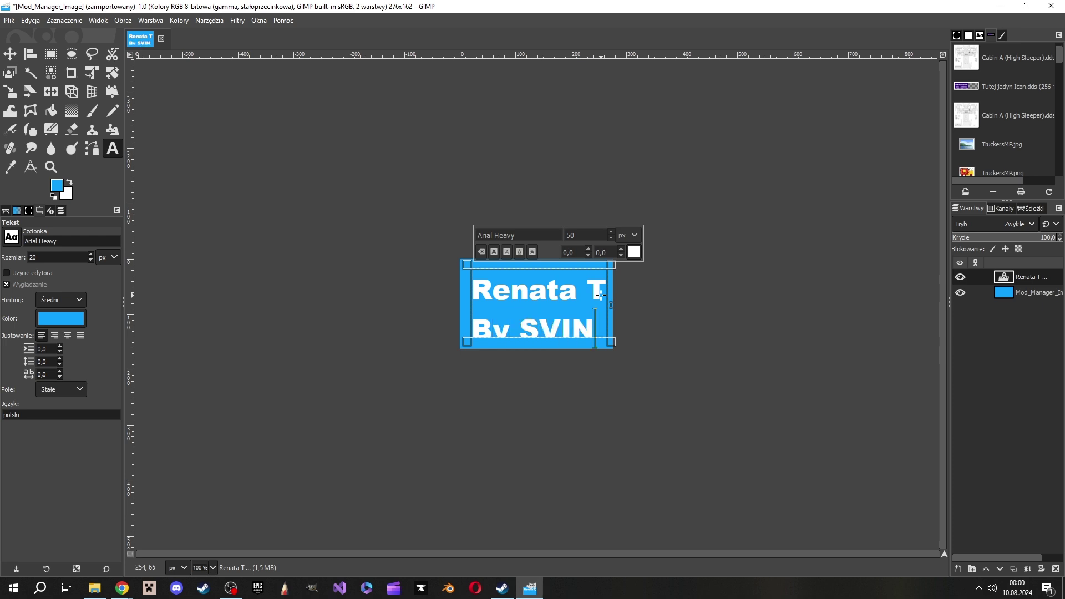
{"action": "type", "text": "K"}
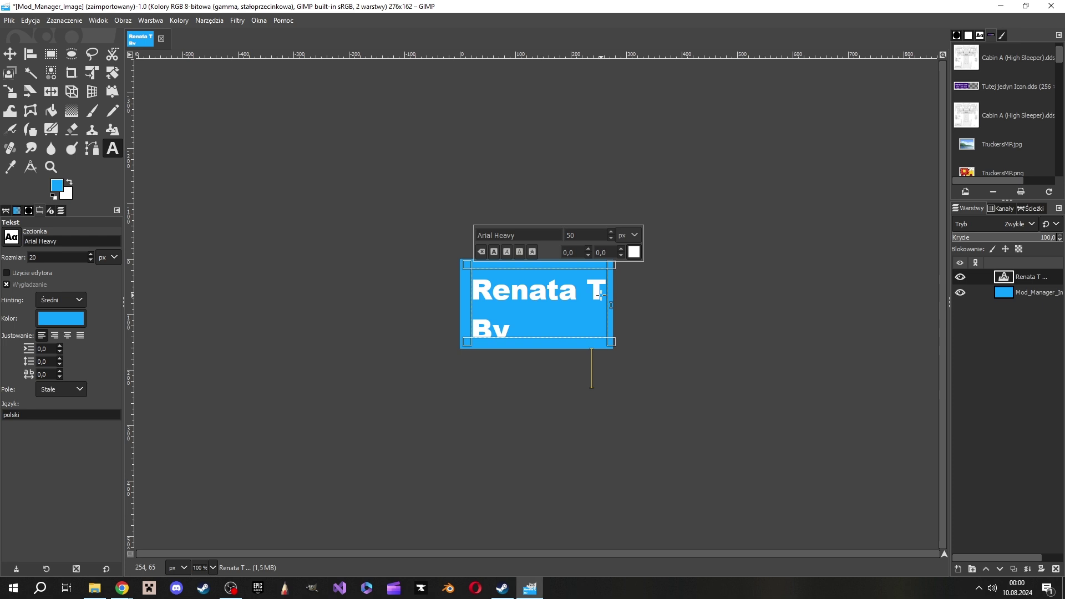
{"action": "left_click_drag", "start_coordinate": [594, 363], "coordinate": [489, 314]}
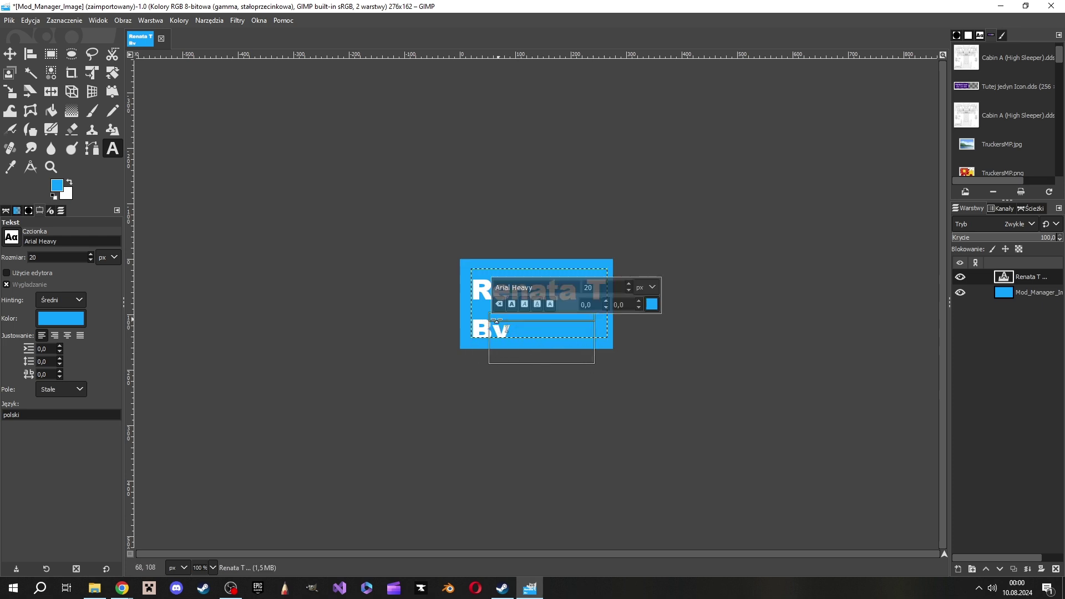
{"action": "left_click", "coordinate": [479, 319]}
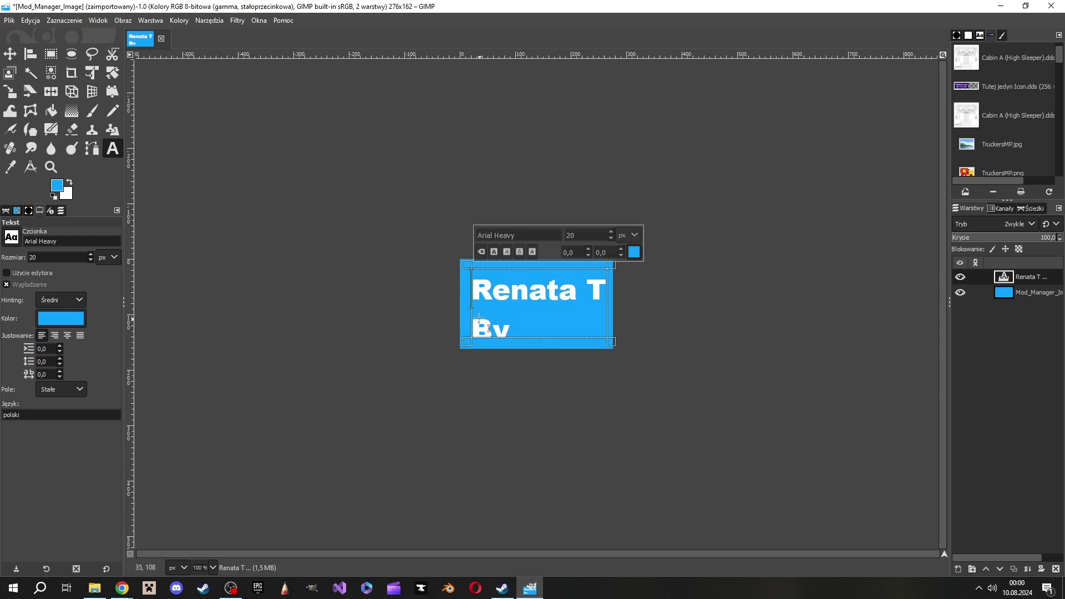
{"action": "left_click_drag", "start_coordinate": [479, 319], "coordinate": [616, 355]}
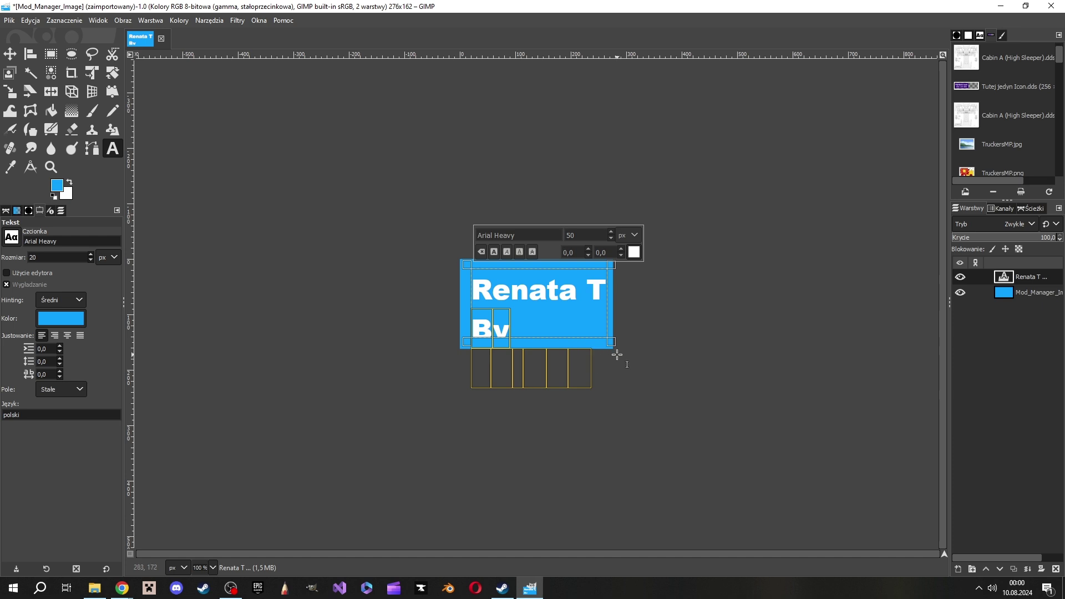
{"action": "left_click", "coordinate": [610, 237]}
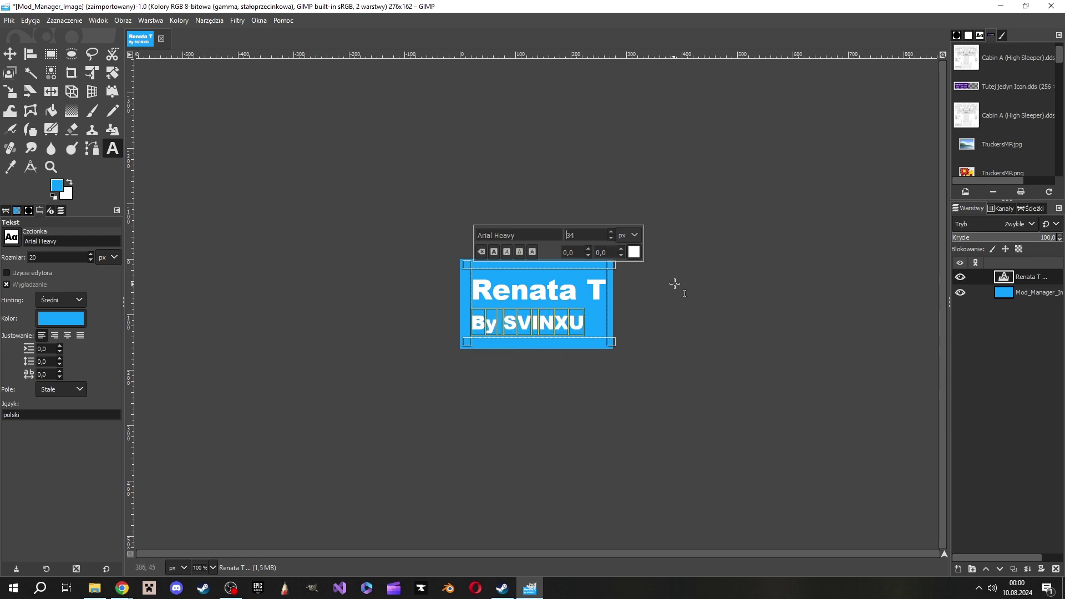
{"action": "left_click", "coordinate": [679, 208]}
{"action": "left_click", "coordinate": [459, 135]}
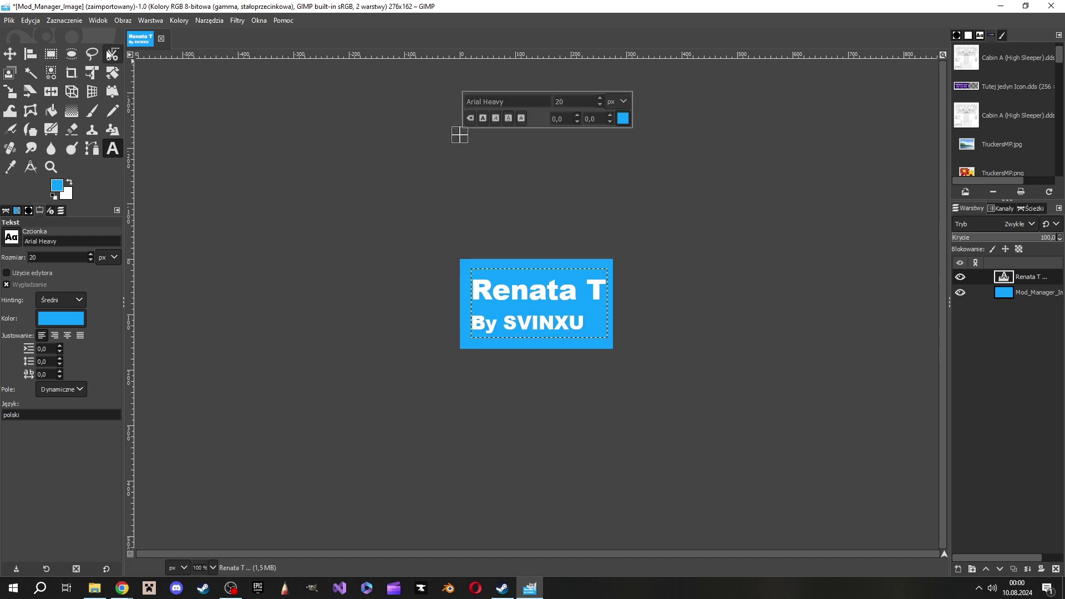
Export the design over Mod_Manager_Image.jpg and quit GIMP without saving the project
{"action": "left_click", "coordinate": [9, 21]}
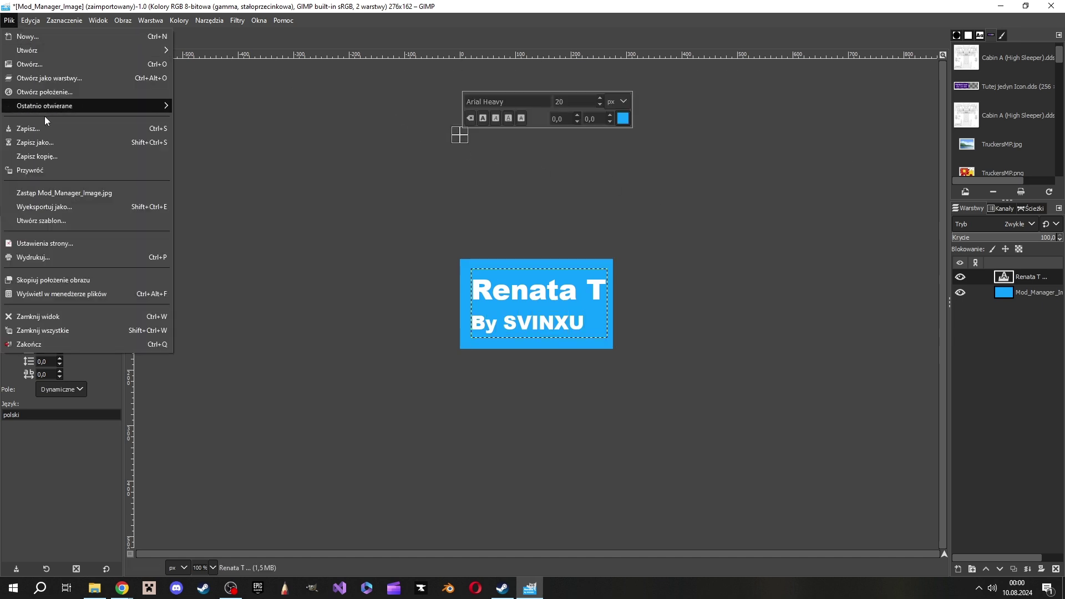
{"action": "left_click", "coordinate": [58, 193]}
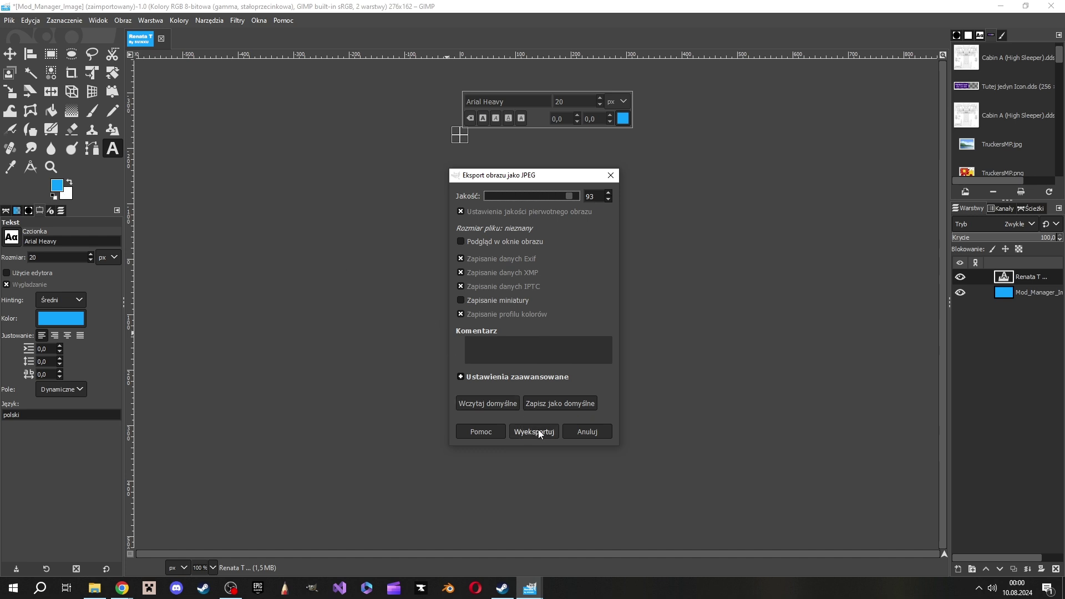
{"action": "left_click", "coordinate": [538, 432]}
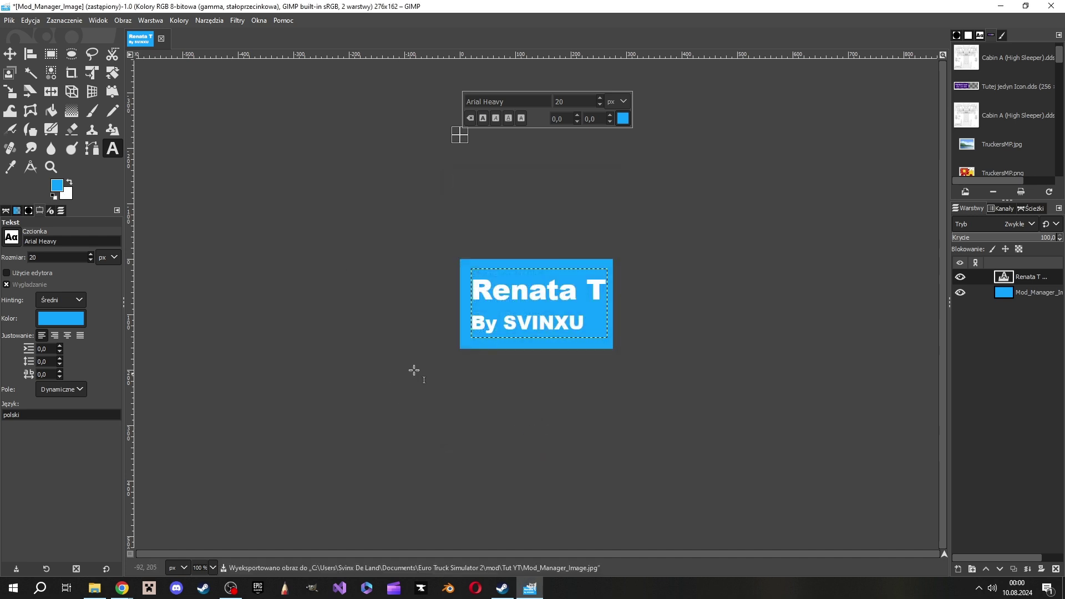
{"action": "left_click", "coordinate": [1050, 6]}
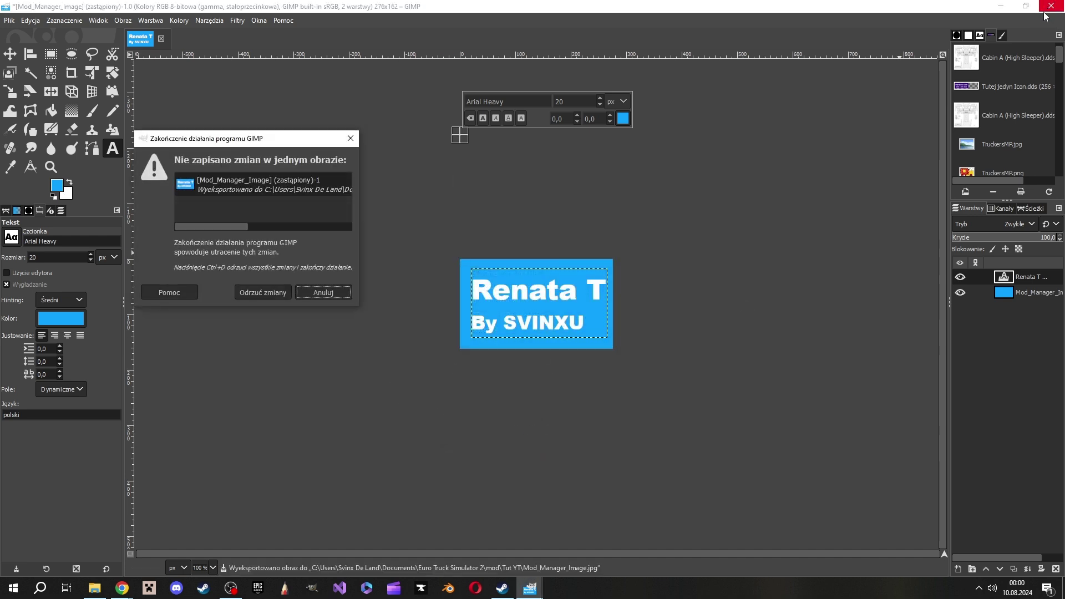
{"action": "left_click", "coordinate": [262, 289]}
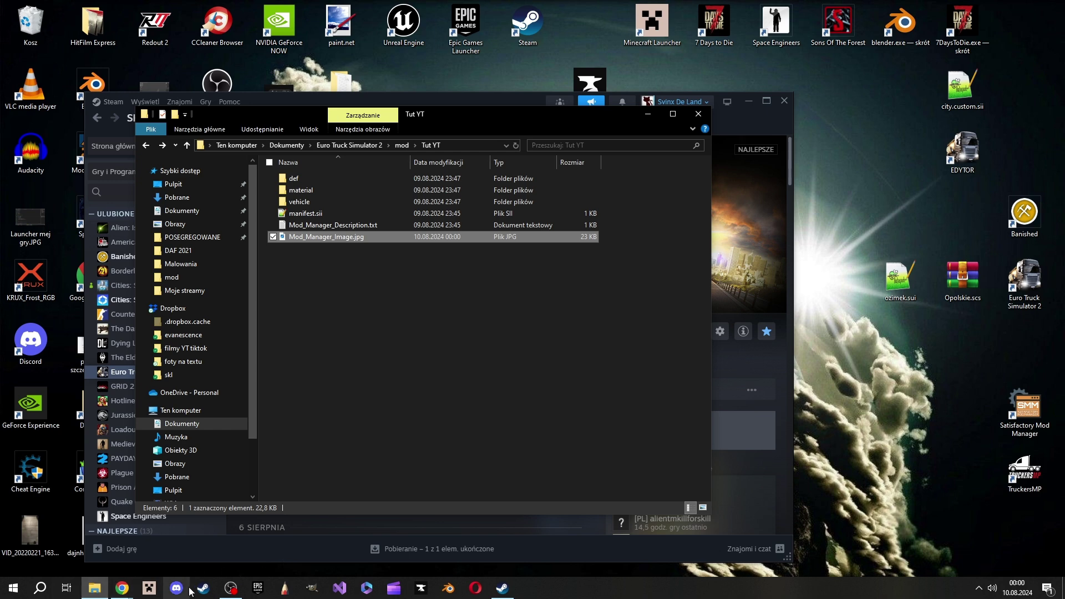
Launch Euro Truck Simulator 2 from Steam and switch it to keyboard controls
{"action": "left_click", "coordinate": [185, 548]}
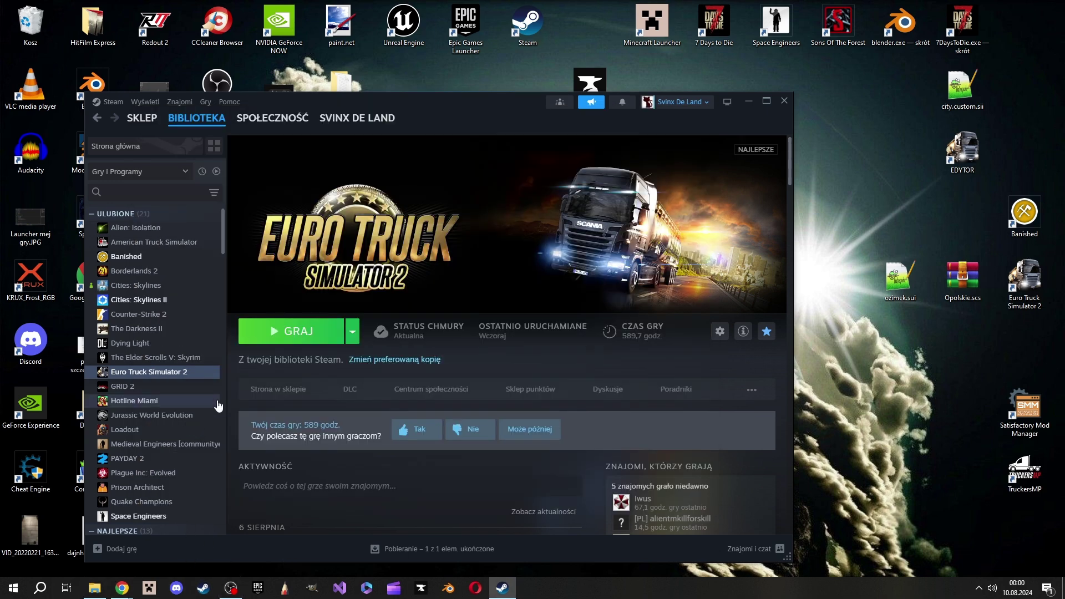
{"action": "left_click", "coordinate": [294, 336]}
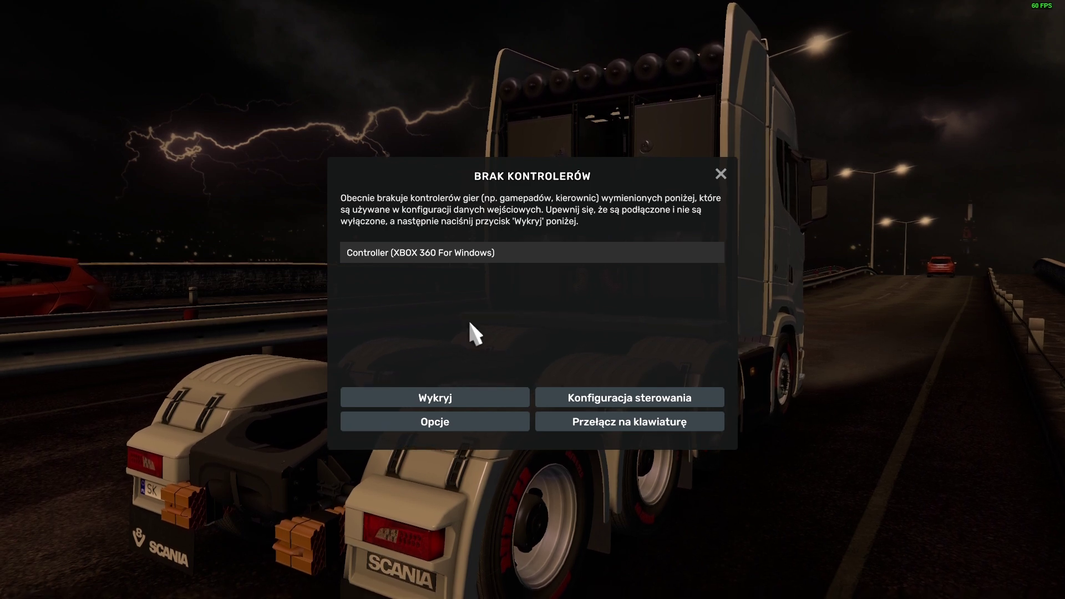
{"action": "left_click", "coordinate": [603, 428]}
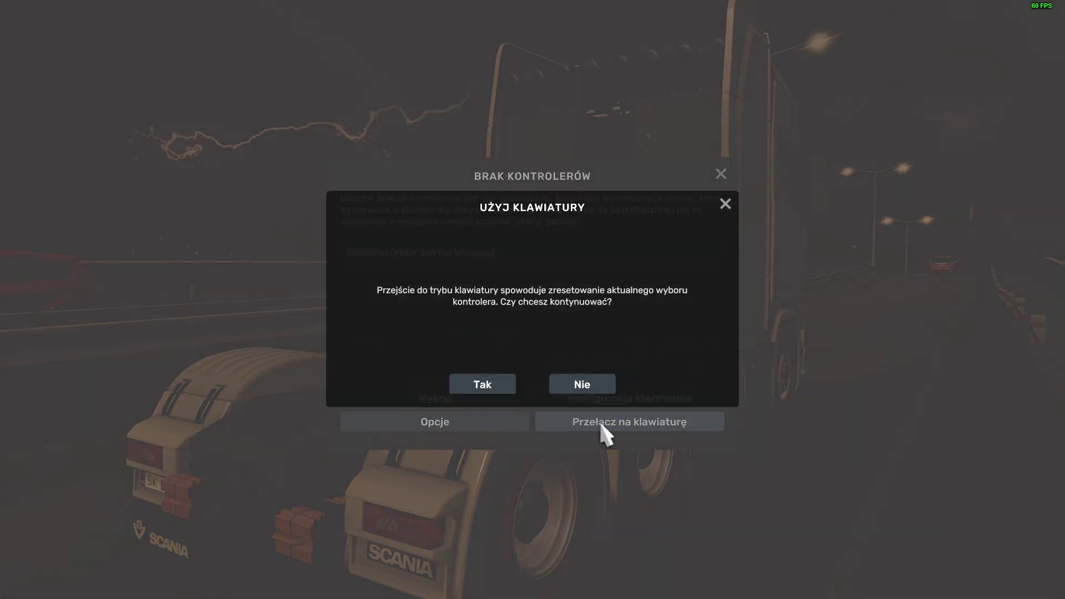
{"action": "left_click", "coordinate": [483, 385]}
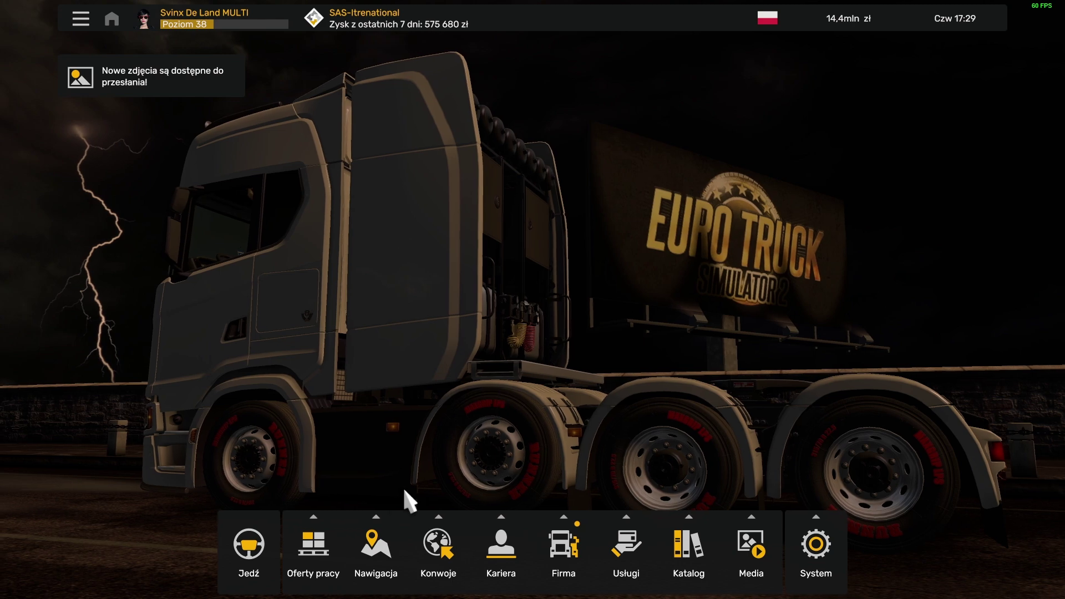
{"action": "mouse_move", "coordinate": [563, 549]}
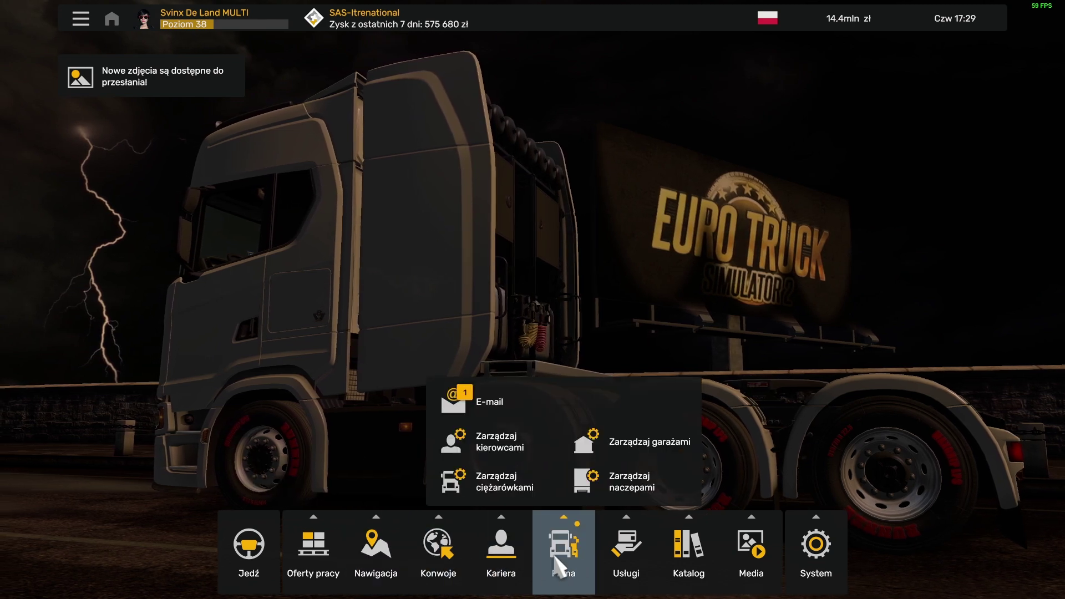
Open the Renault T's configurator from Manage trucks and view its paint jobs
{"action": "left_click", "coordinate": [482, 475]}
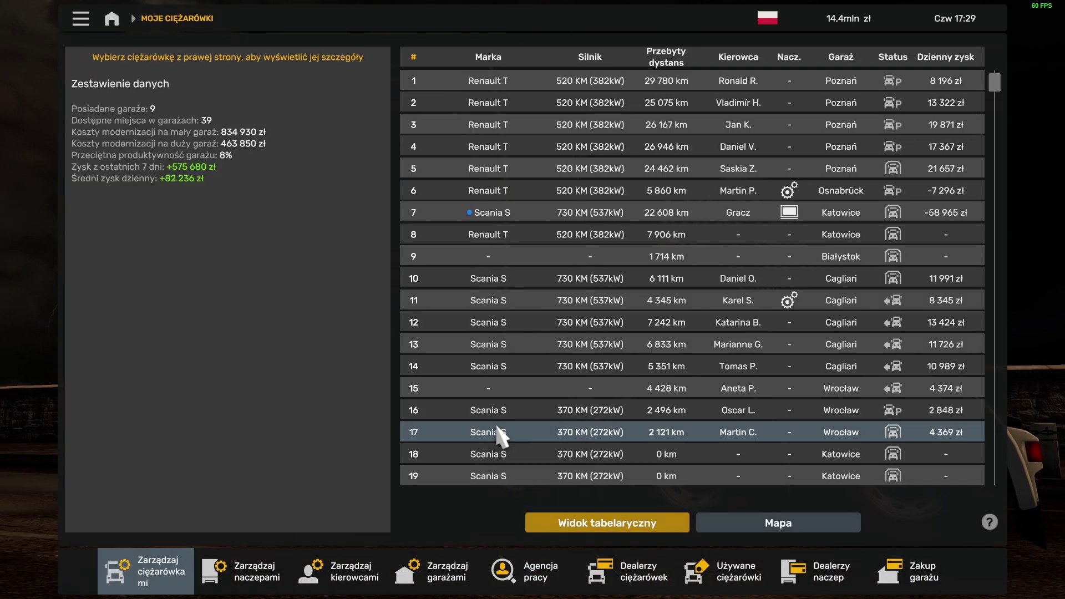
{"action": "left_click", "coordinate": [533, 237]}
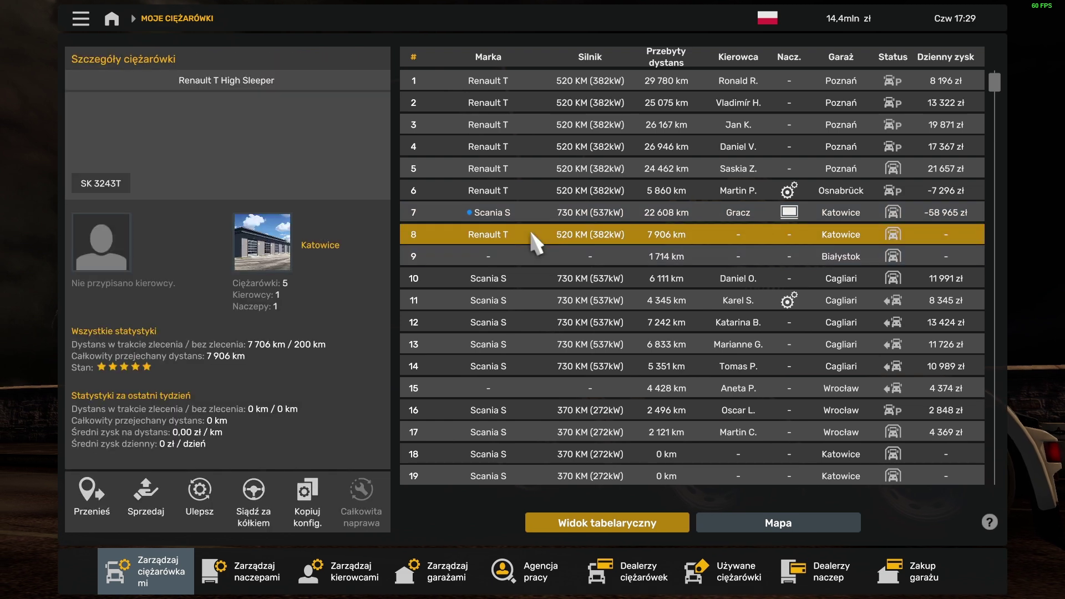
{"action": "left_click", "coordinate": [206, 499]}
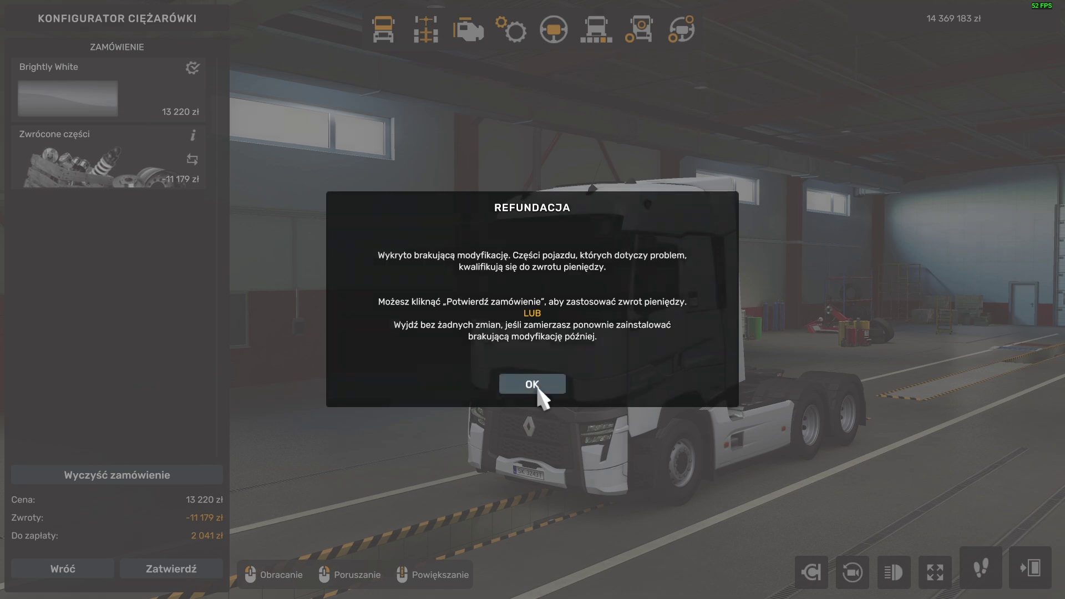
{"action": "left_click", "coordinate": [536, 387]}
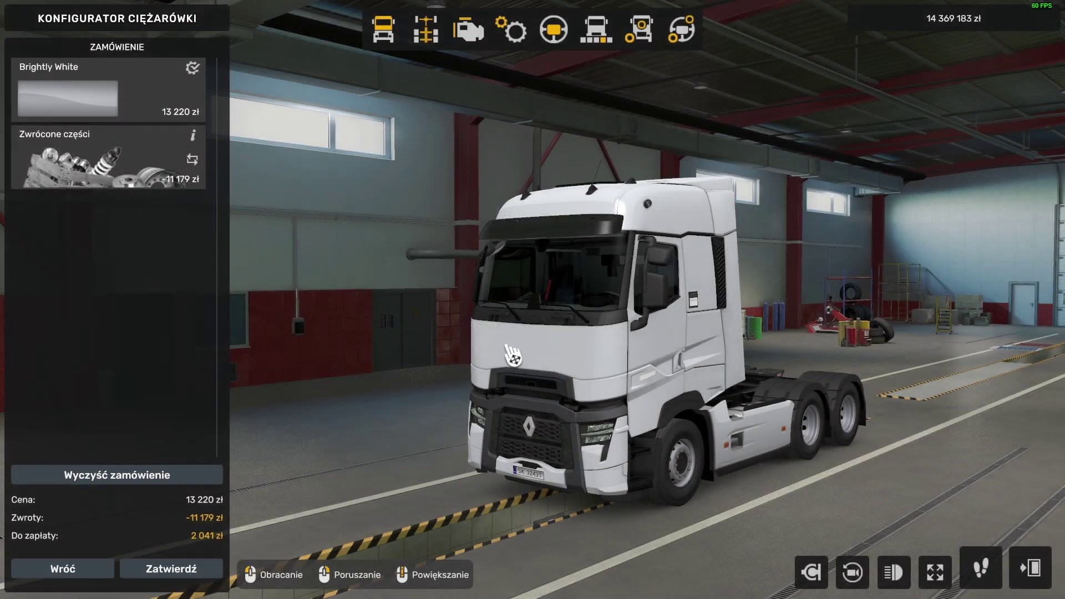
{"action": "left_click", "coordinate": [601, 35]}
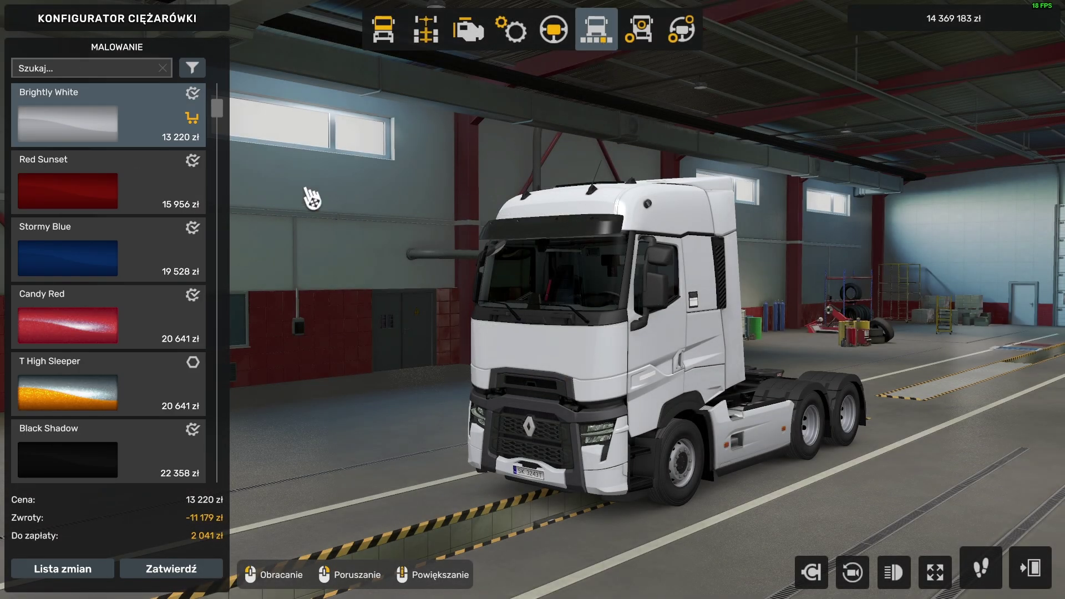
{"action": "scroll", "coordinate": [144, 168], "scroll_direction": "up", "scroll_amount": 1}
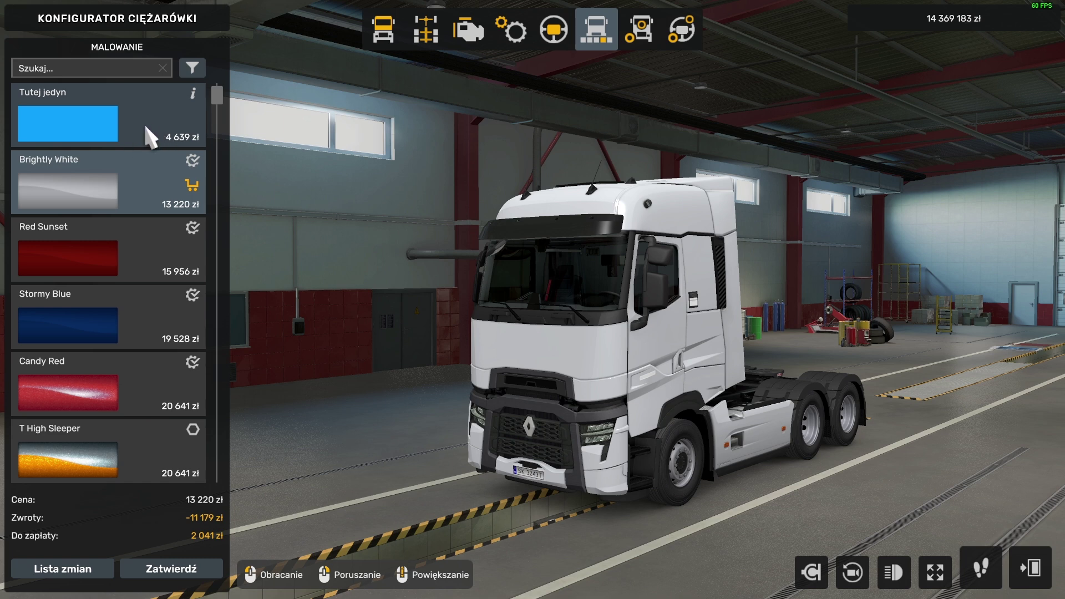
Preview the Tutej jedyn paint on the white Renault, then discard it by confirming Tak in the UWAGA dialog
{"action": "left_click", "coordinate": [101, 133]}
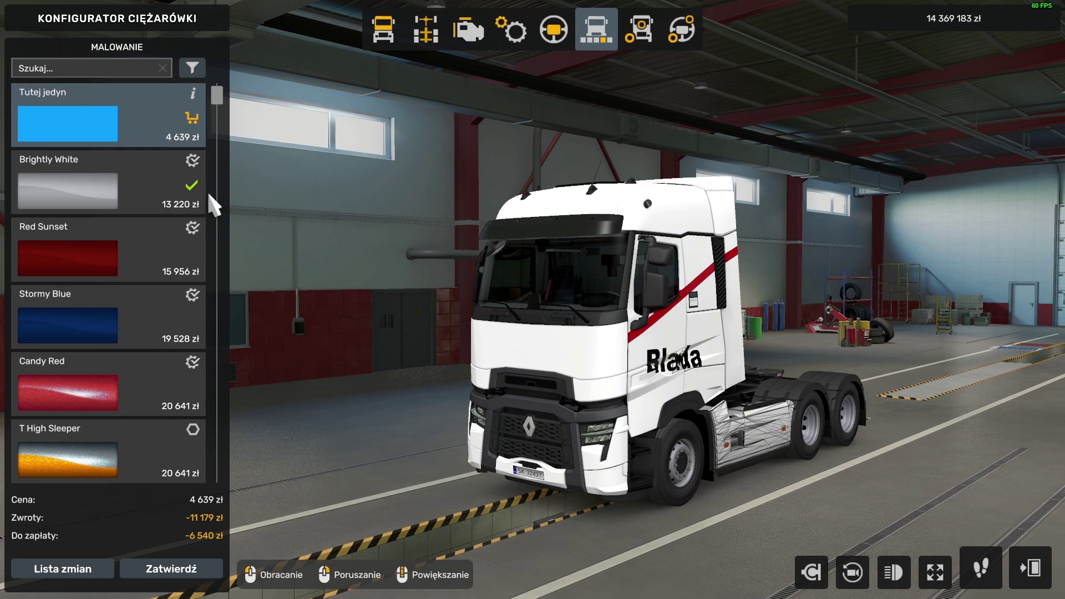
{"action": "key", "text": "Escape"}
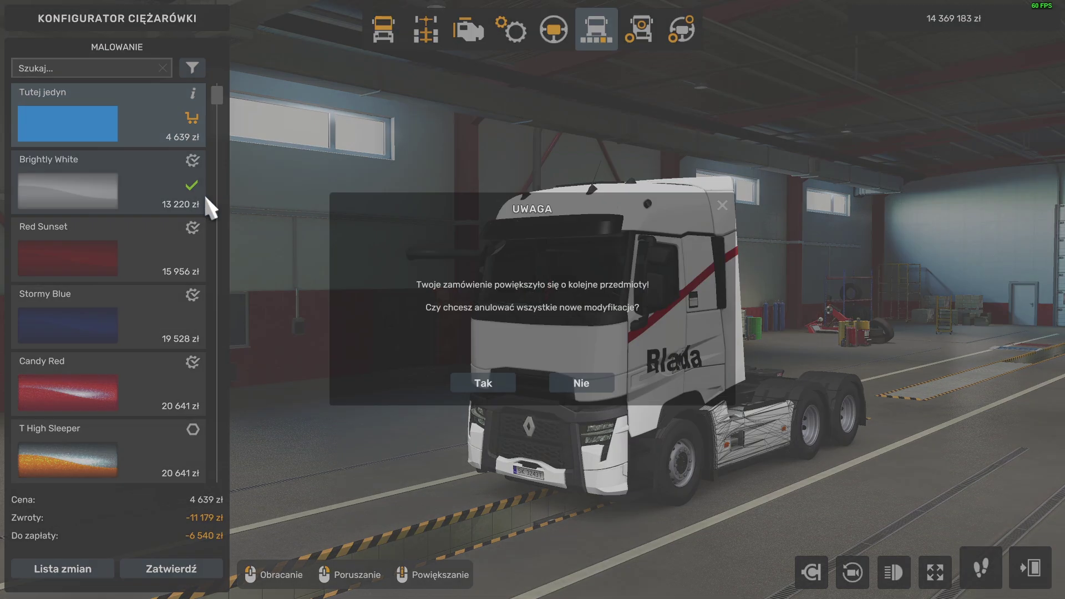
{"action": "left_click", "coordinate": [475, 389]}
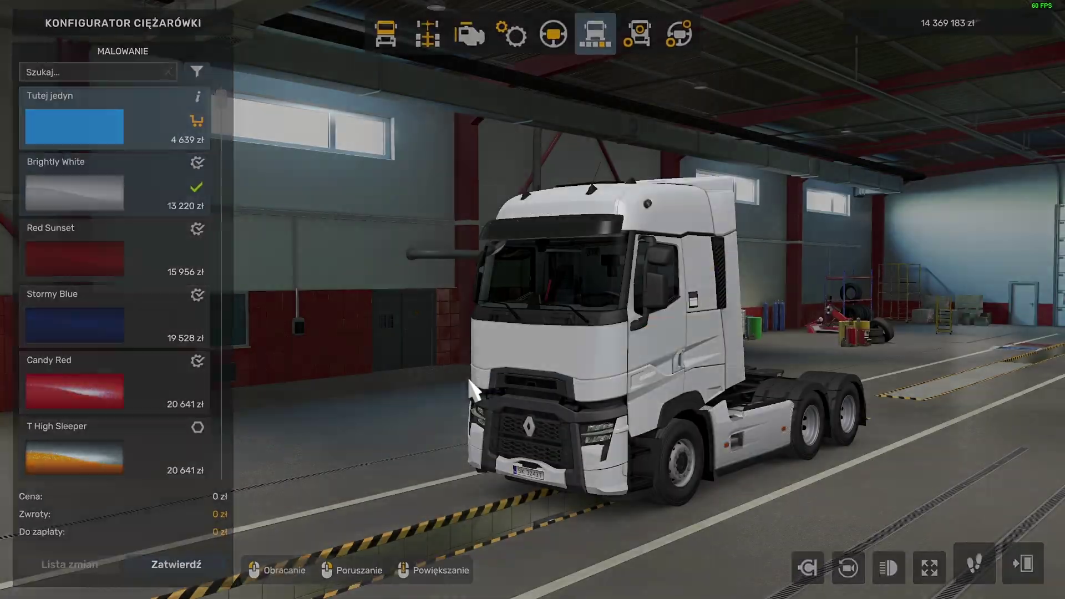
Leave the profile for the launcher's Panel startowy, backing out of the Wyjdź prompt first
{"action": "key", "text": "Escape"}
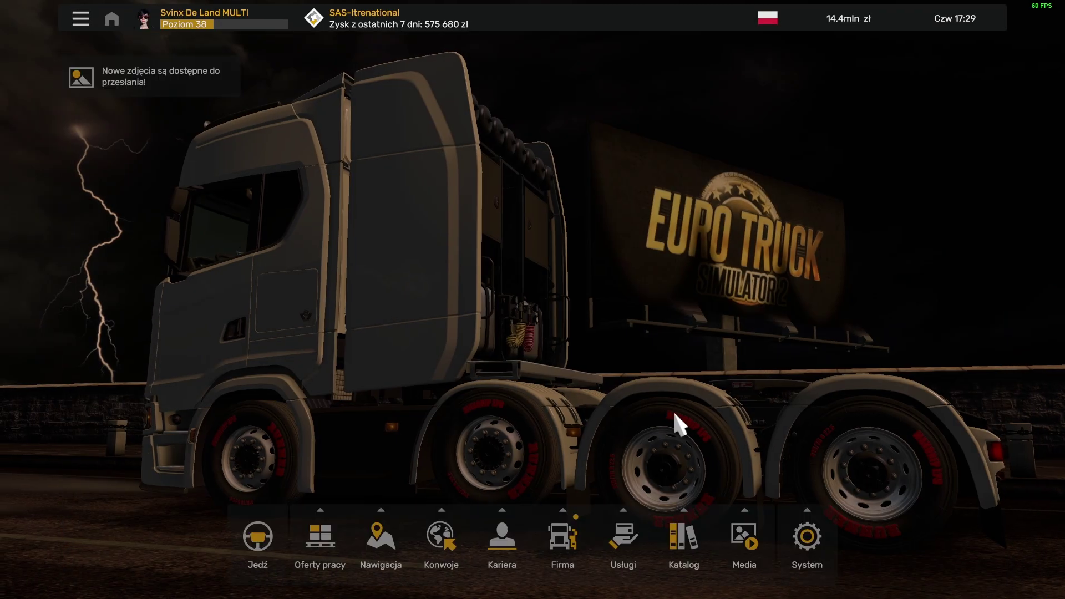
{"action": "left_click", "coordinate": [815, 546]}
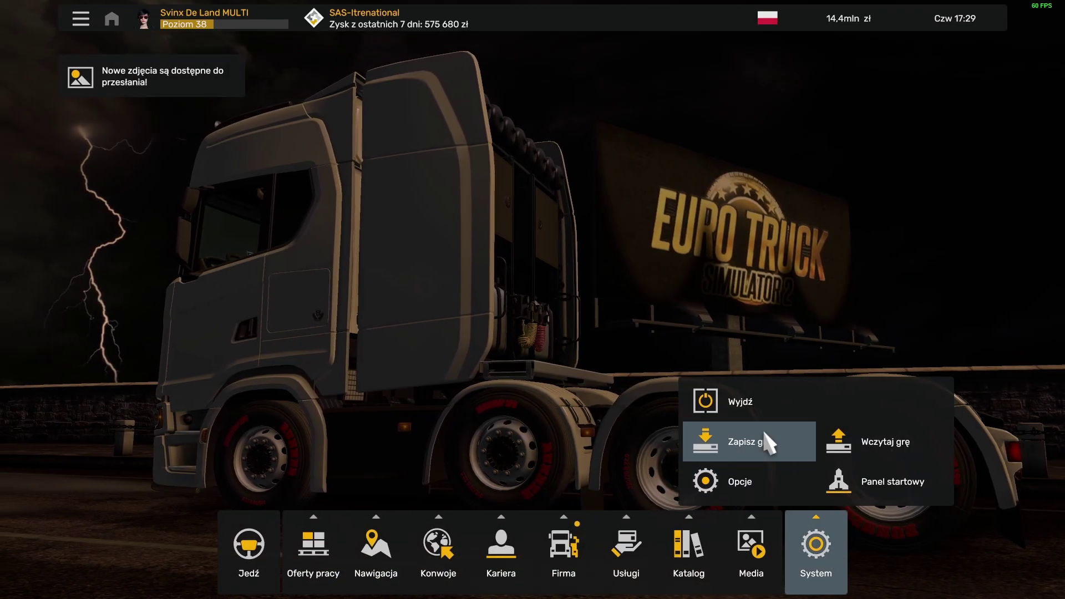
{"action": "left_click", "coordinate": [745, 408]}
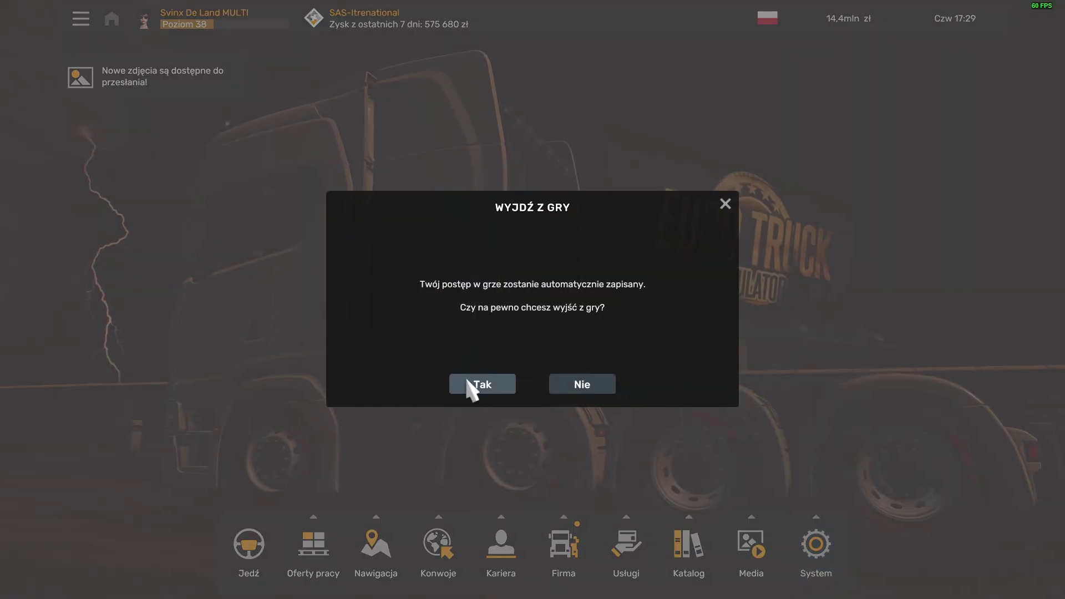
{"action": "left_click", "coordinate": [582, 384]}
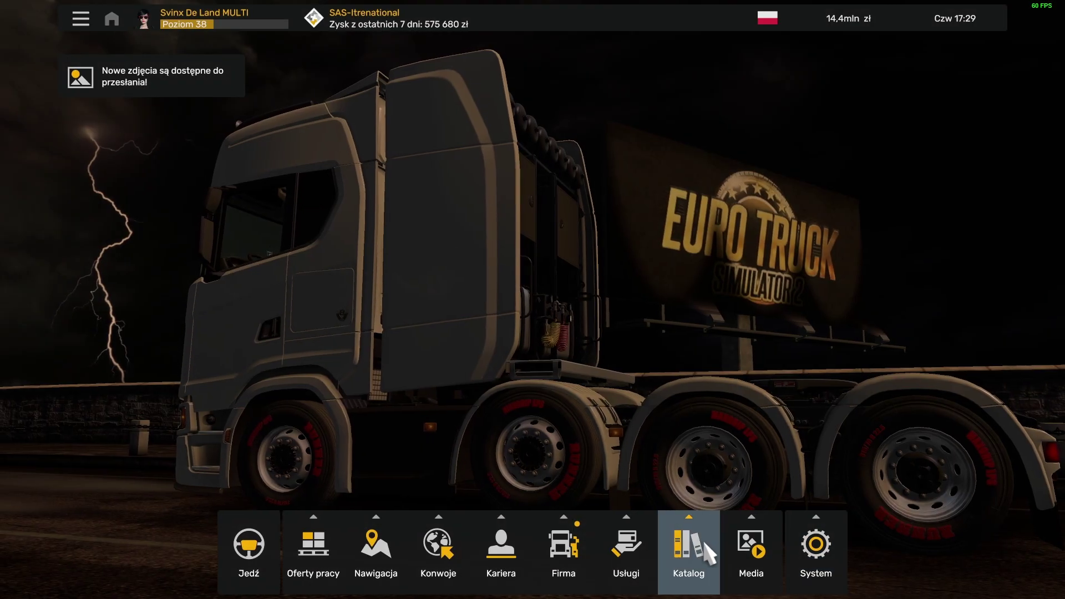
{"action": "left_click", "coordinate": [796, 569]}
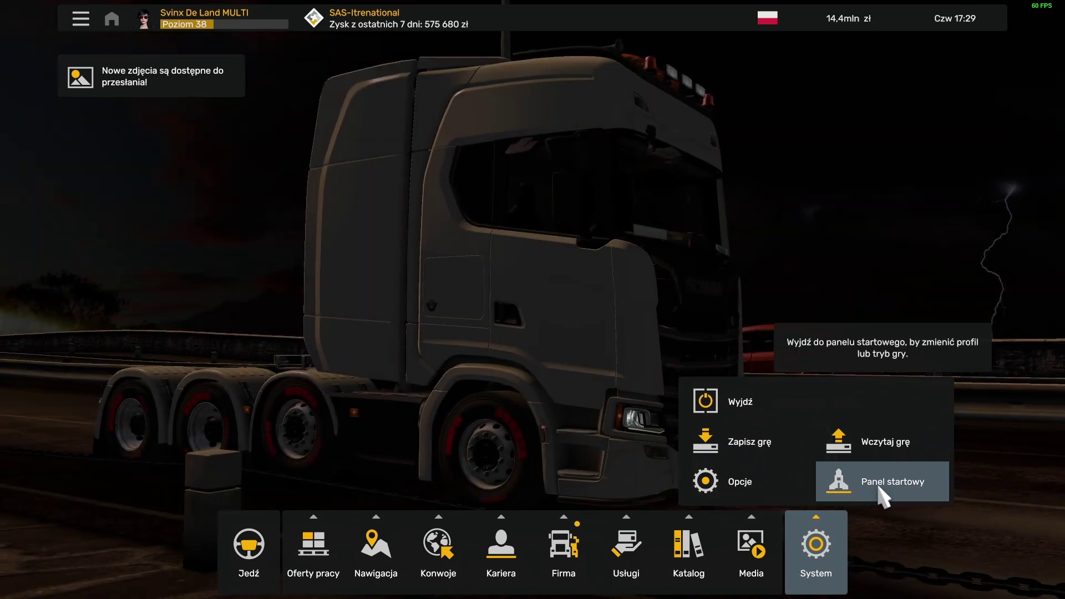
{"action": "left_click", "coordinate": [832, 482]}
{"action": "left_click", "coordinate": [486, 381]}
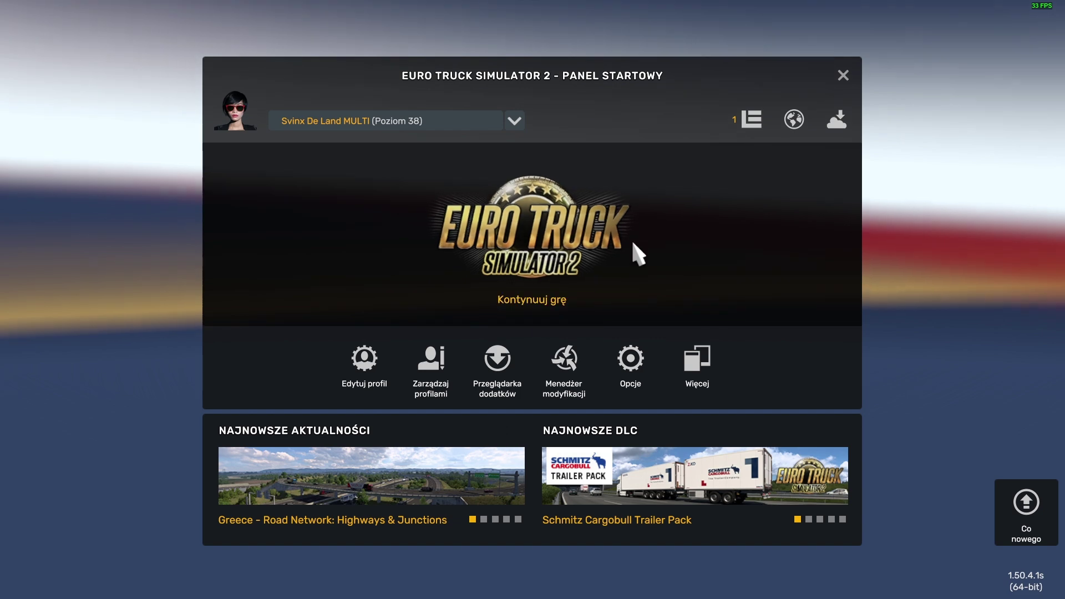
{"action": "left_click", "coordinate": [749, 123]}
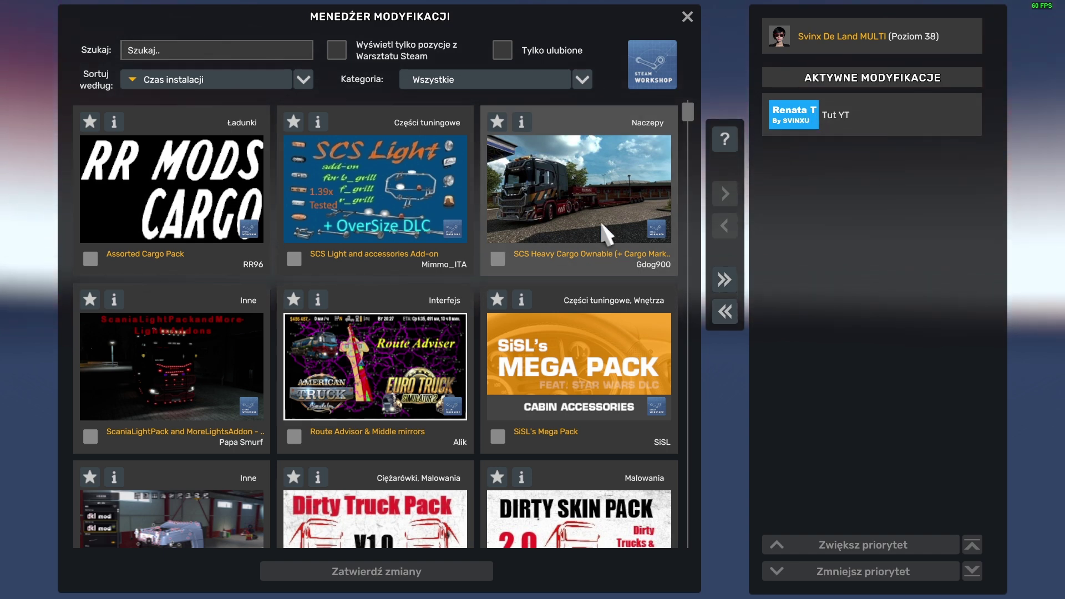
{"action": "scroll", "coordinate": [606, 232], "scroll_direction": "down", "scroll_amount": 2}
{"action": "mouse_move", "coordinate": [687, 133]}
{"action": "left_mouse_down"}
{"action": "mouse_move", "coordinate": [686, 236]}
{"action": "mouse_move", "coordinate": [653, 488]}
{"action": "left_mouse_up"}
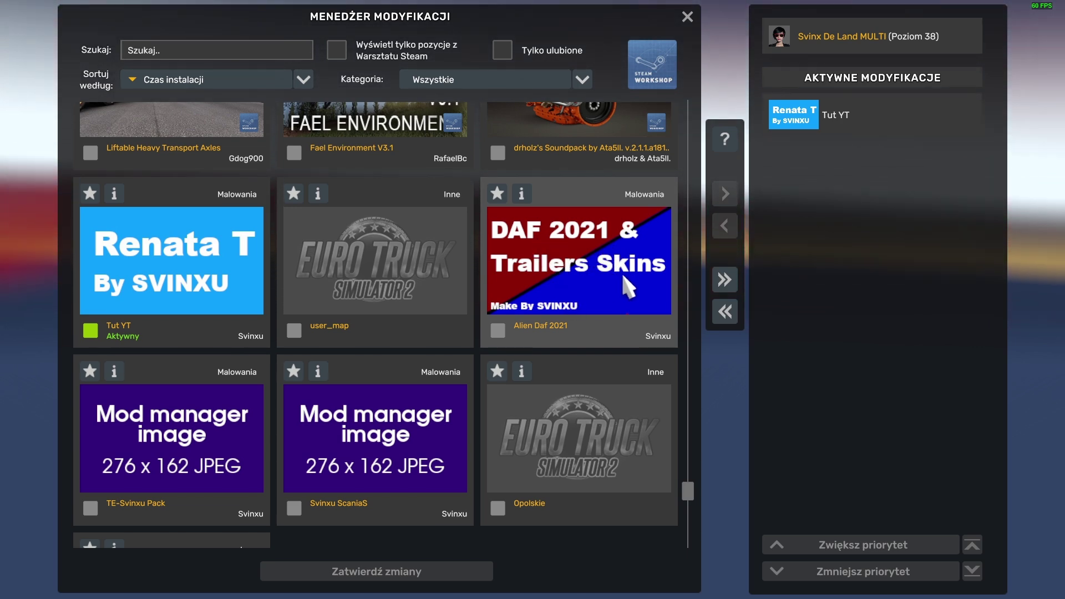
{"action": "scroll", "coordinate": [239, 311], "scroll_direction": "down", "scroll_amount": 1}
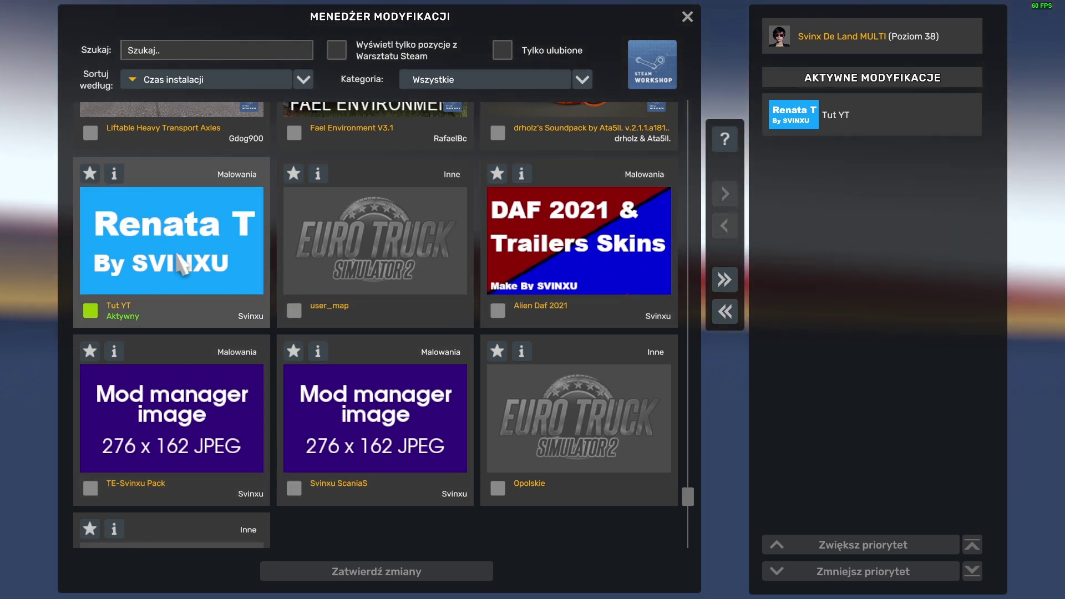
{"action": "key", "text": "Escape"}
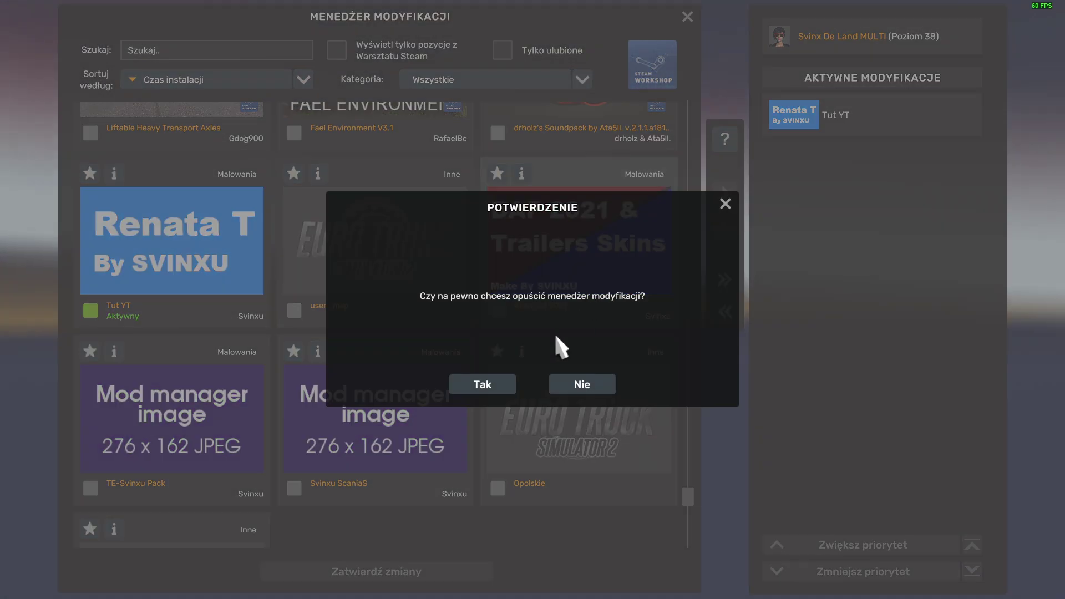
{"action": "left_click", "coordinate": [471, 385]}
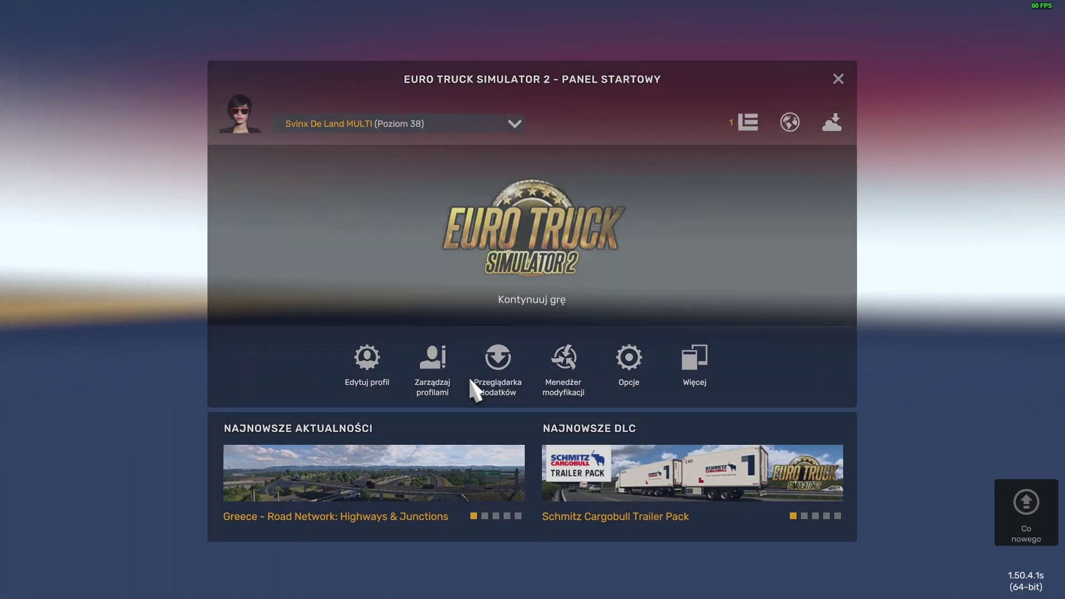
Exit the game from the start panel by confirming Tak in the WYJDŹ Z GRY dialog
{"action": "key", "text": "Escape"}
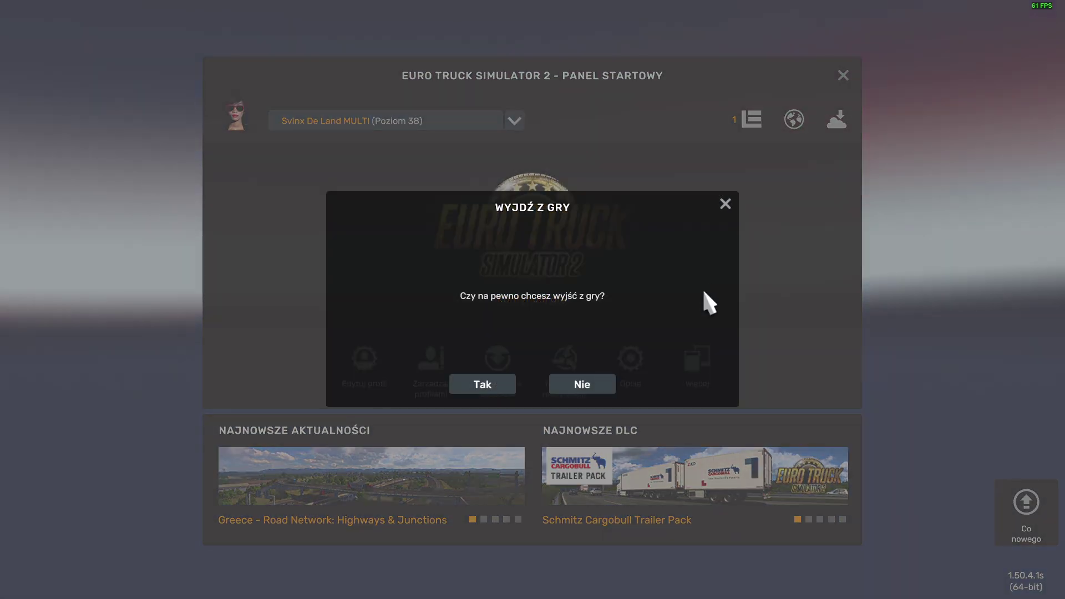
{"action": "left_click", "coordinate": [474, 385]}
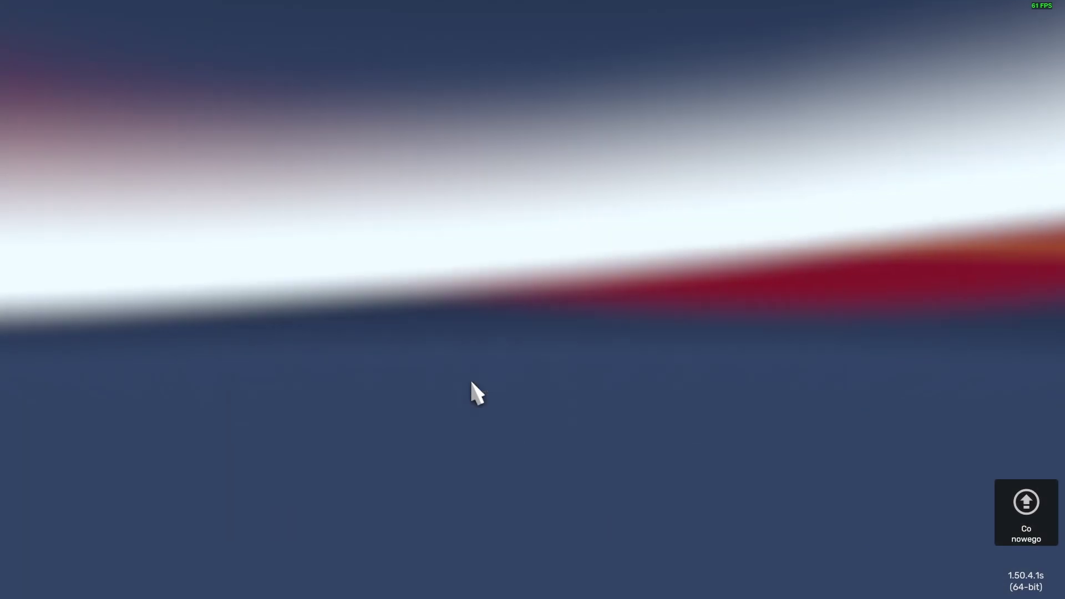